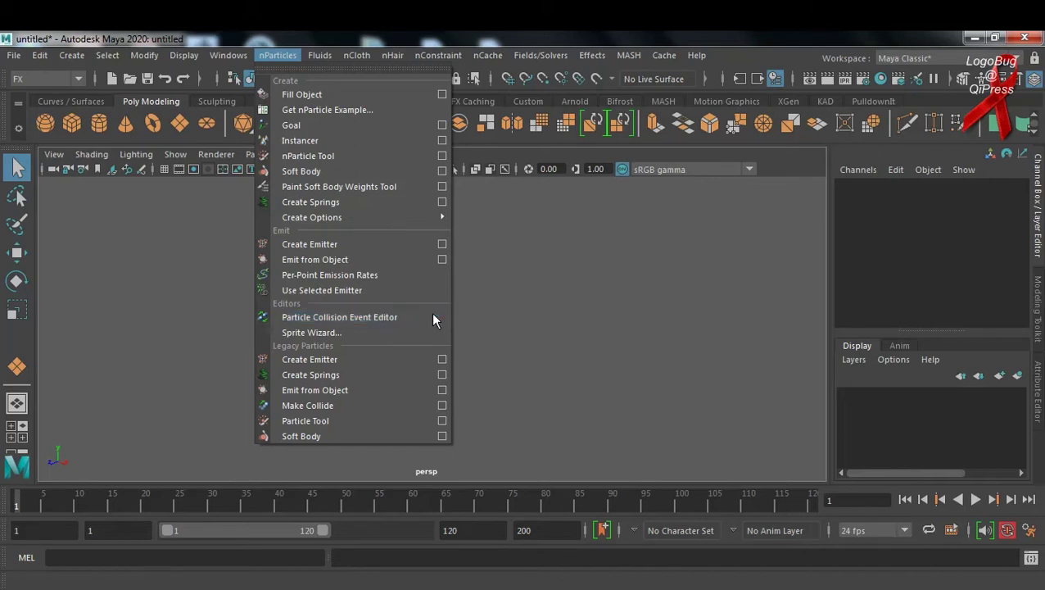
Show the viewport grid and draw a polygon plane about 25.1 wide by 24.5 high covering it
click(517, 309)
click(164, 169)
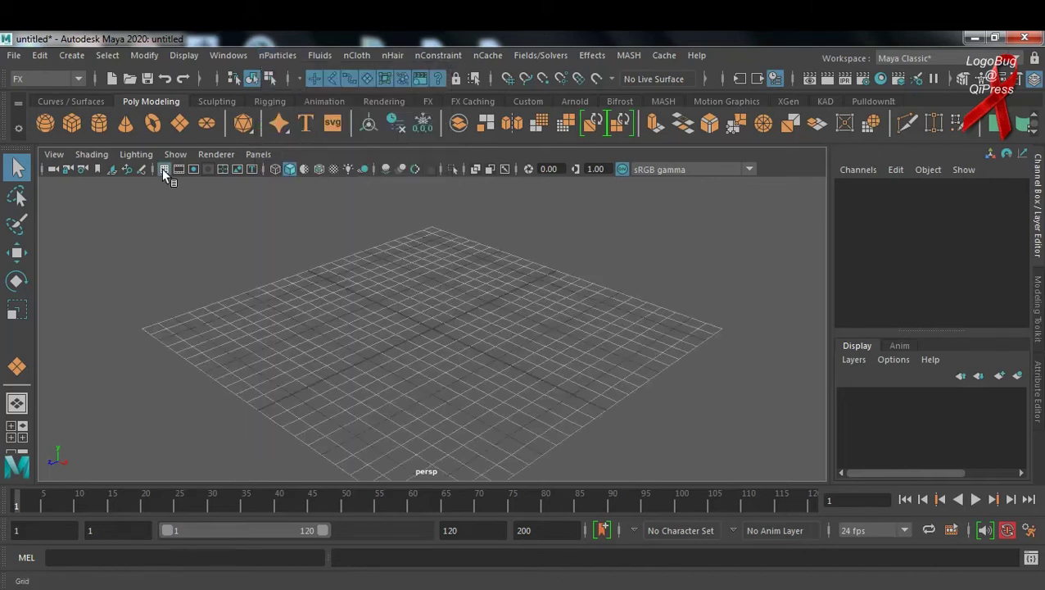
click(179, 127)
drag(432, 233, 479, 479)
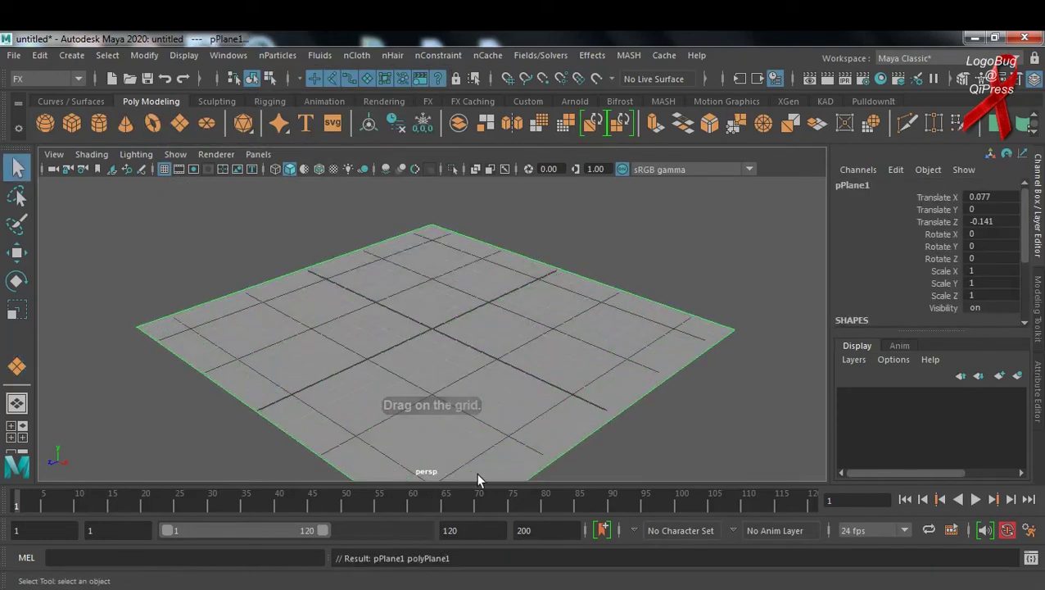
click(682, 284)
click(633, 335)
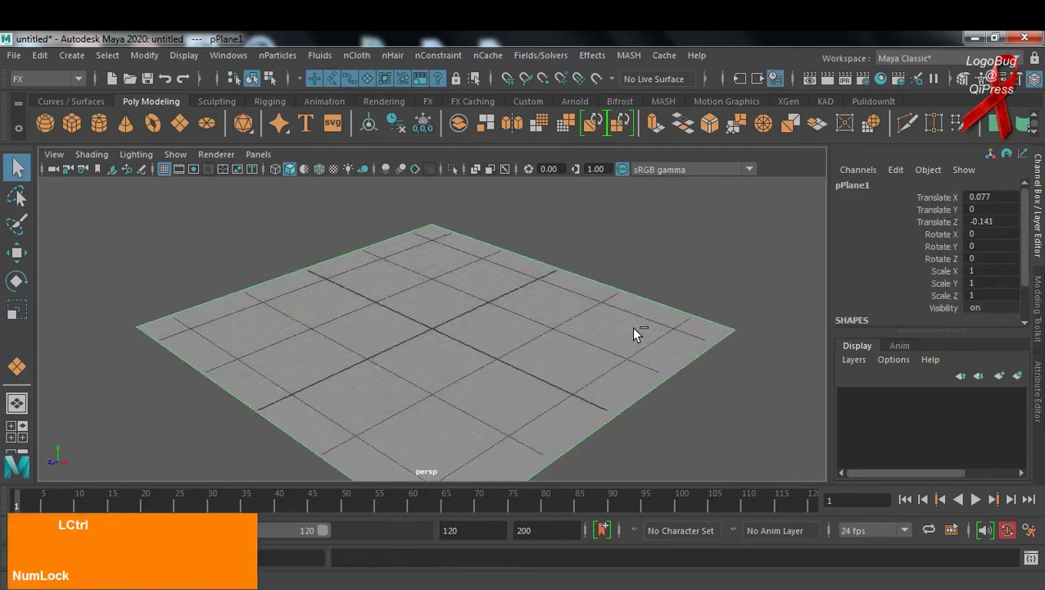
Duplicate the plane and raise the copy along Y to about 12.3
key(ctrl+d)
key(w)
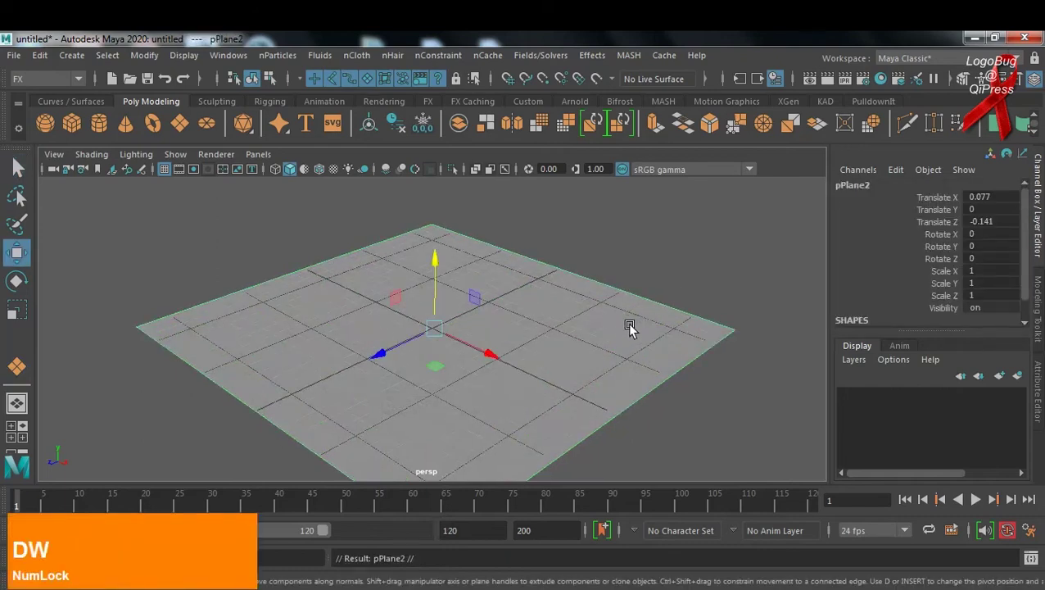
drag(435, 260, 449, 31)
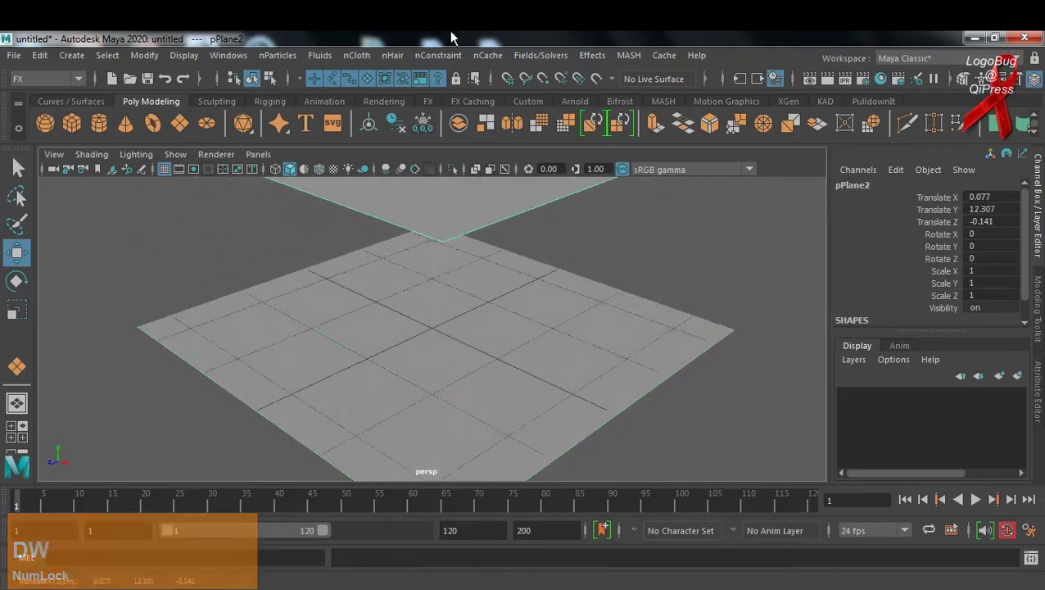
Hide the grid in the perspective viewport
alt+drag(583, 314, 500, 290)
alt+right_drag(499, 291, 451, 303)
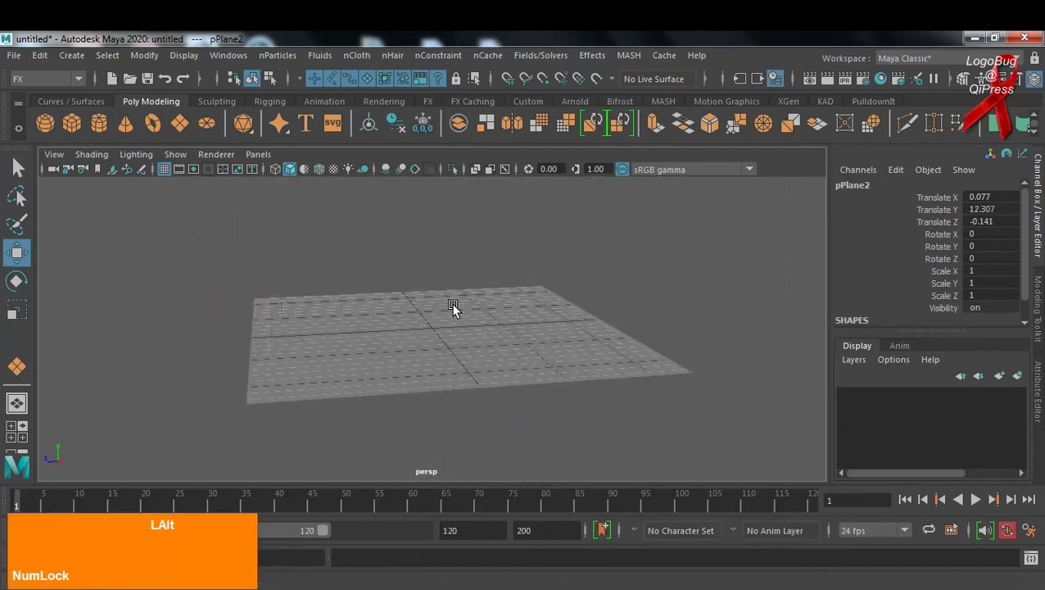
alt+middle_drag(451, 303, 442, 323)
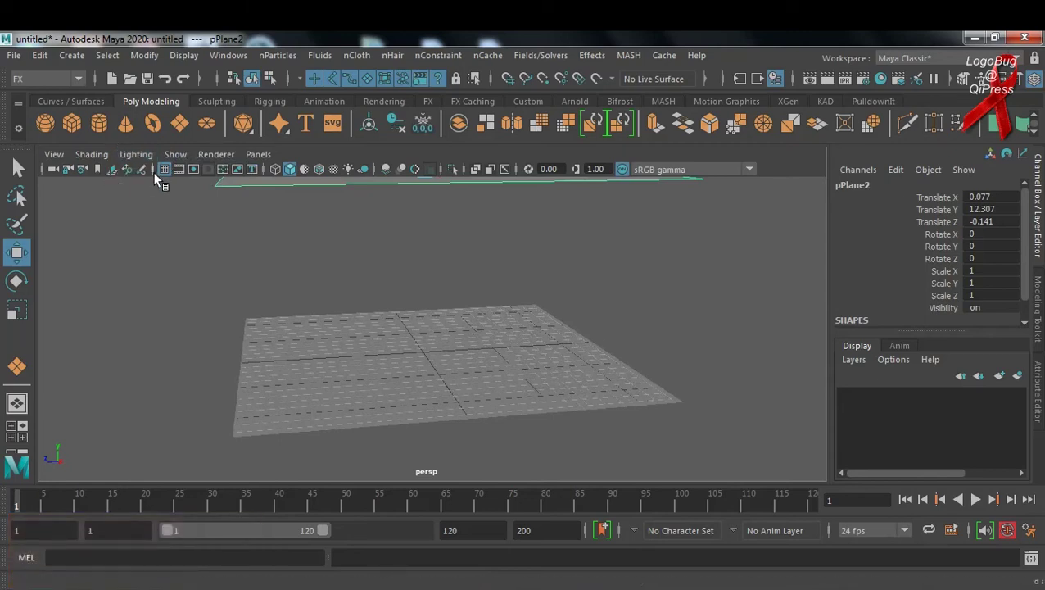
click(165, 171)
Enlarge the lower plane interactively through its Width and Height so it extends well beyond the upper plane
mouse_move(618, 354)
alt+right_down()
mouse_move(560, 357)
mouse_move(630, 366)
alt+right_up()
alt+drag(630, 366, 655, 355)
alt+middle_drag(620, 358, 608, 296)
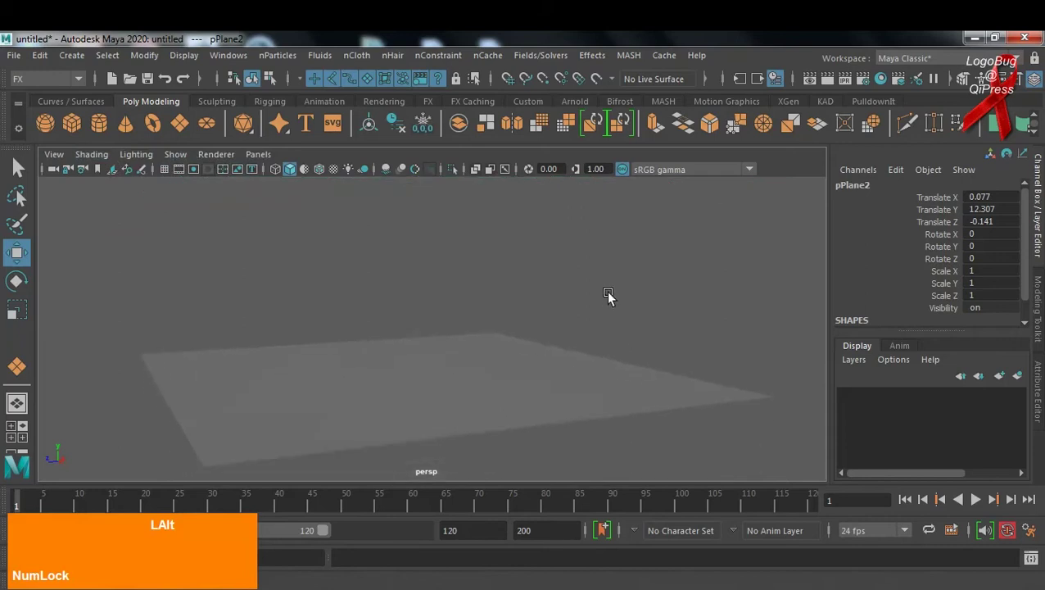
click(522, 366)
scroll(910, 267, down, 2)
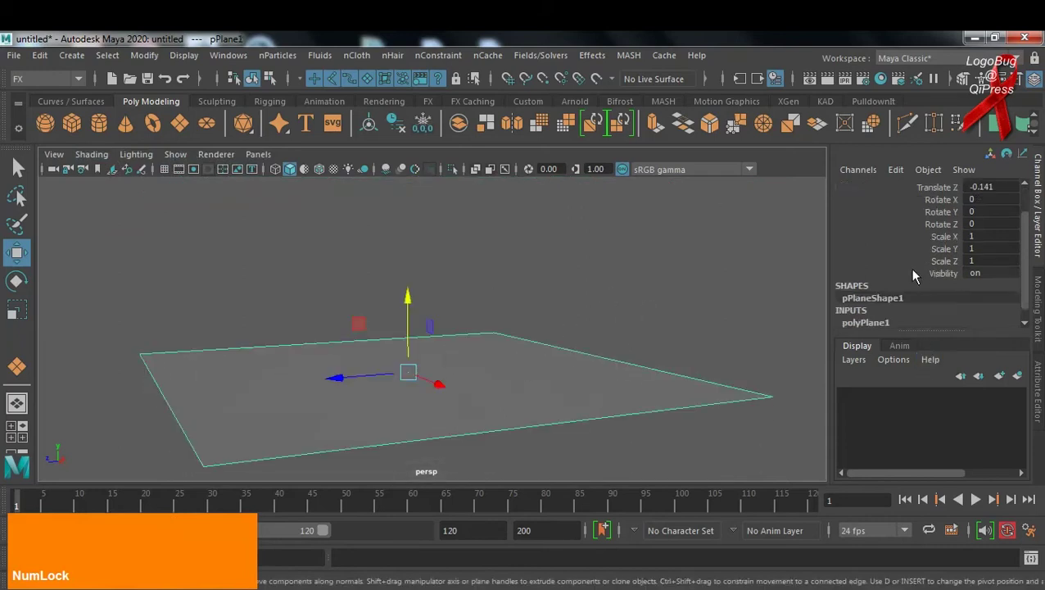
click(875, 309)
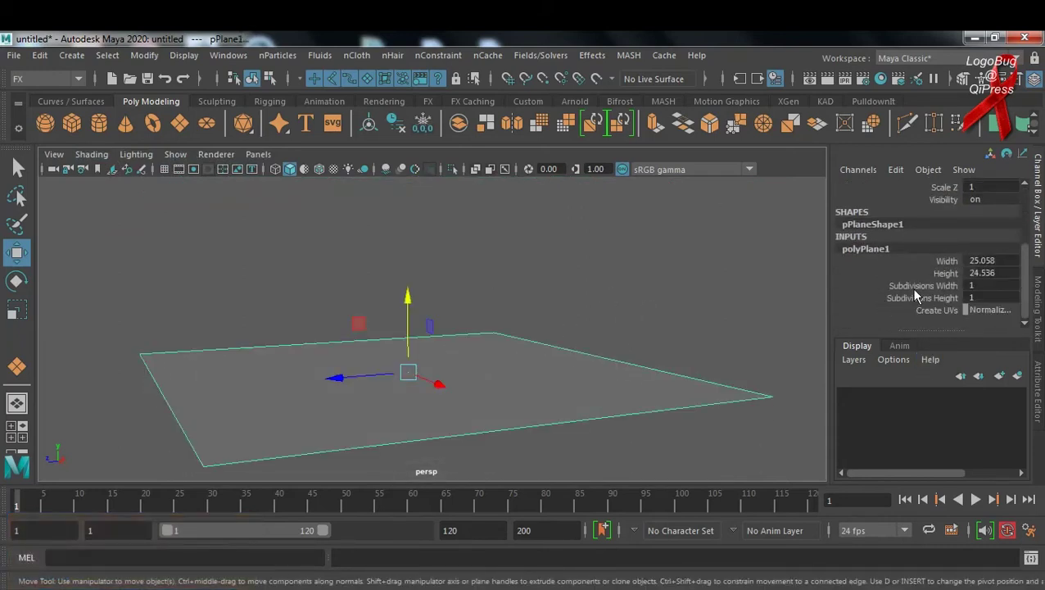
drag(911, 286, 916, 300)
drag(923, 261, 926, 274)
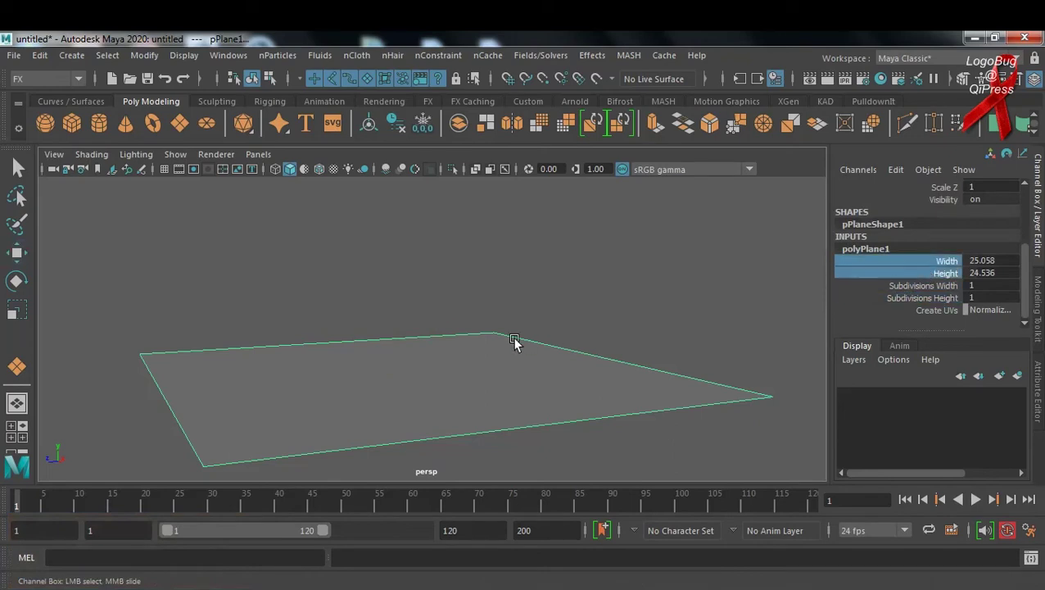
middle_drag(515, 343, 793, 341)
click(759, 299)
Enable Multisampling Anti-aliasing in the Viewport 2.0 renderer settings, select the hardwareRenderingGlobals node and close the settings
alt+drag(606, 341, 569, 339)
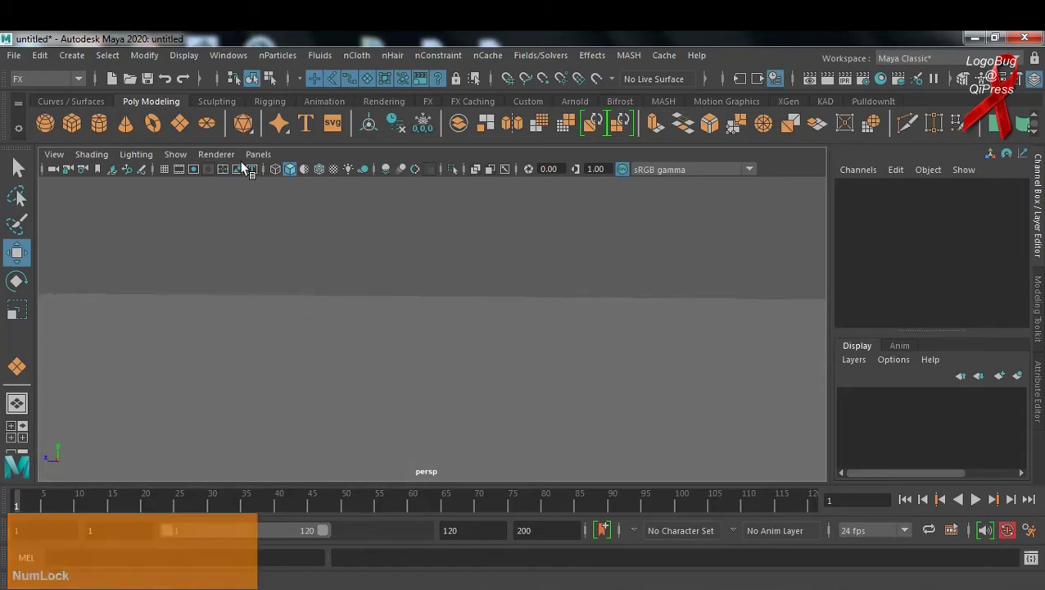
click(216, 154)
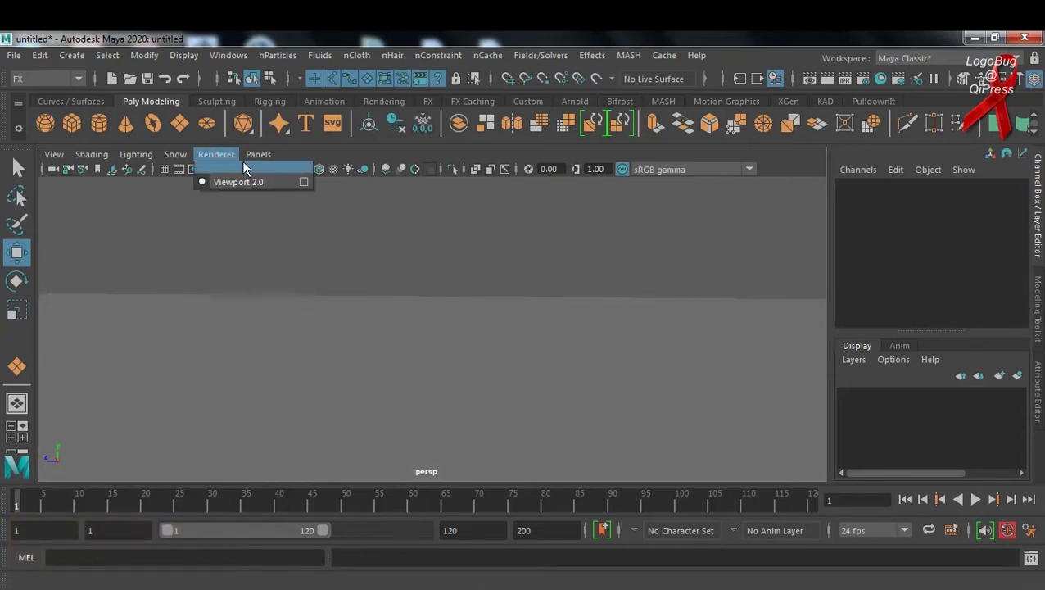
click(303, 182)
scroll(838, 400, down, 3)
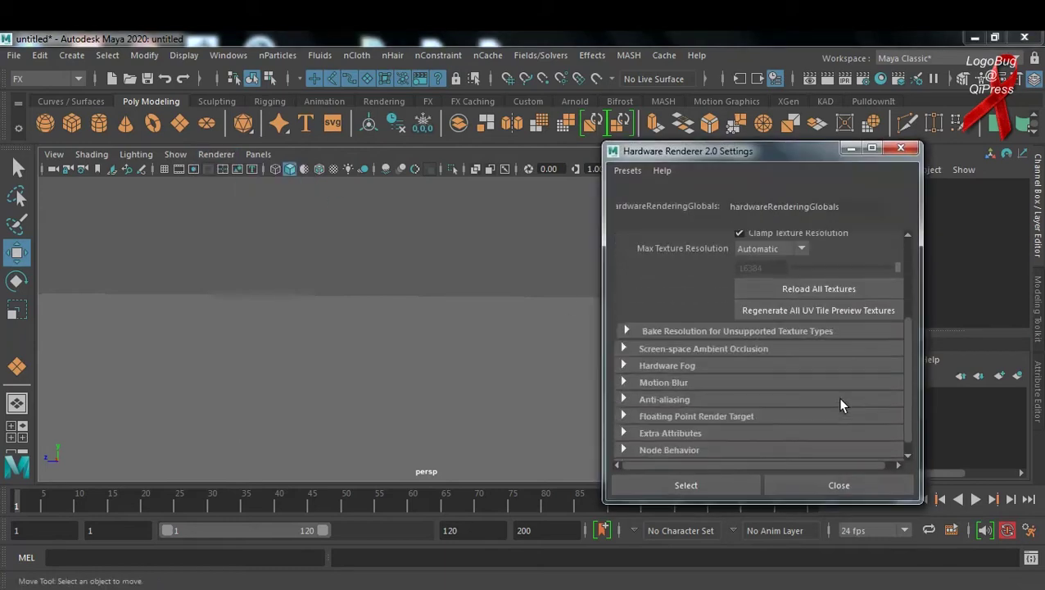
click(665, 400)
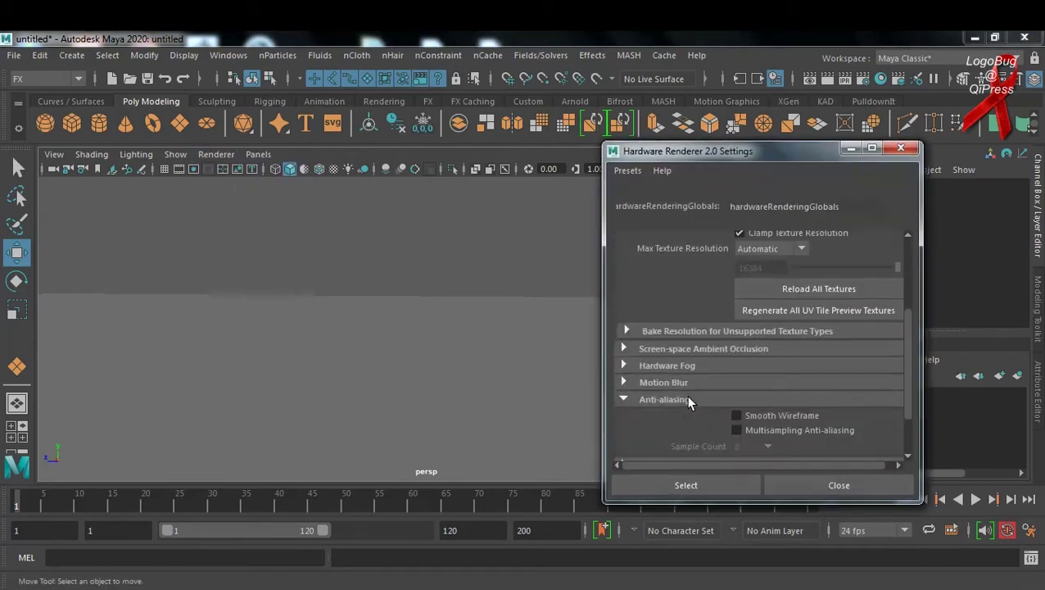
click(736, 430)
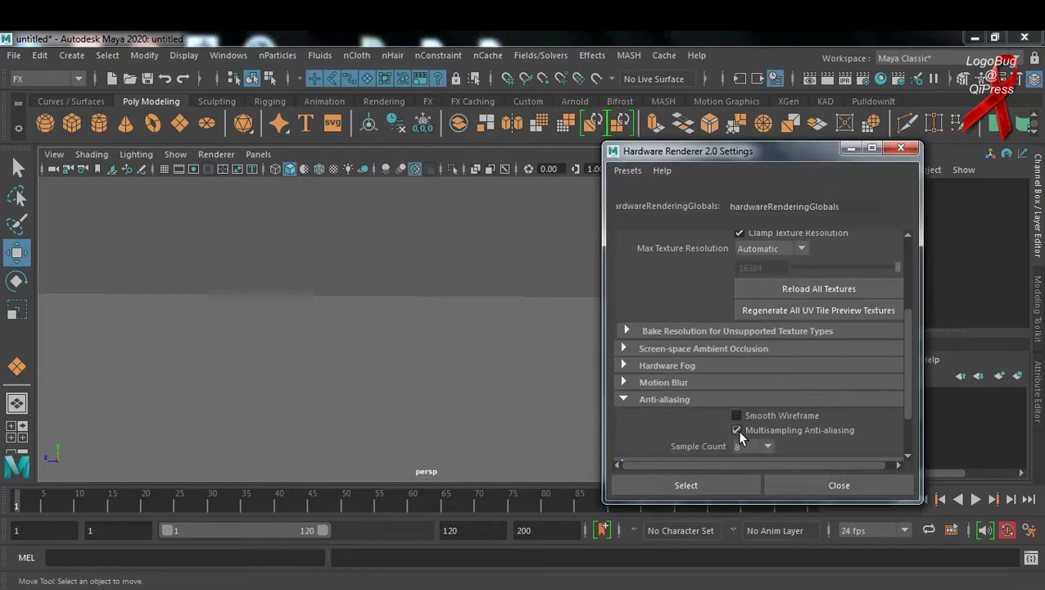
click(742, 485)
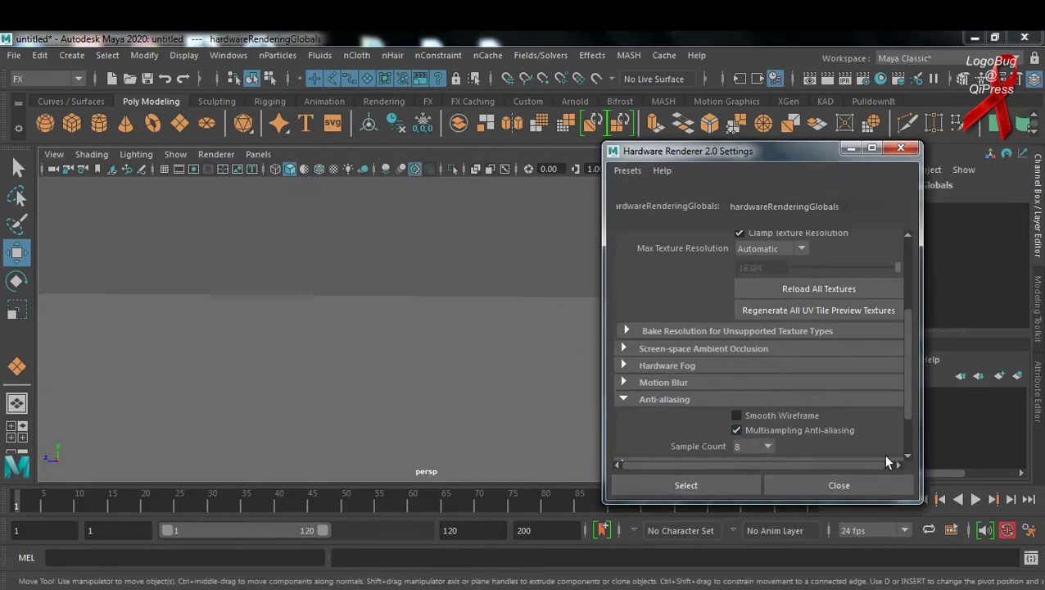
click(881, 490)
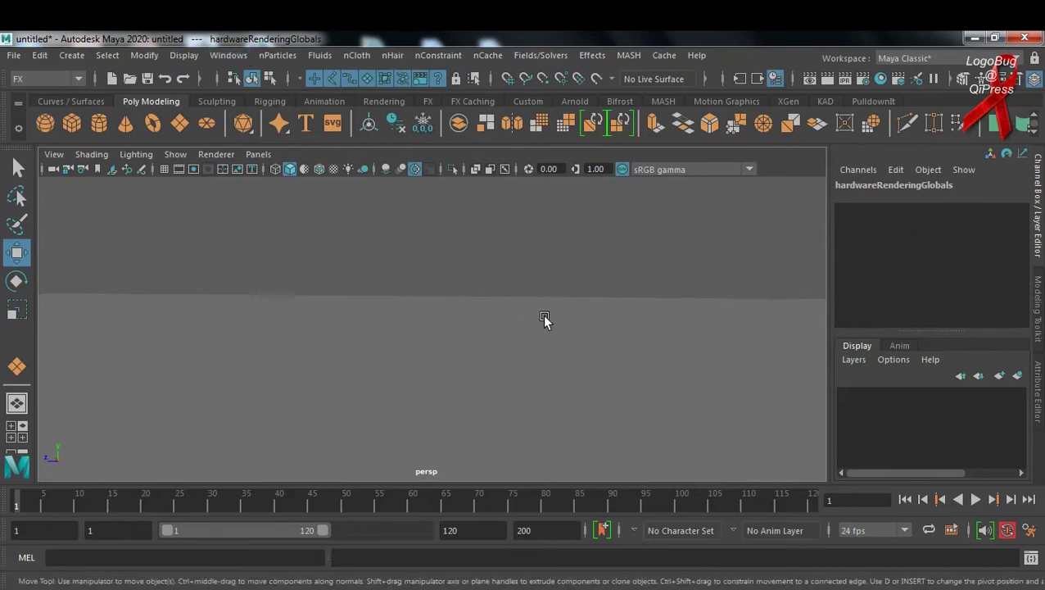
Create a legacy particle emitter from the upper plane with the emitter type set to Surface
alt+drag(562, 318, 464, 298)
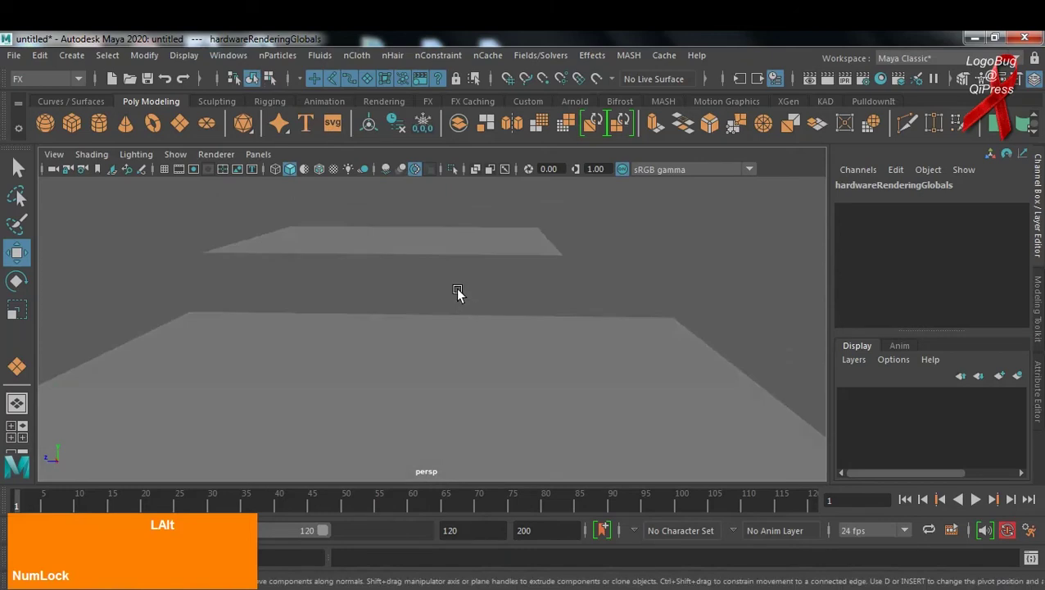
click(434, 251)
click(278, 55)
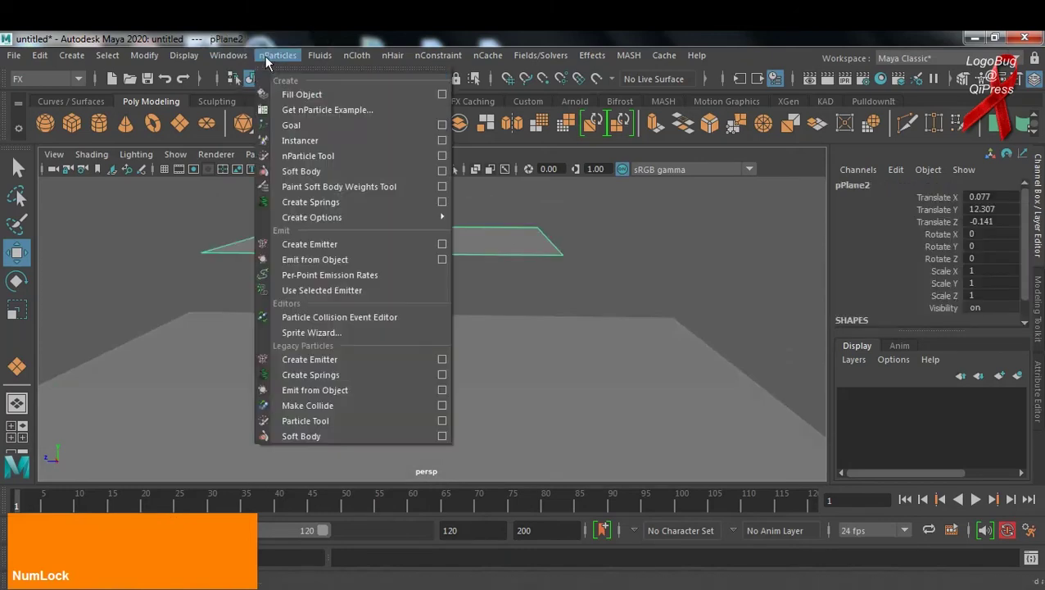
click(442, 390)
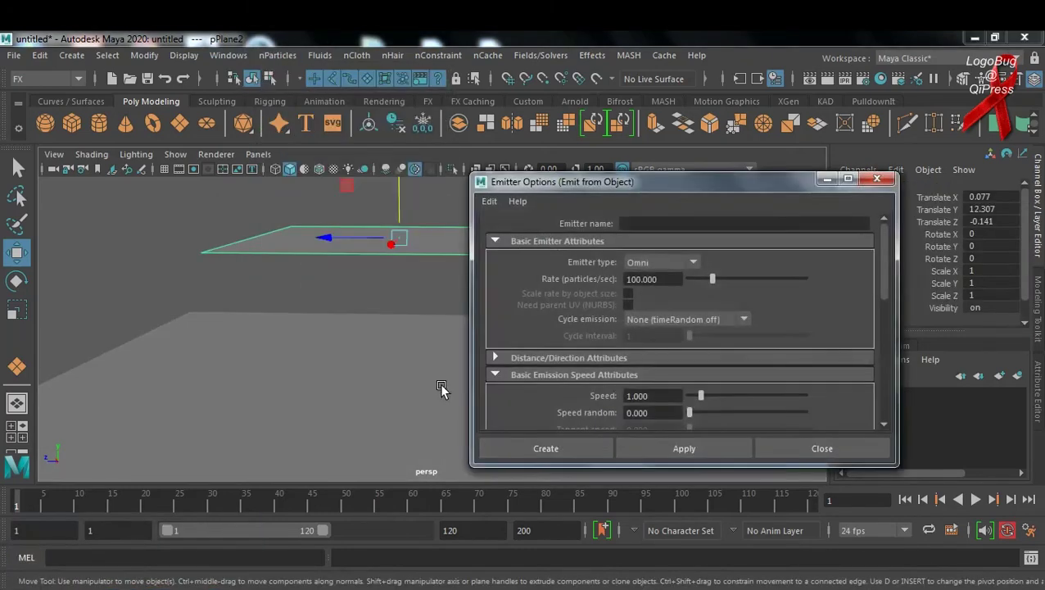
click(659, 263)
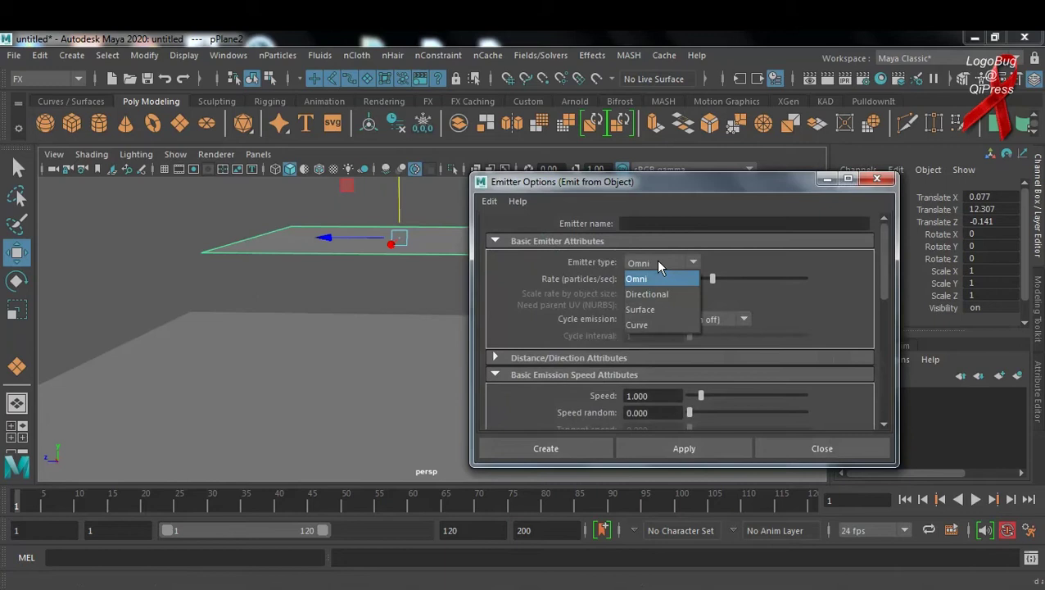
click(661, 309)
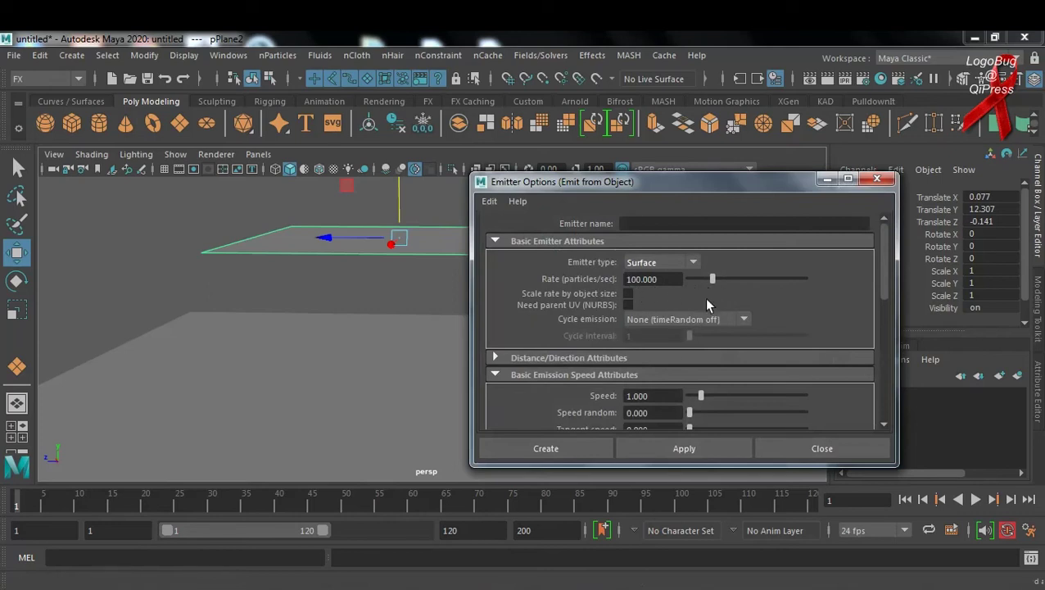
click(572, 447)
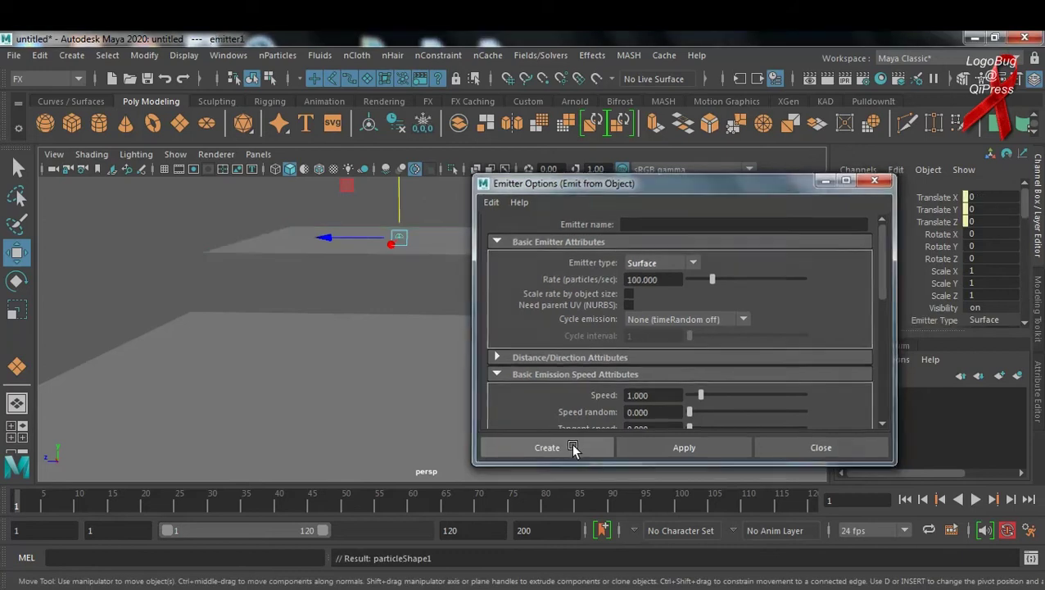
Check the timeline's playback speed options and play the simulation to preview the emitted particles
right_click(568, 495)
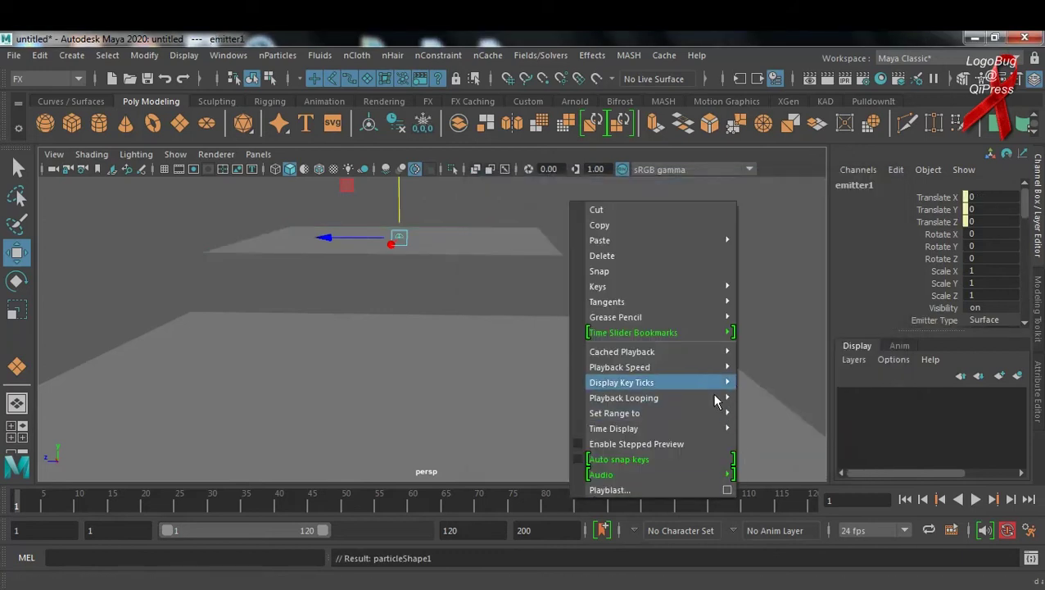
mouse_move(697, 368)
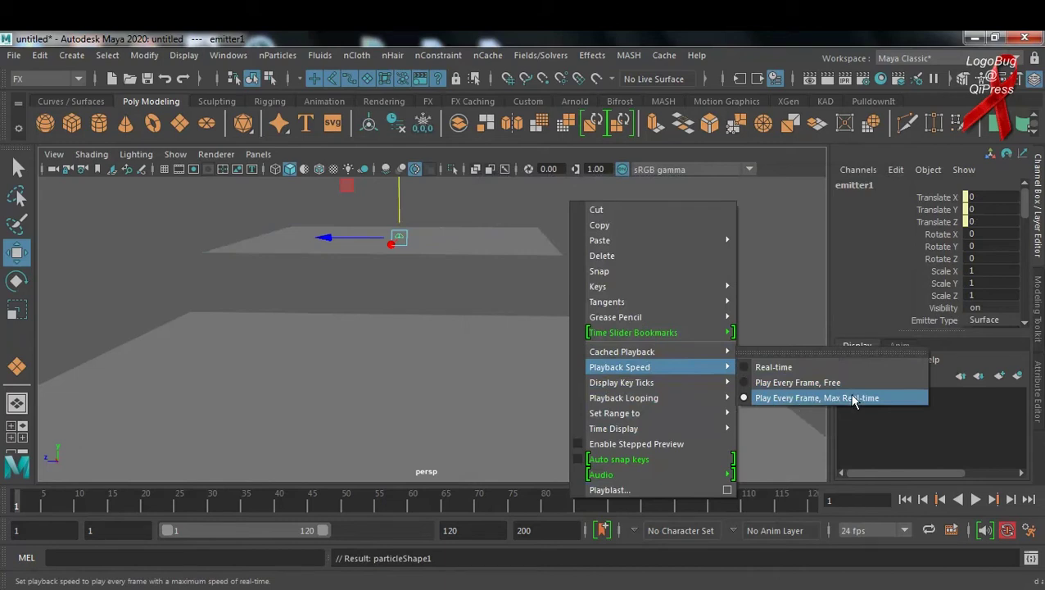
click(802, 164)
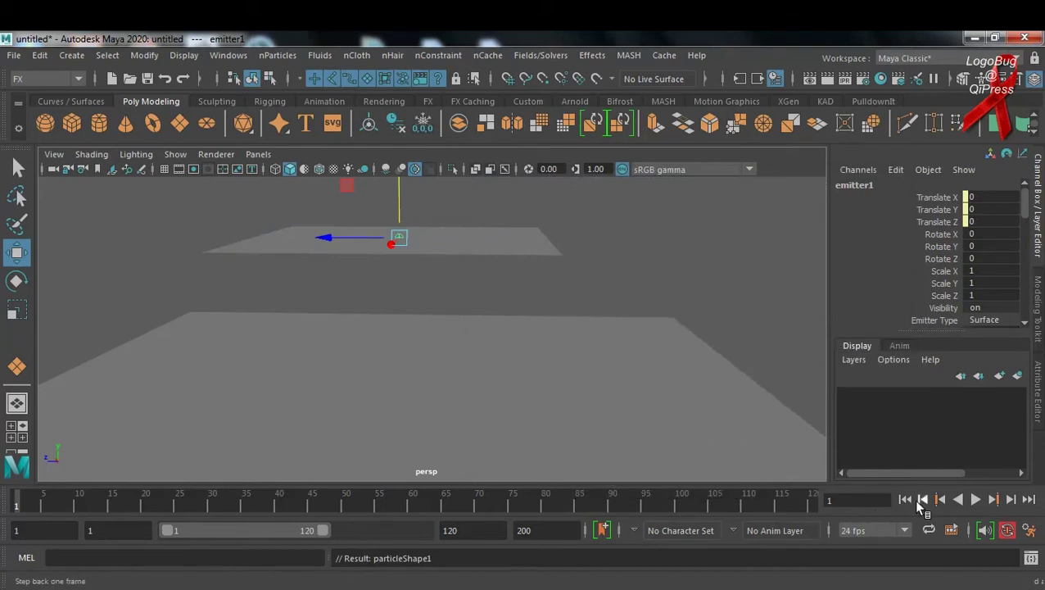
click(977, 500)
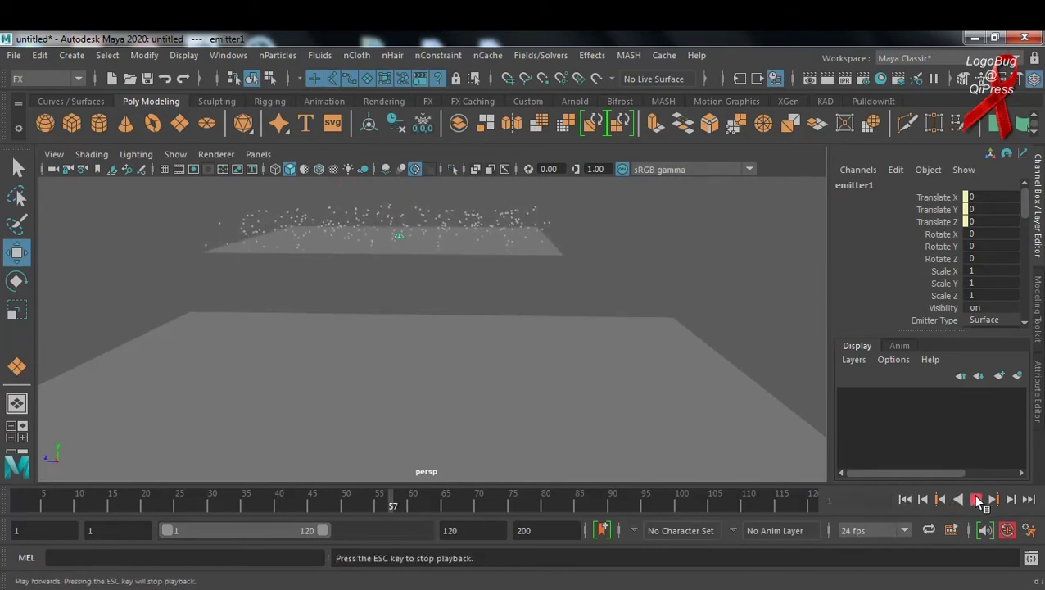
click(976, 500)
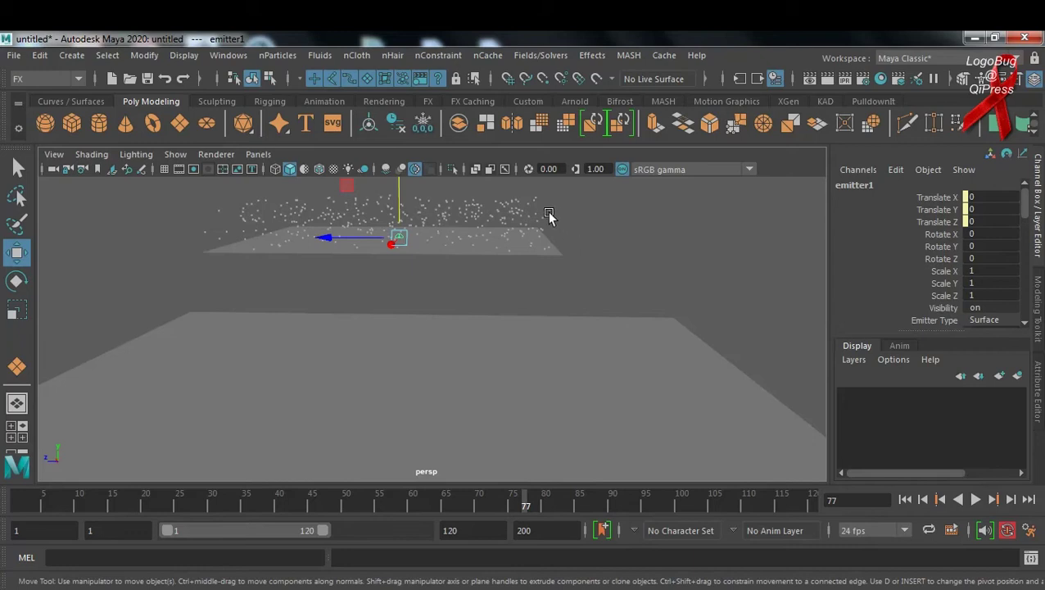
Open the Outliner, select particle1 and create a gravity field for it with the options reset to defaults
click(574, 218)
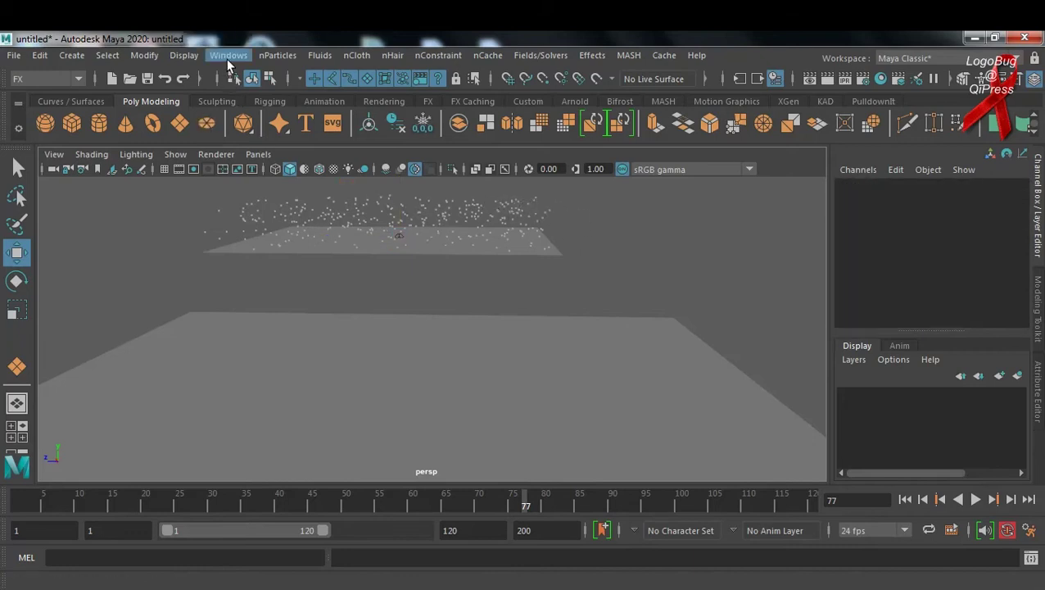
click(229, 63)
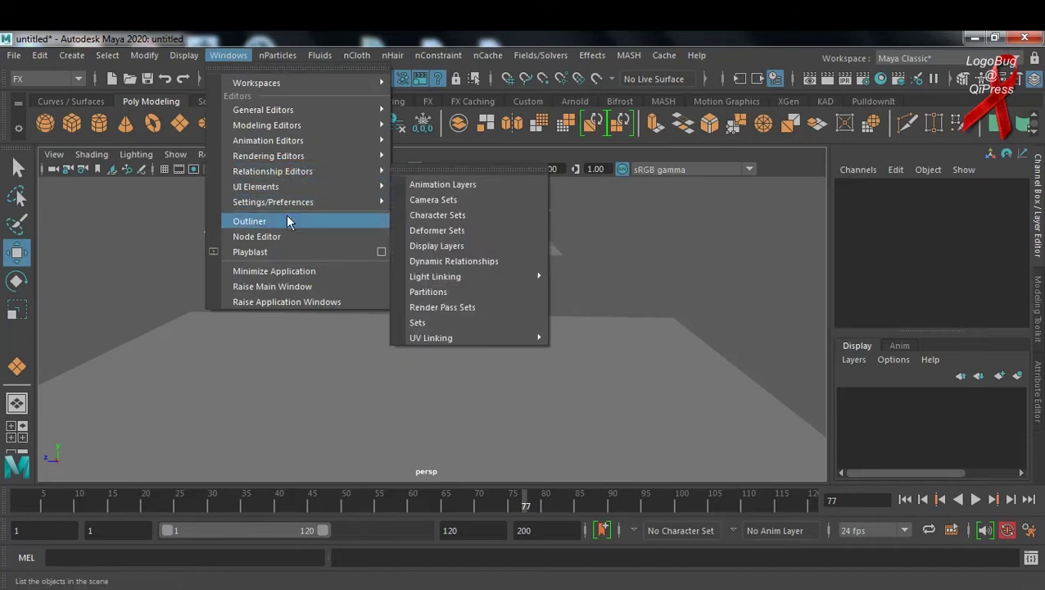
click(288, 221)
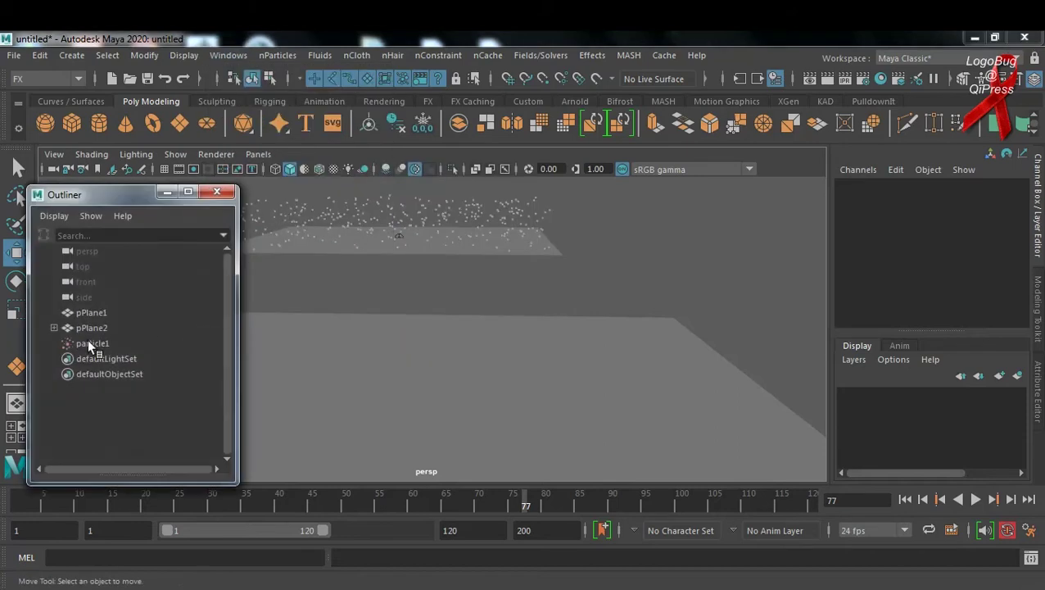
click(91, 344)
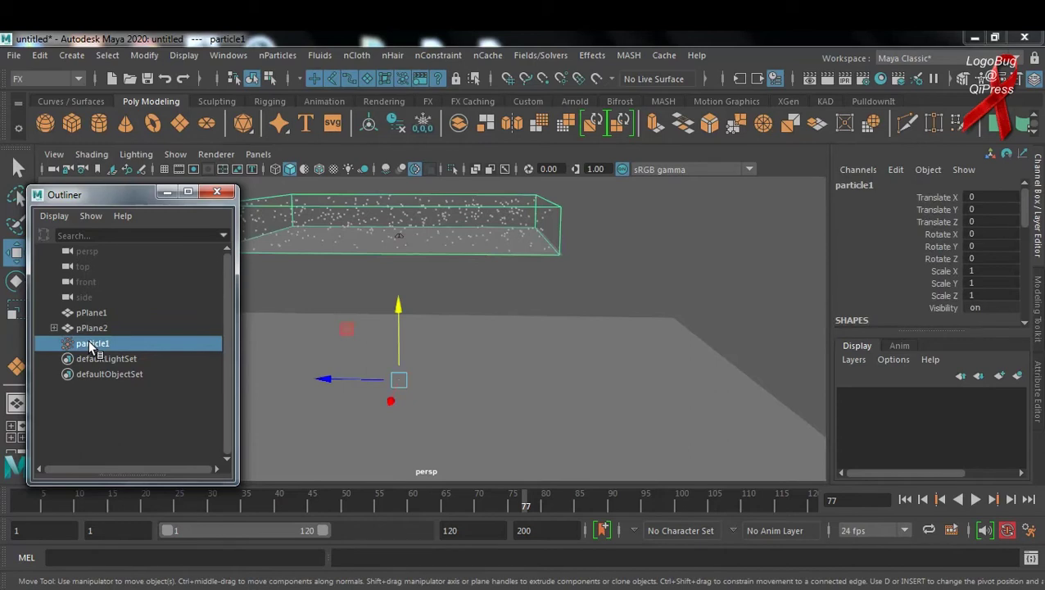
click(544, 55)
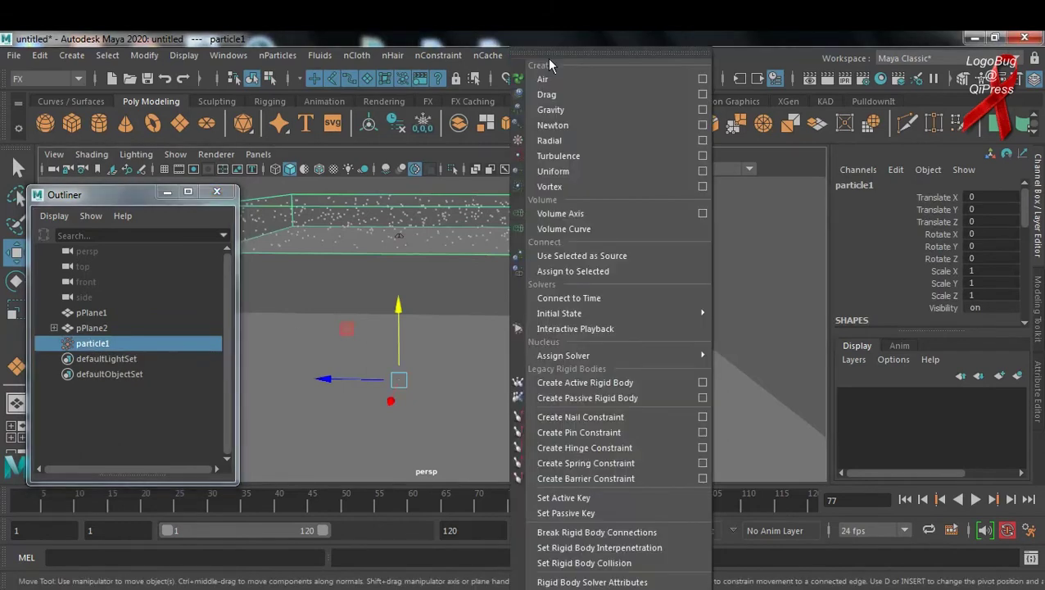
click(704, 112)
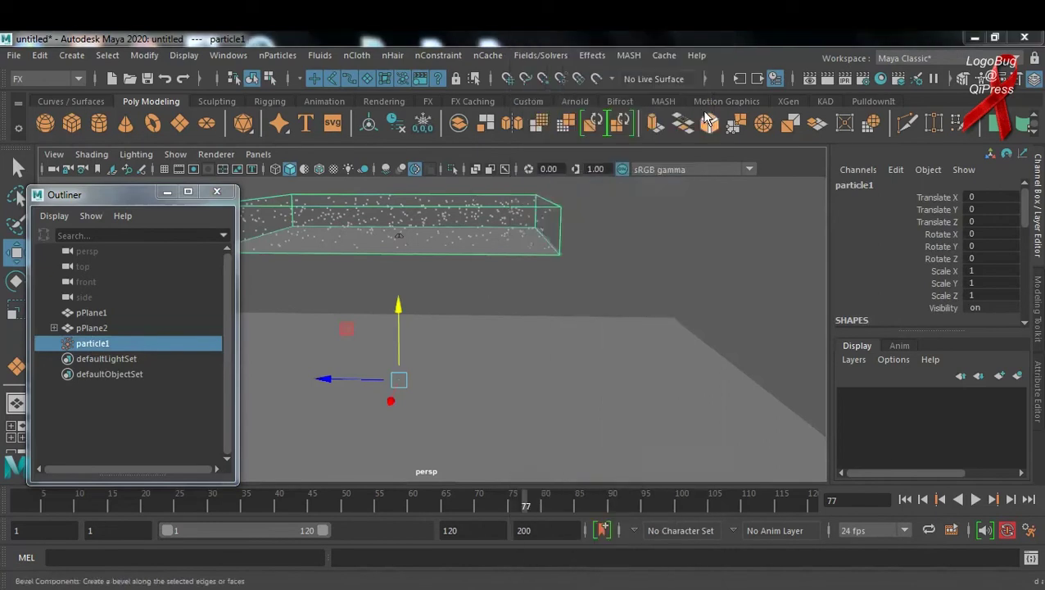
click(489, 200)
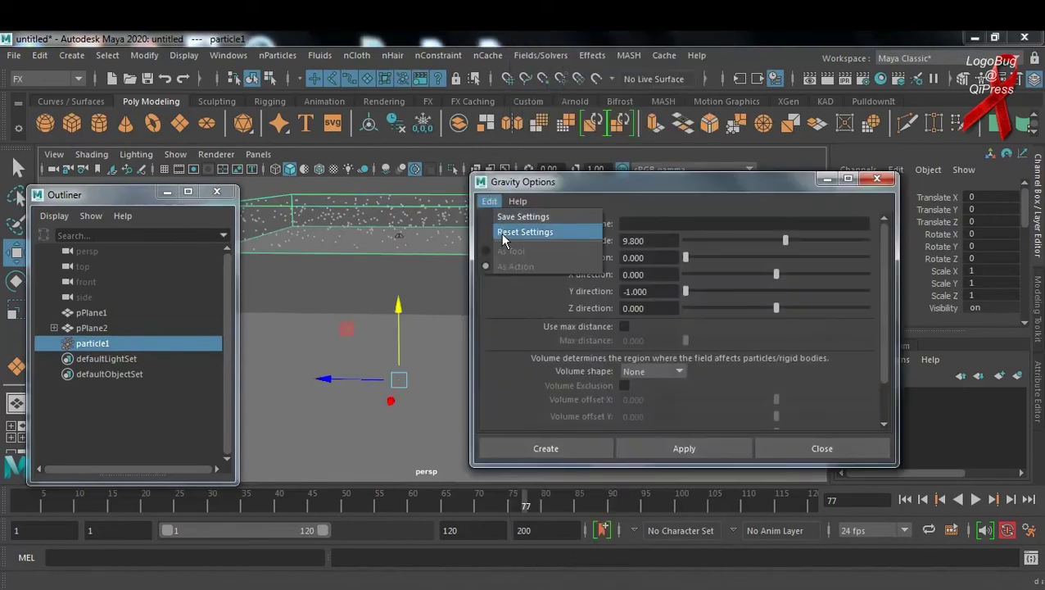
click(524, 232)
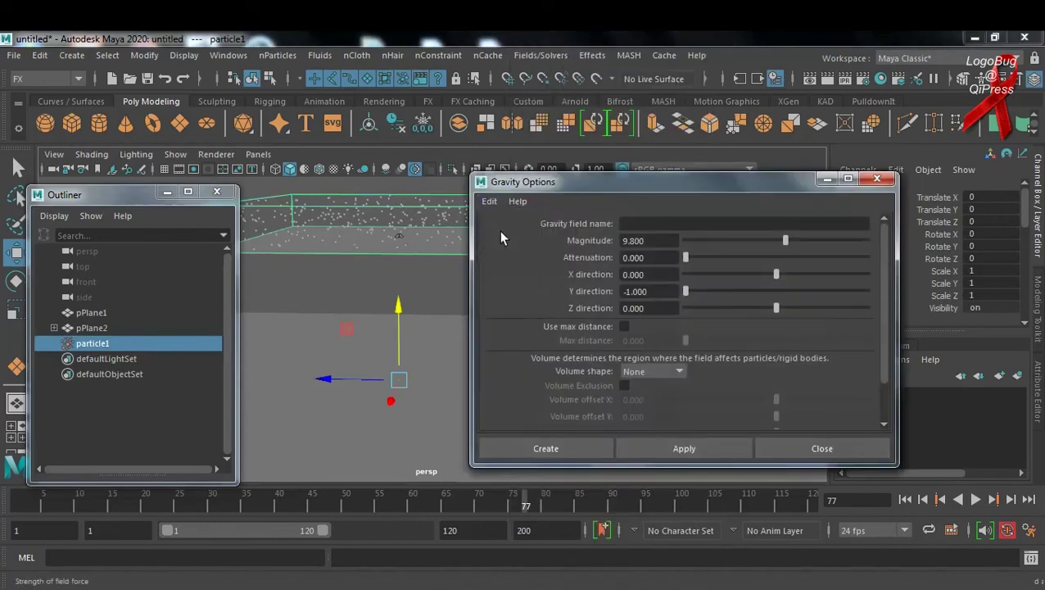
click(561, 457)
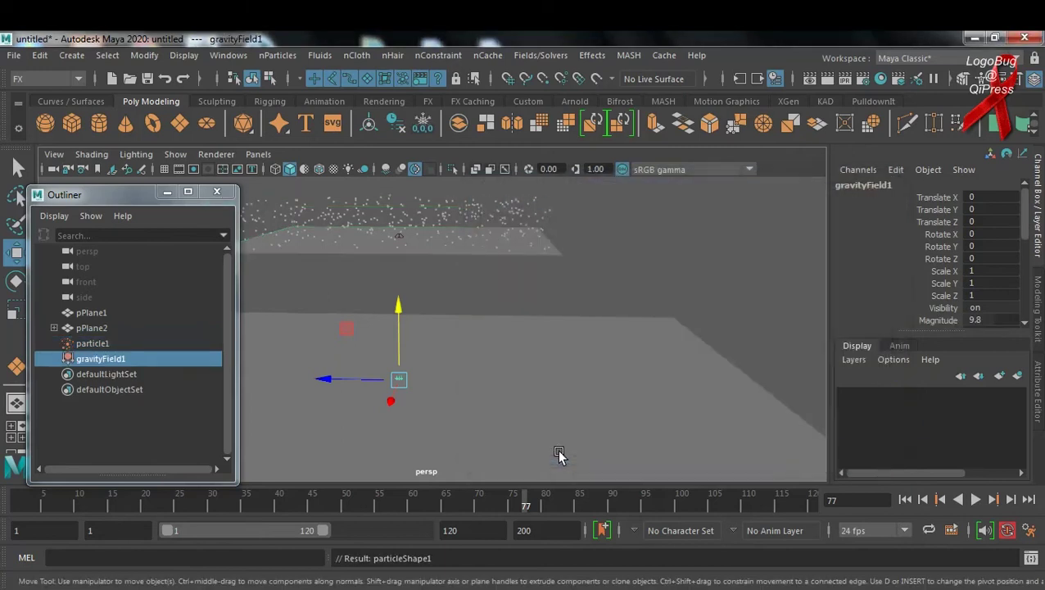
Return to the first frame, review the gravity field options with particle1 selected, and close them without creating another field
click(905, 500)
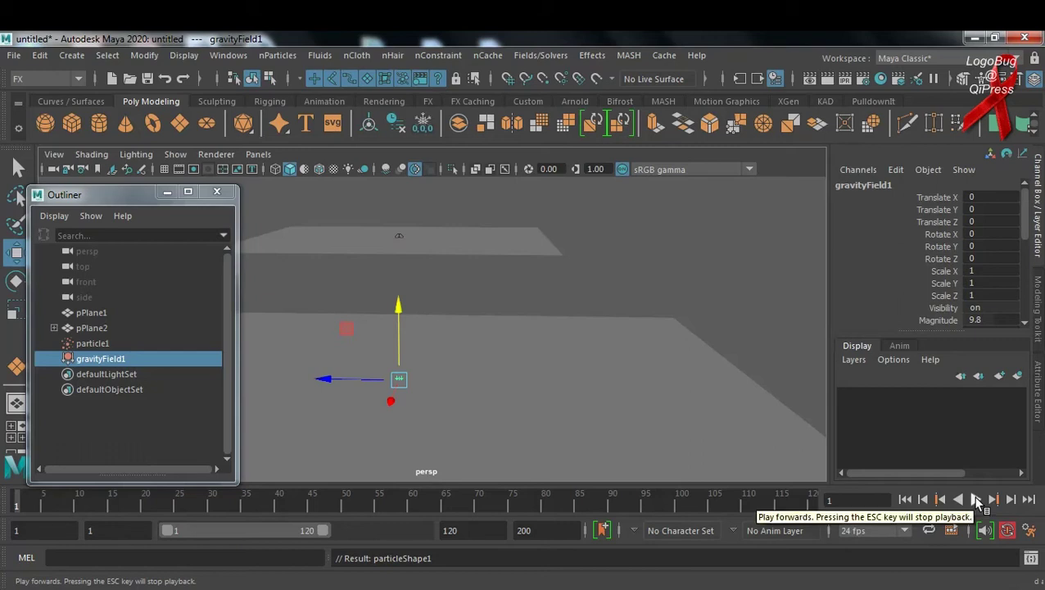
click(94, 344)
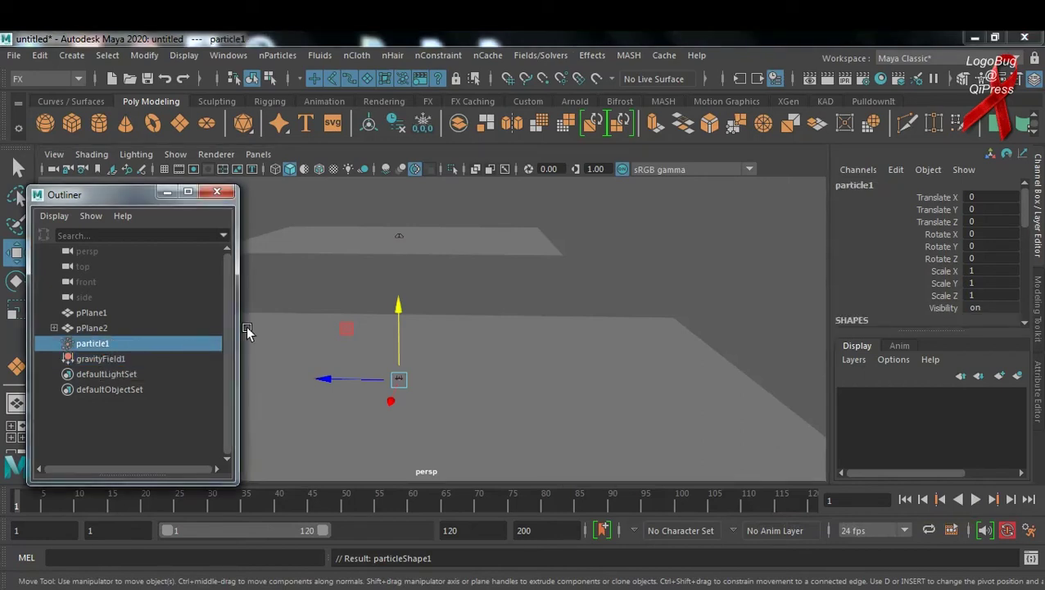
click(535, 56)
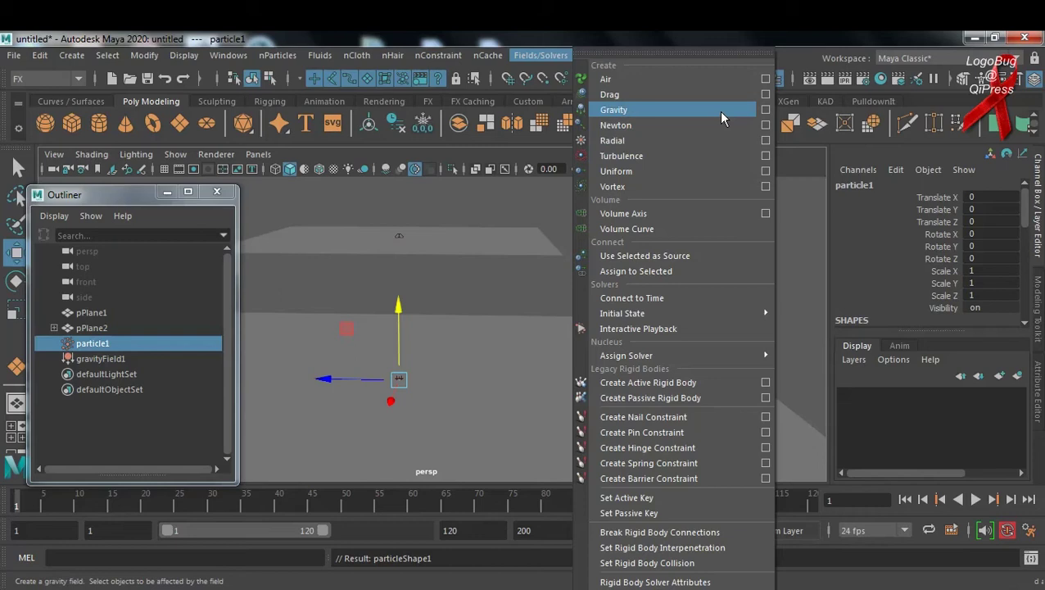
click(766, 110)
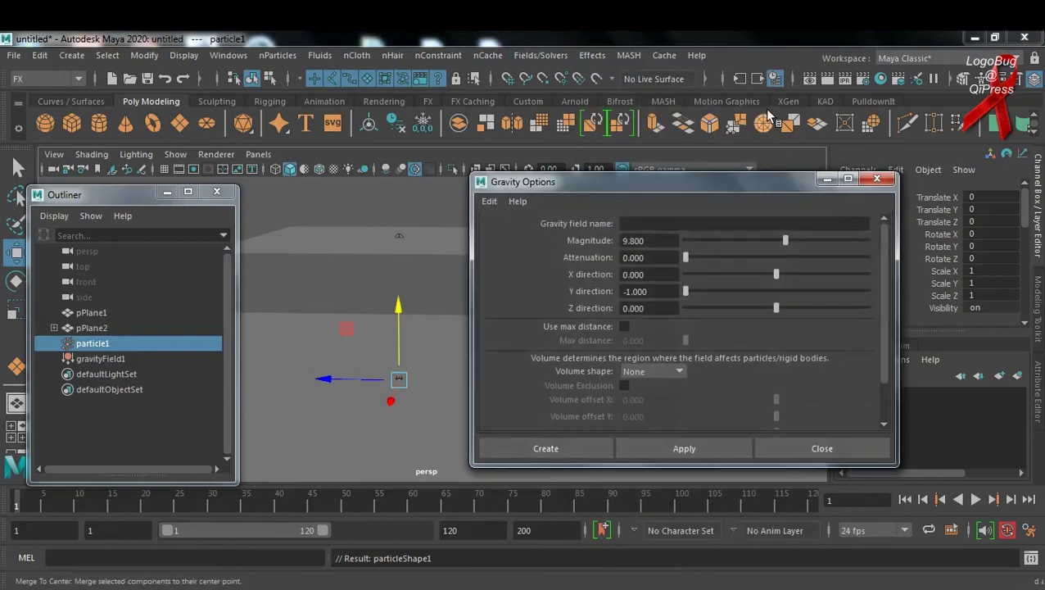
click(489, 200)
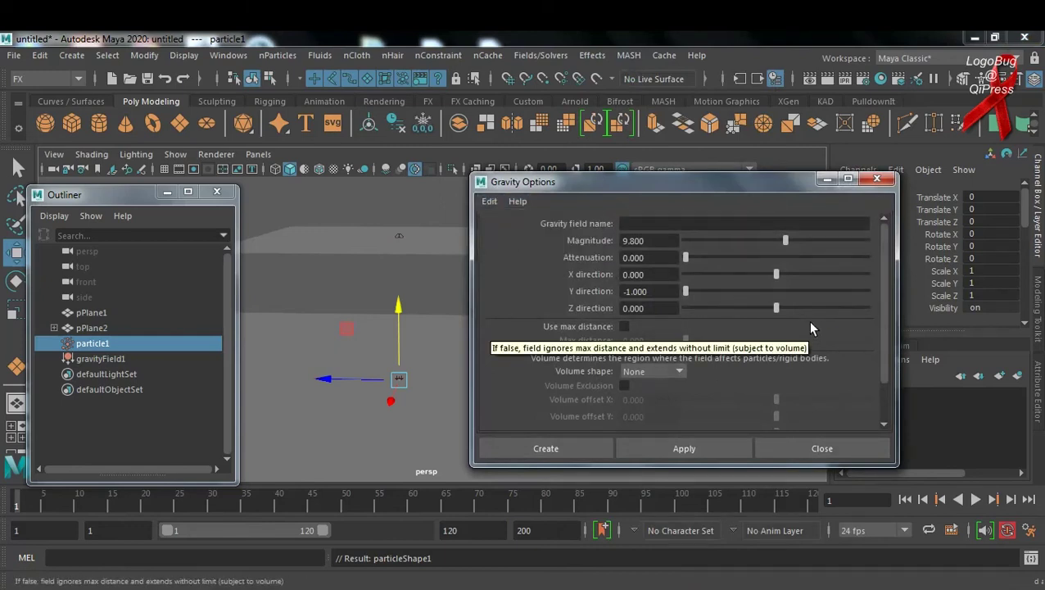
click(878, 179)
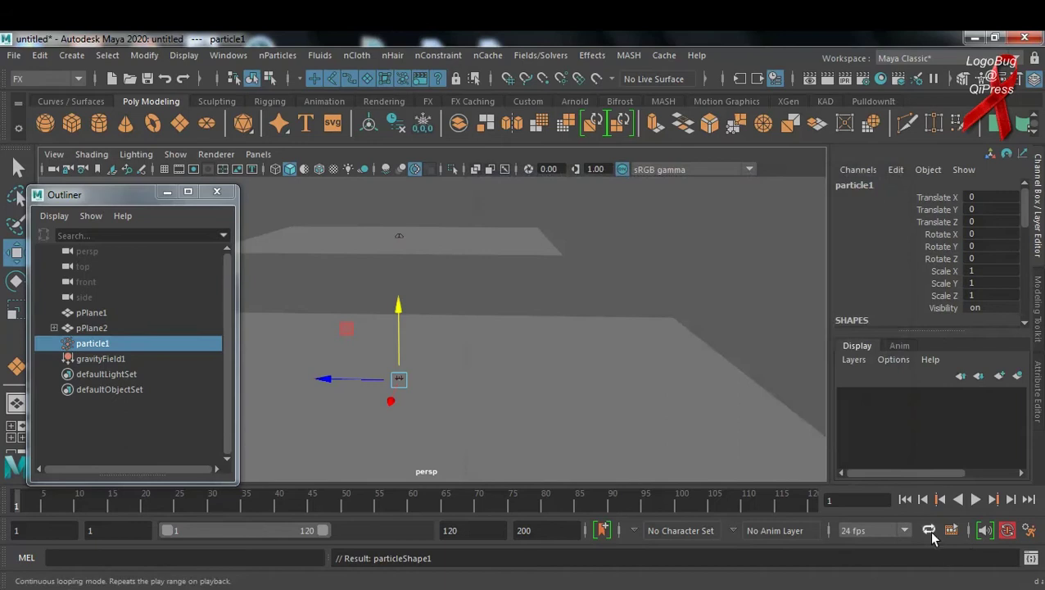
Play the simulation, stop it, and examine how the falling particles behave at the ground plane
click(975, 500)
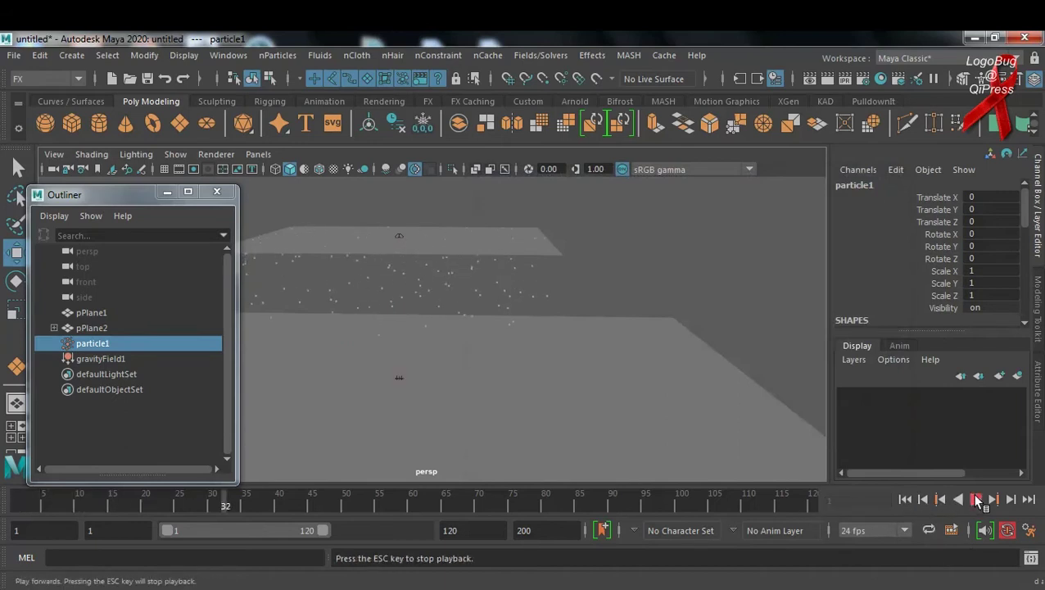
click(976, 500)
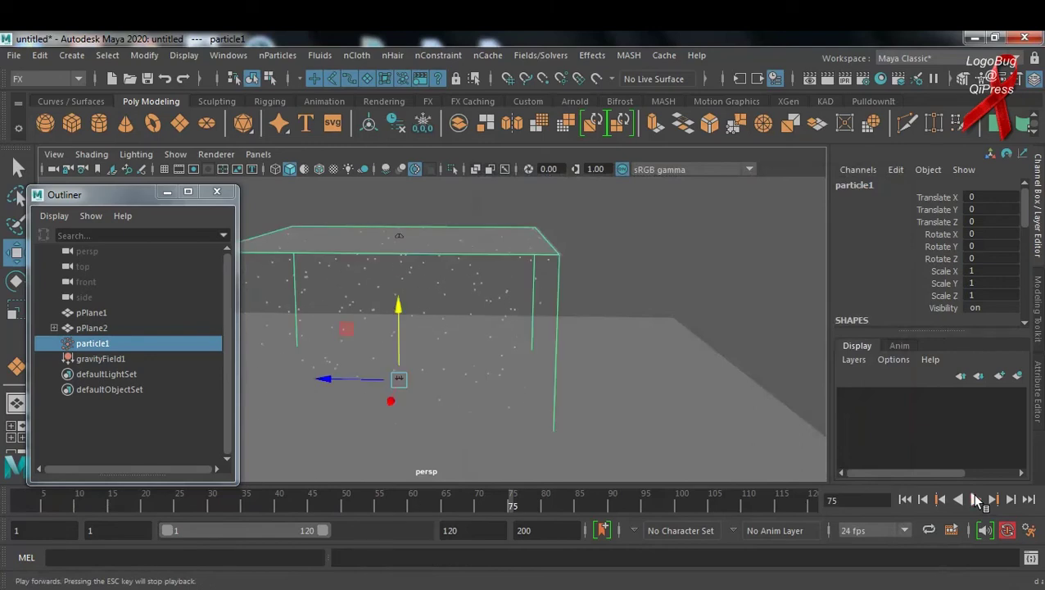
alt+drag(544, 383, 667, 363)
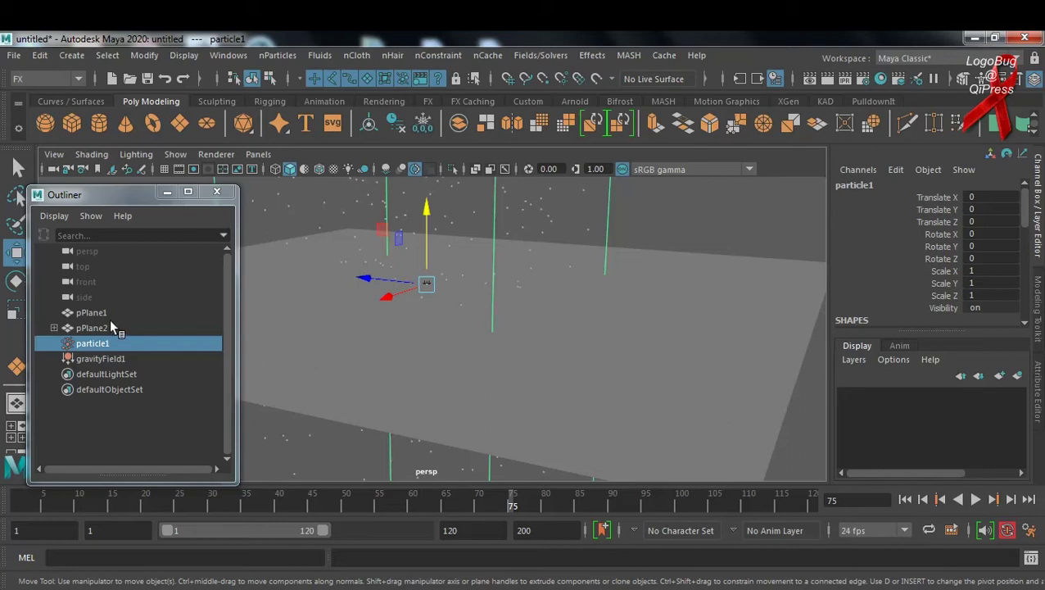
Make particle1 collide with pPlane1 through legacy Make Collide, using the default Resilience 1, Friction 0 and Offset 0.01
key(ctrl)
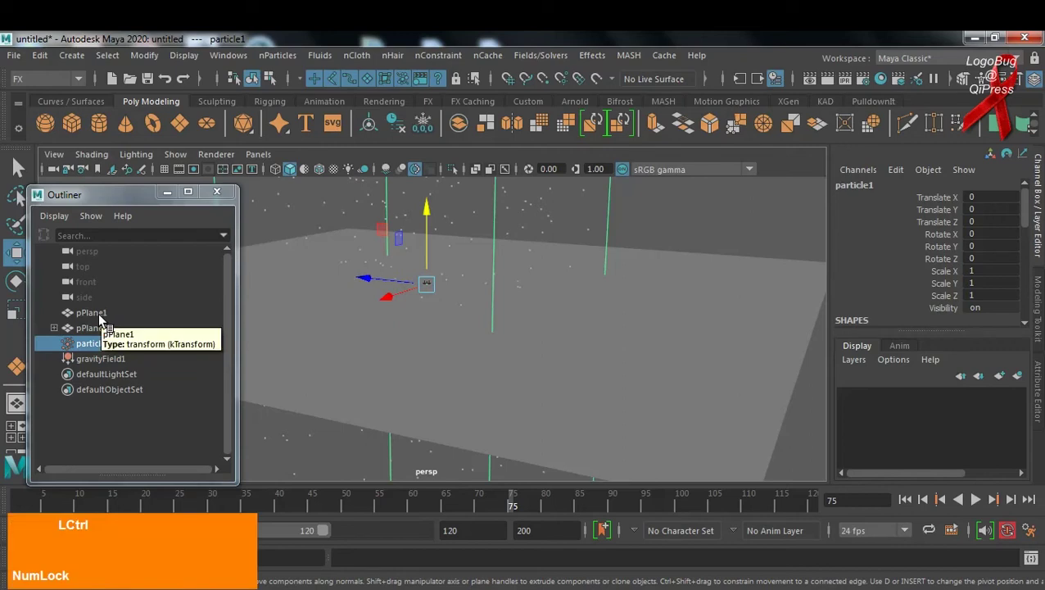
ctrl+click(98, 312)
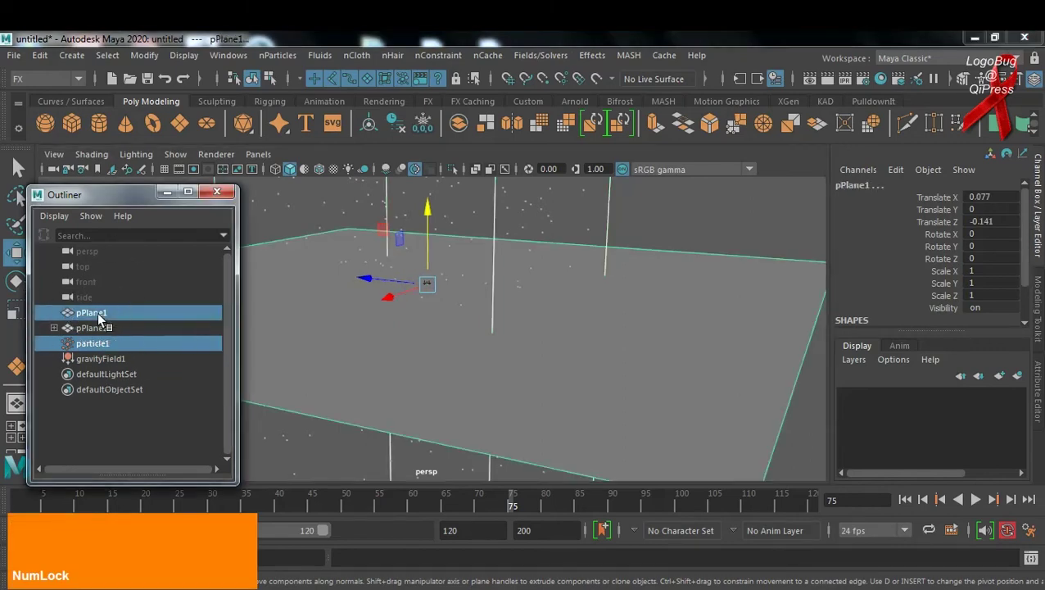
click(278, 56)
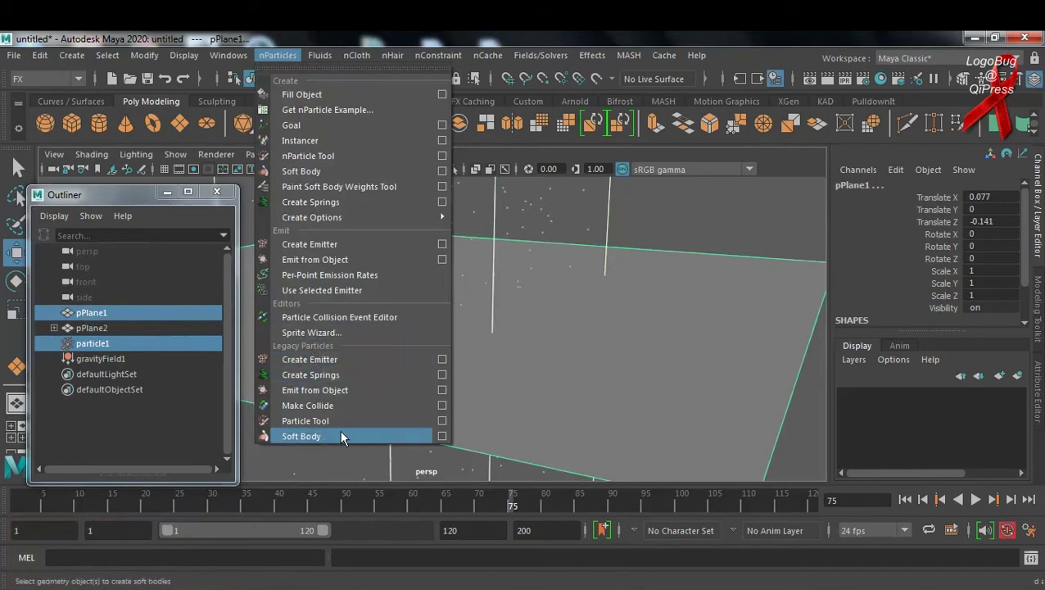
click(439, 407)
click(487, 201)
click(502, 232)
click(489, 202)
click(495, 234)
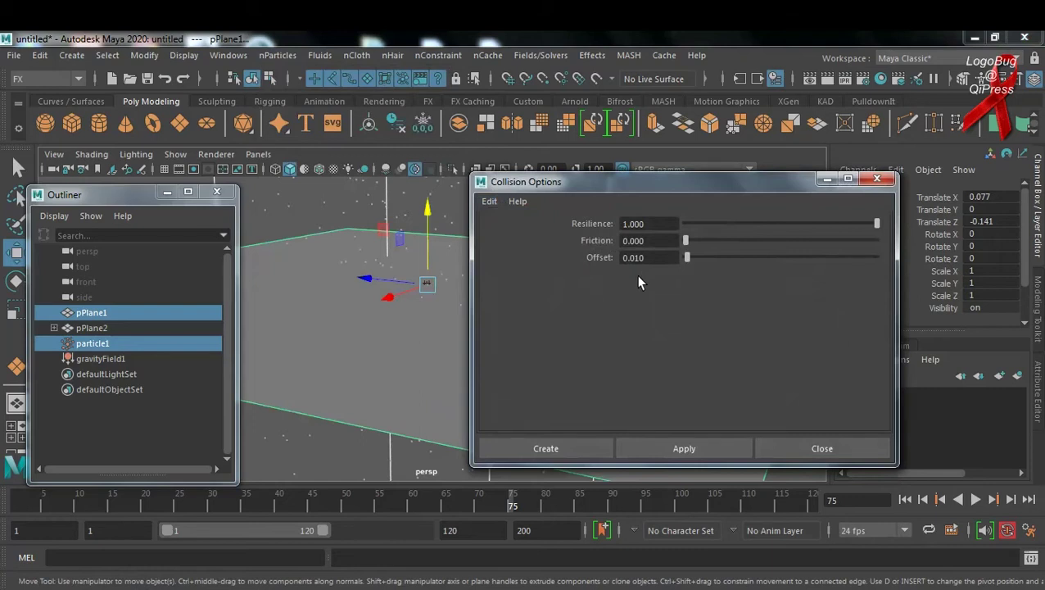
click(543, 449)
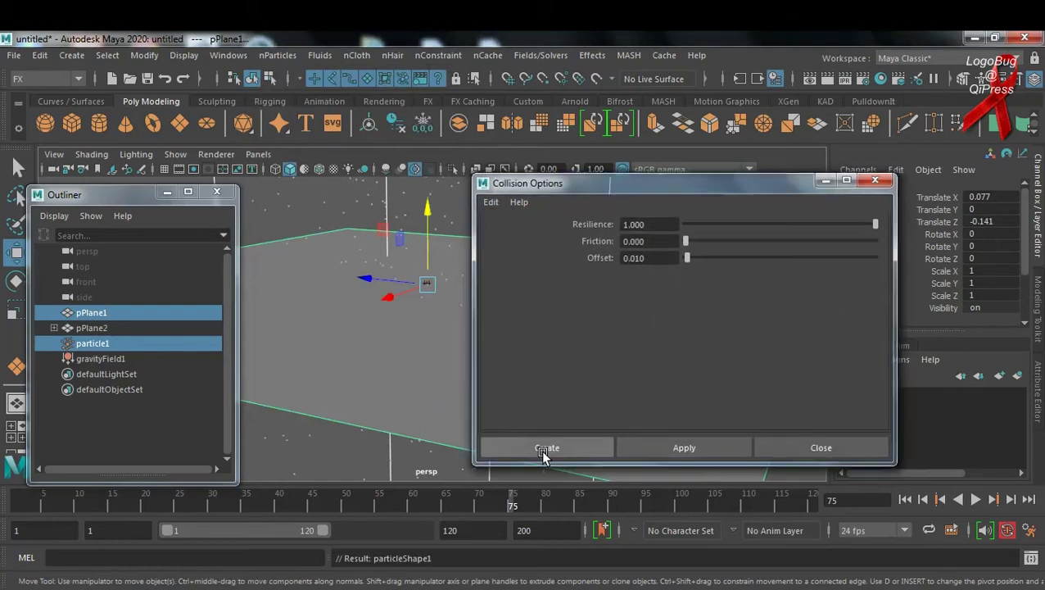
Play the simulation from the first frame and stop it to check the particle collision with the ground plane
click(904, 499)
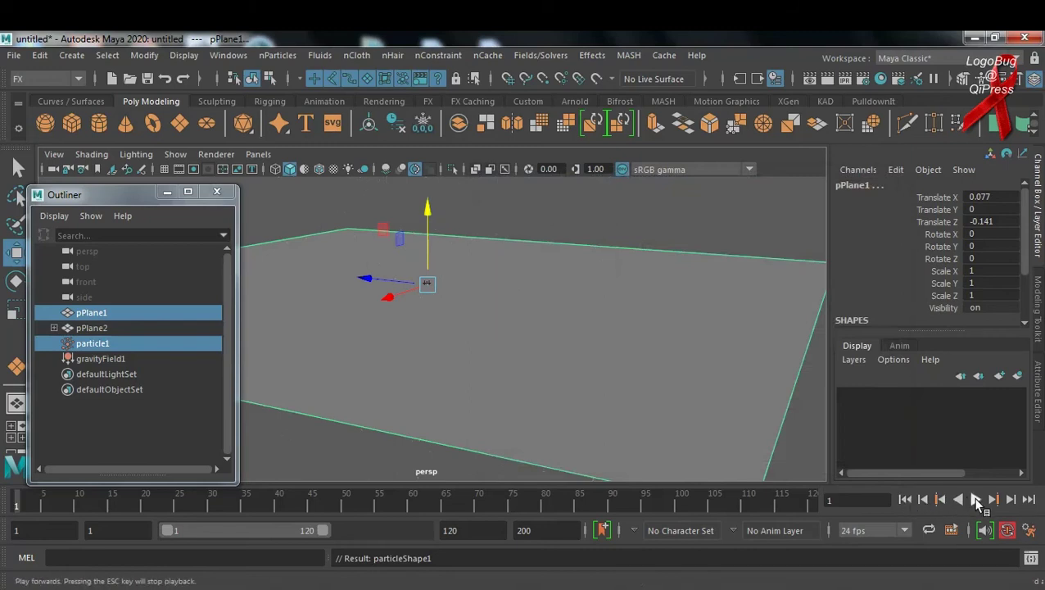
click(975, 499)
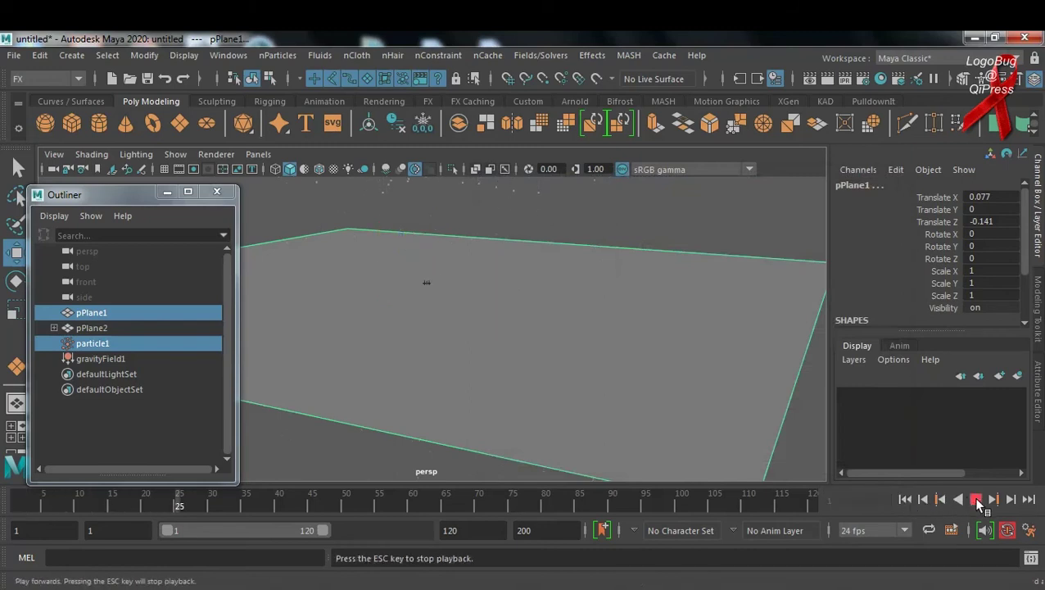
click(976, 499)
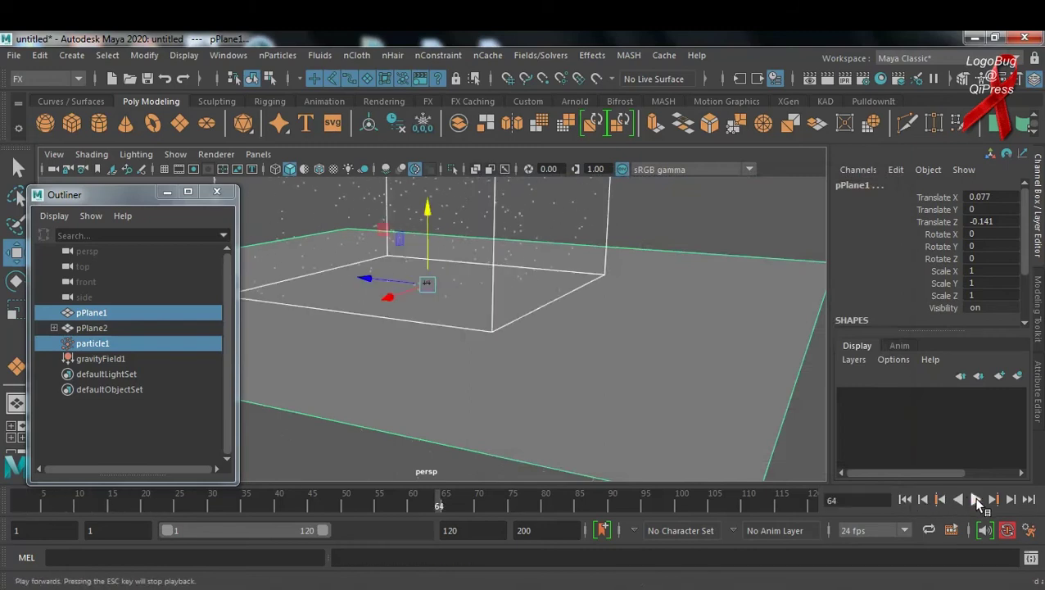
Select particle1, show the geoConnector2 attributes in the Attribute Editor and set Resilience to 0.1
click(54, 328)
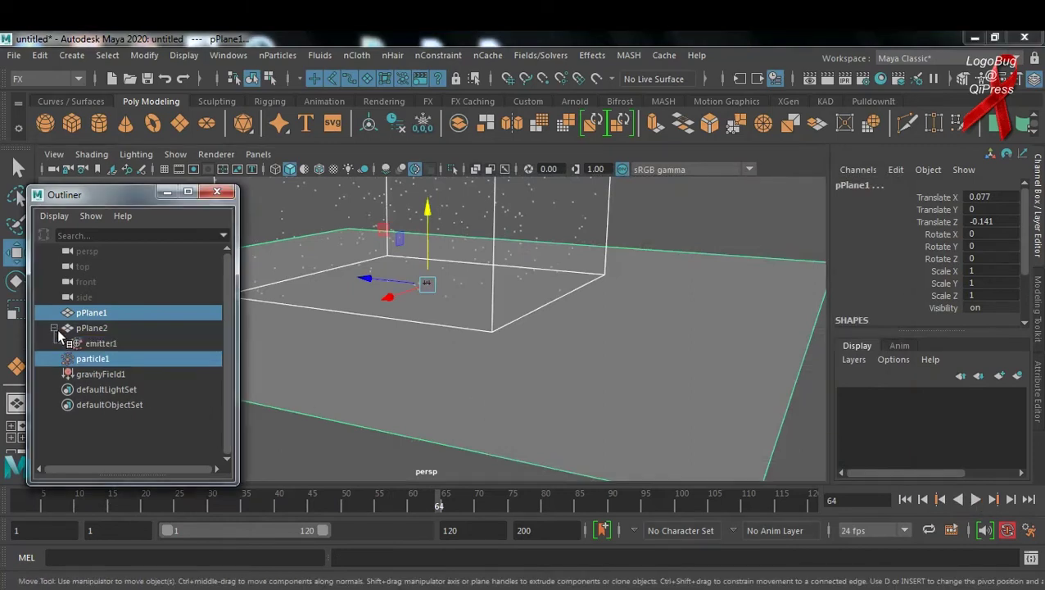
click(104, 360)
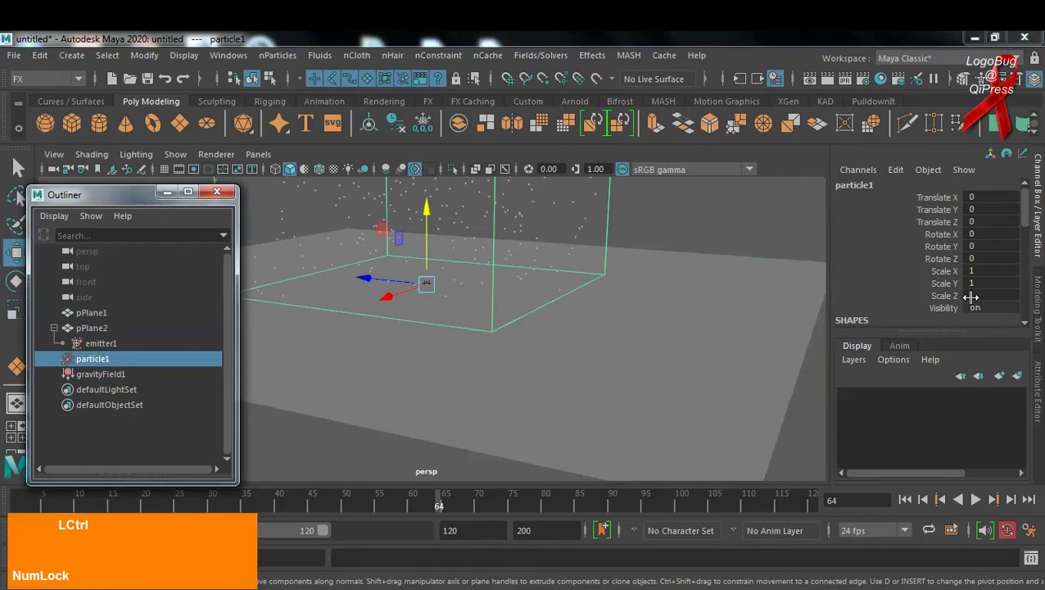
key(ctrl+a)
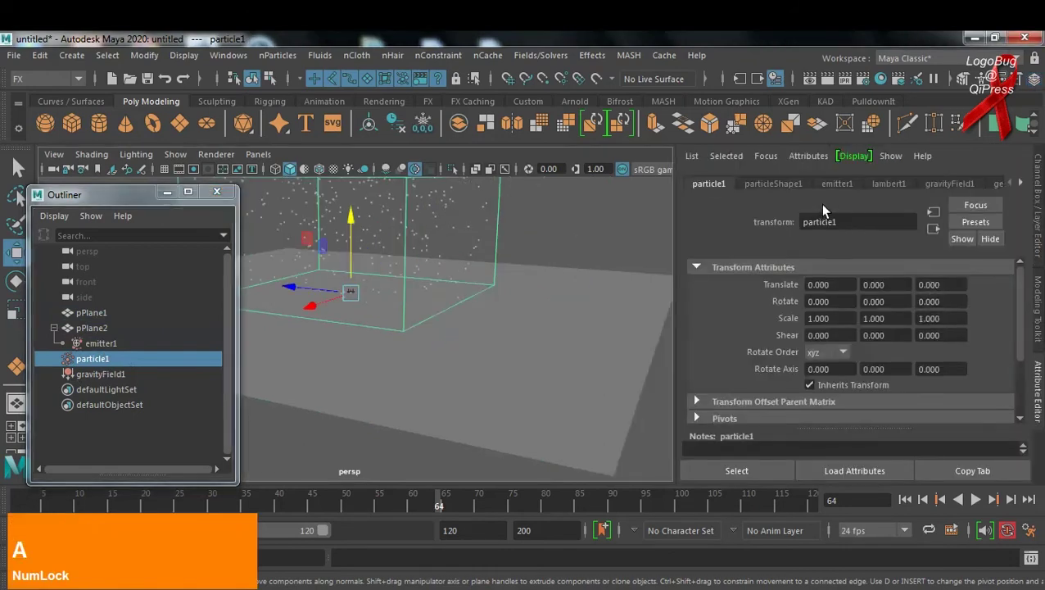
click(1021, 183)
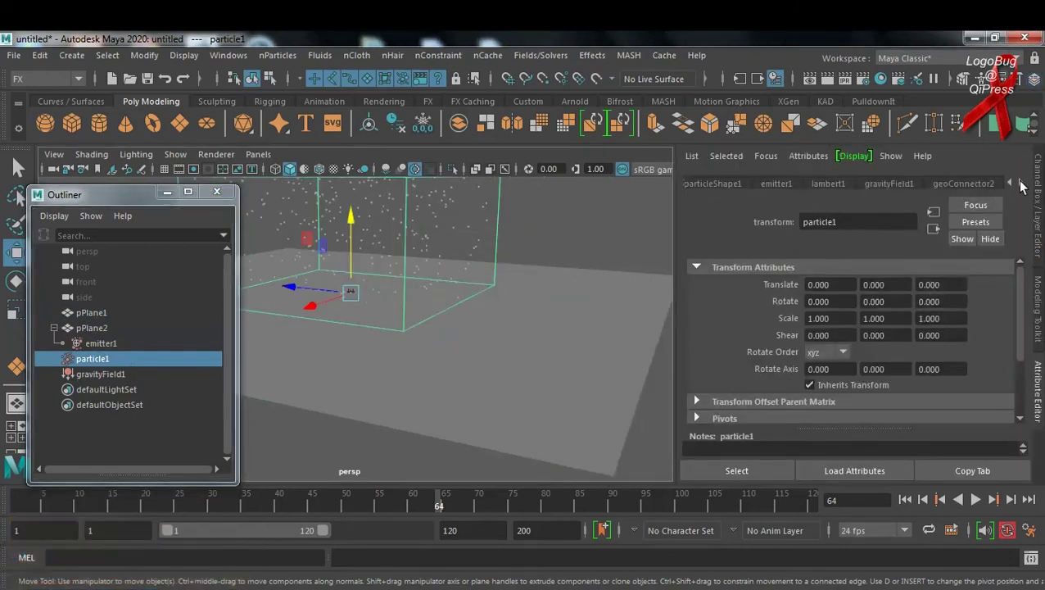
click(972, 183)
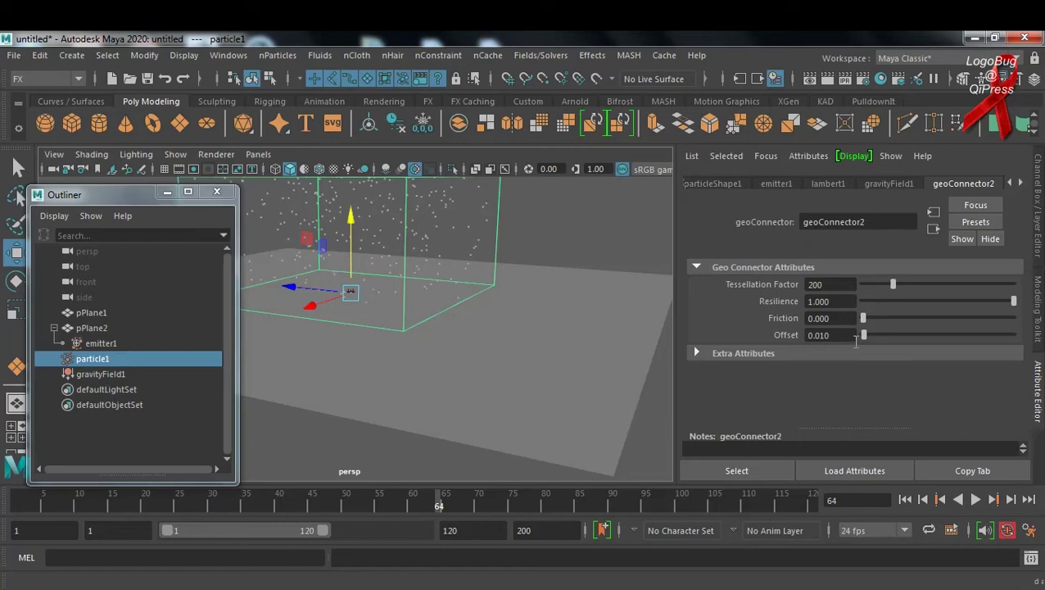
click(853, 300)
text(0.1)
key(Return)
key(Return)
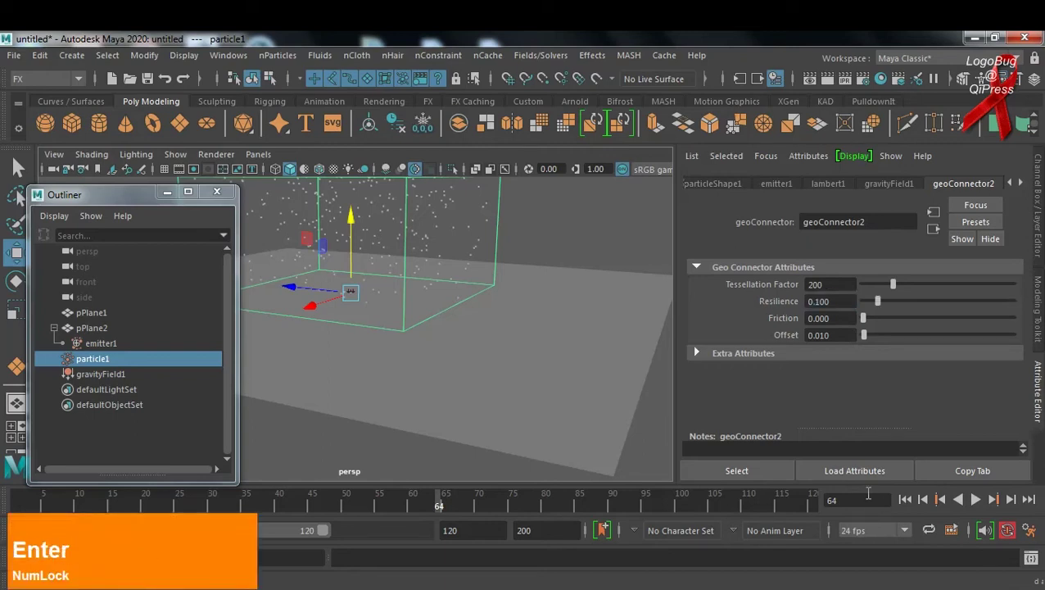
Replay the simulation from the first frame and stop it to examine the particles' bounce with the reduced Resilience
click(905, 499)
click(976, 499)
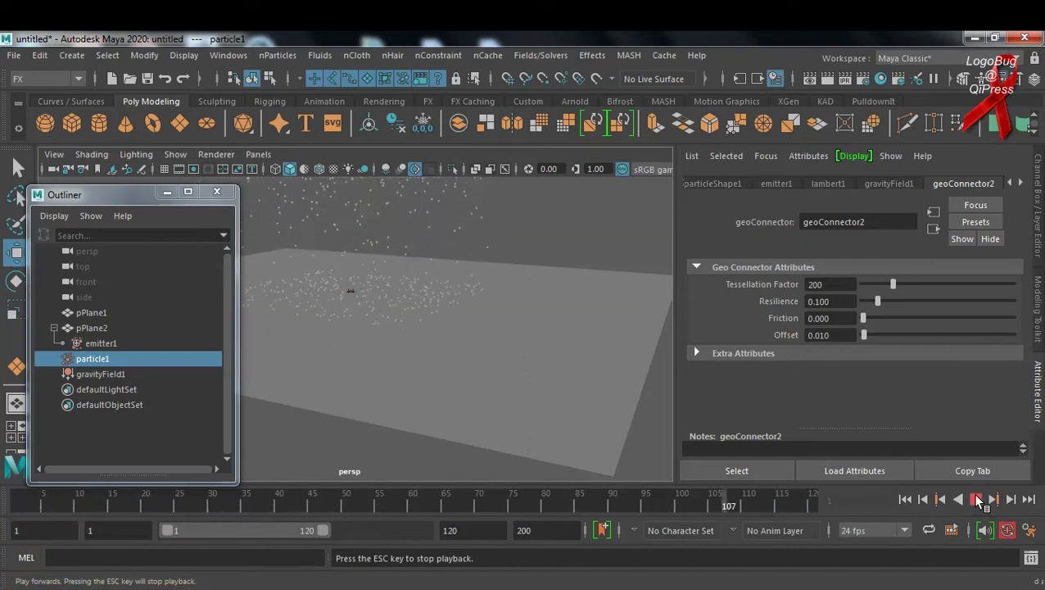
click(976, 498)
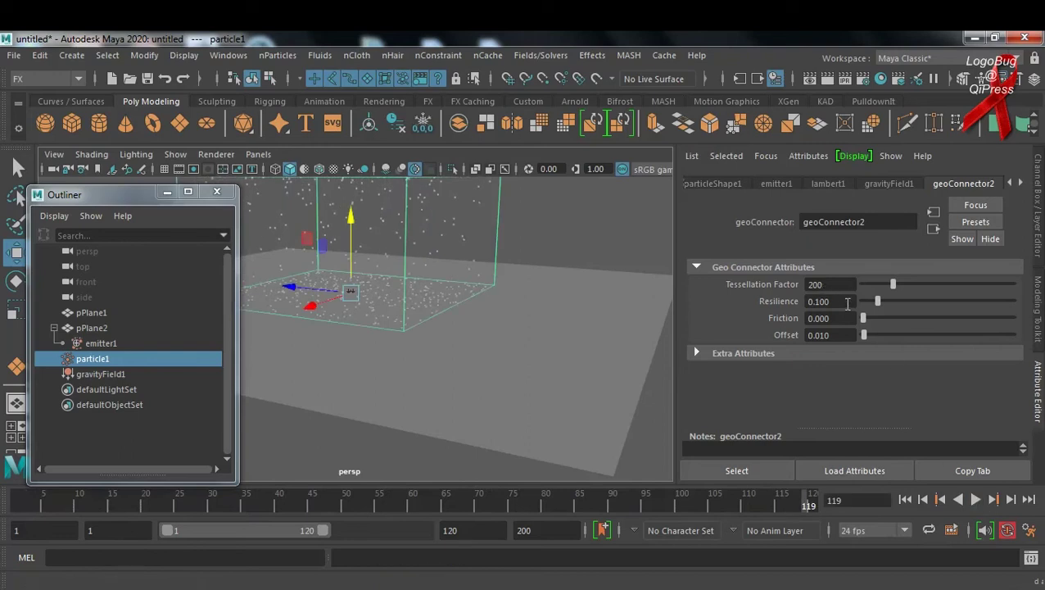
Set the Resilience of geoConnector2 to 0.01
drag(848, 302, 799, 304)
text(0.01)
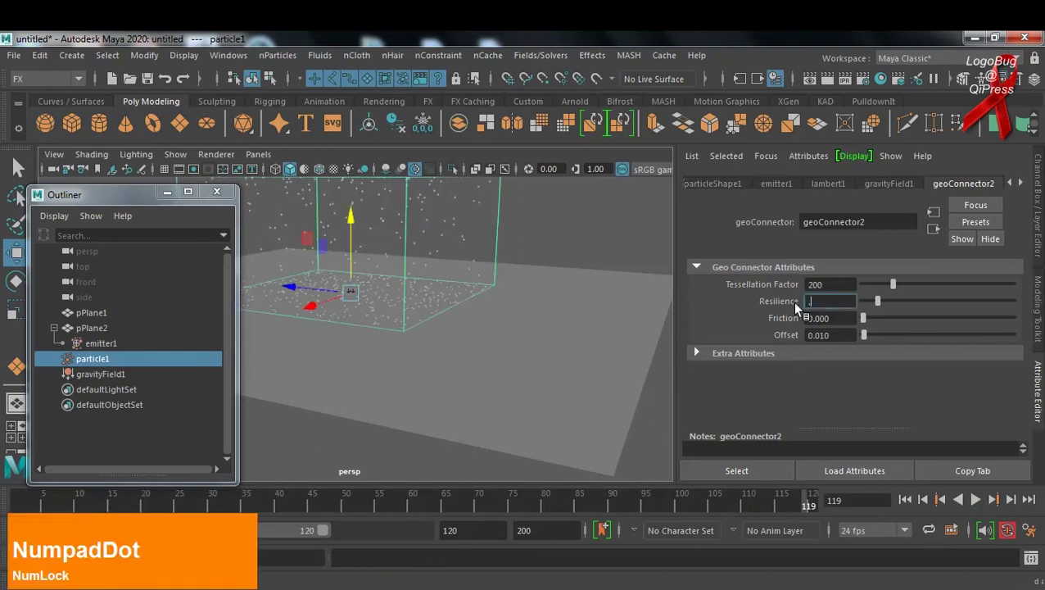
key(KP_Enter)
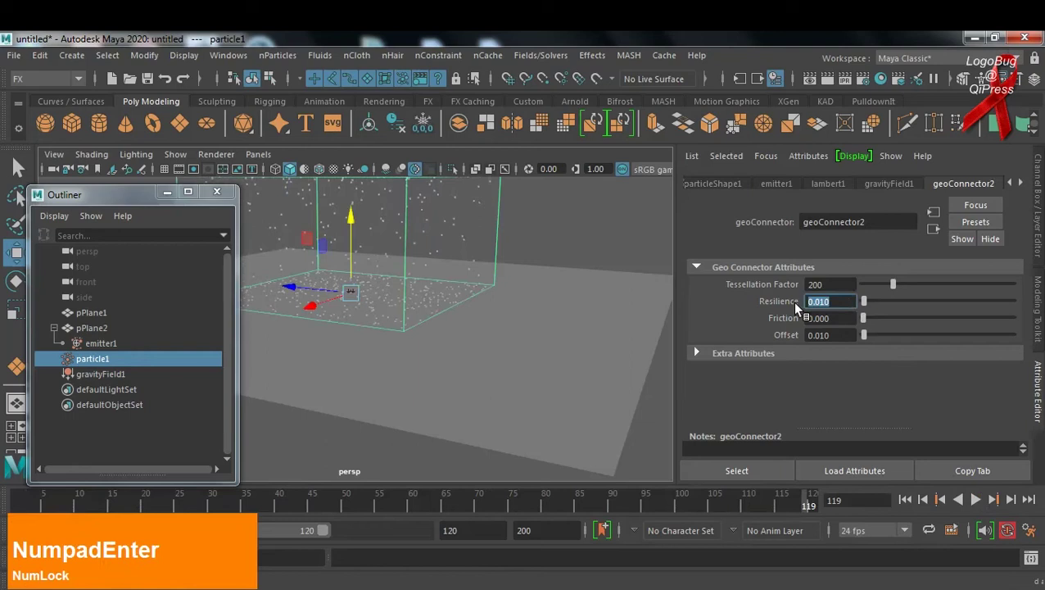
key(Return)
Replay the simulation and stop it to check how little the particles bounce on the ground plane
click(975, 499)
click(975, 500)
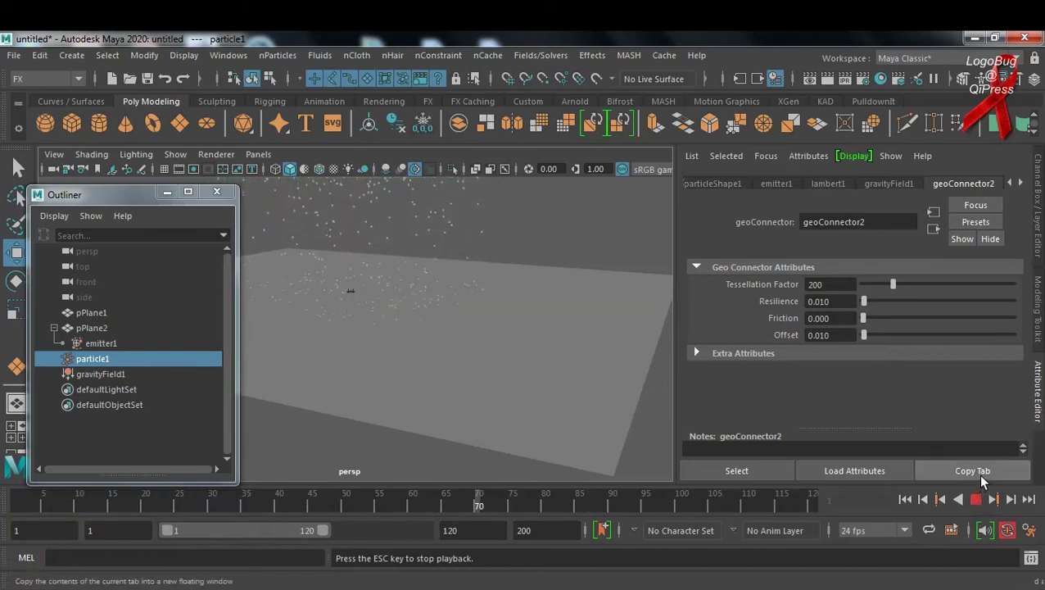
click(975, 499)
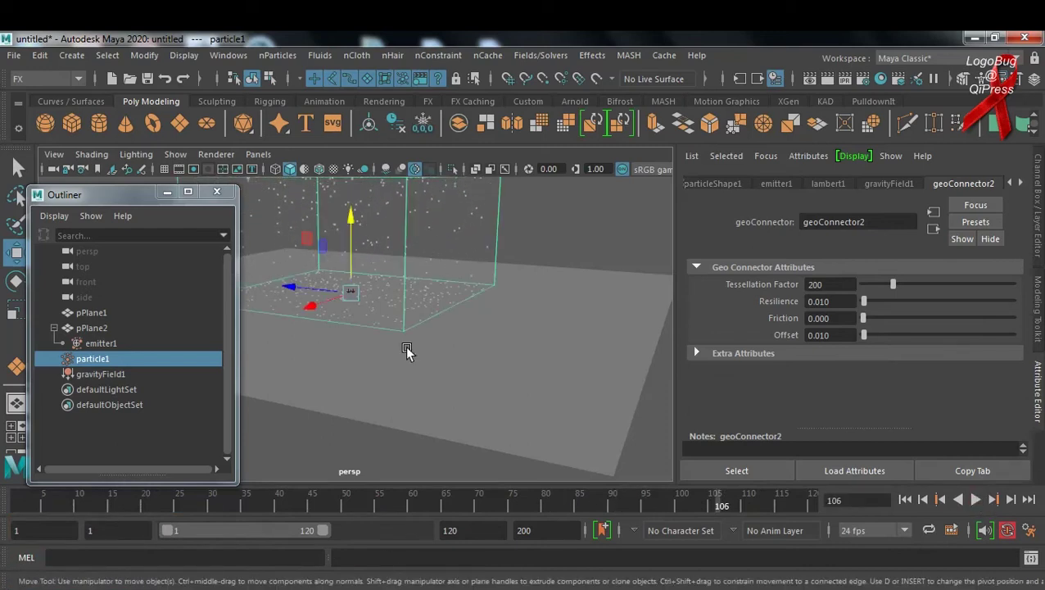
click(579, 254)
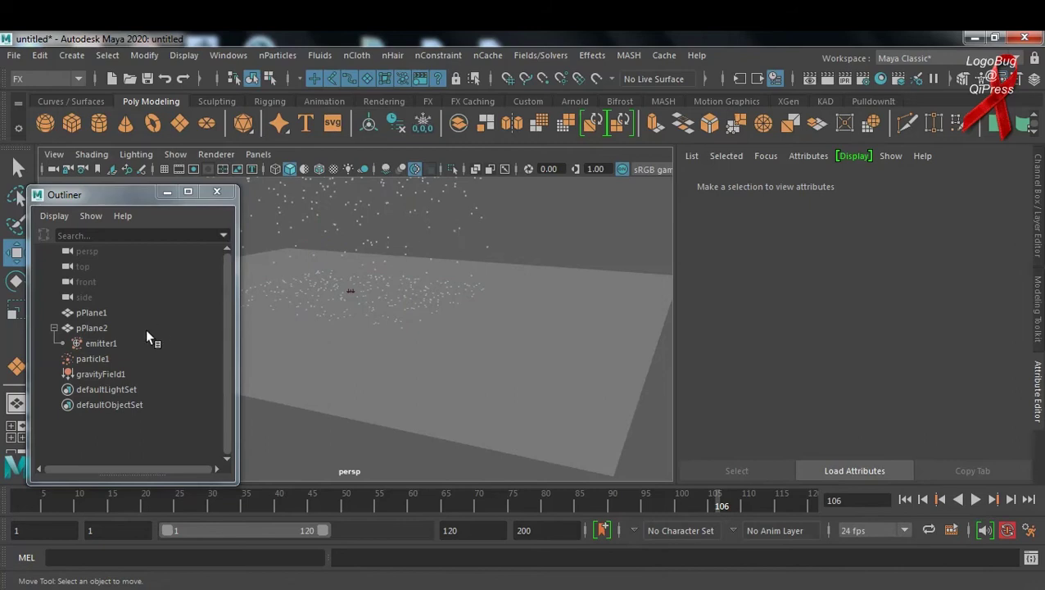
Set particle1's Particle Render Type to Streak and add the attributes for the current render type
click(89, 360)
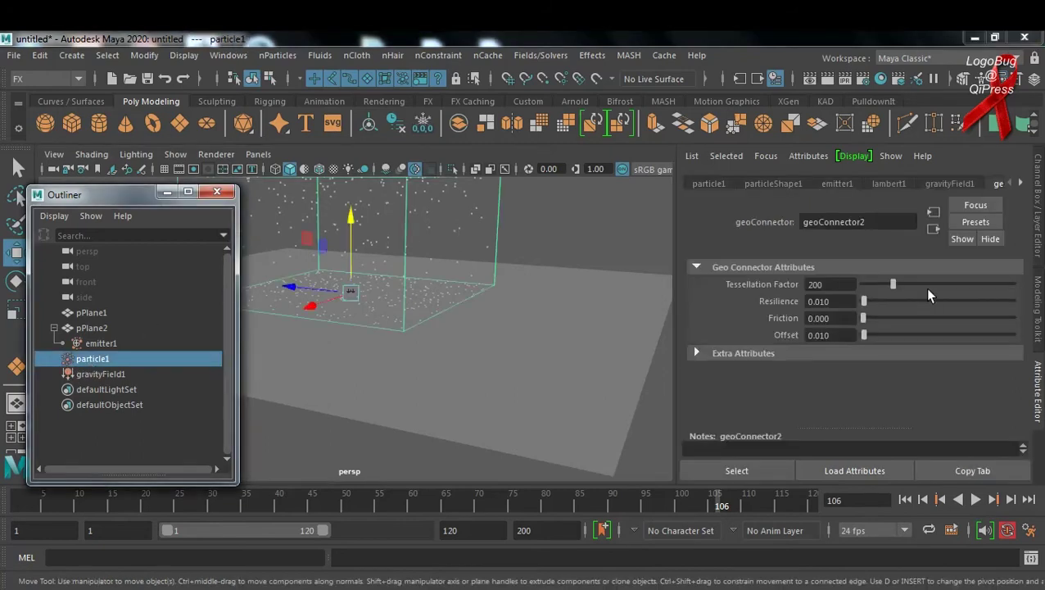
click(782, 185)
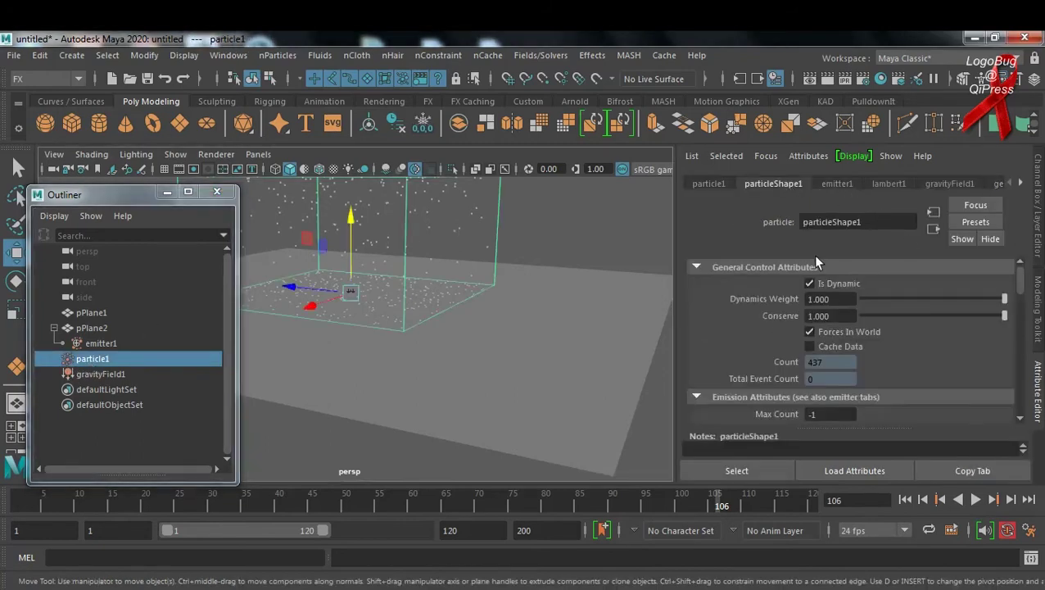
scroll(917, 345, down, 10)
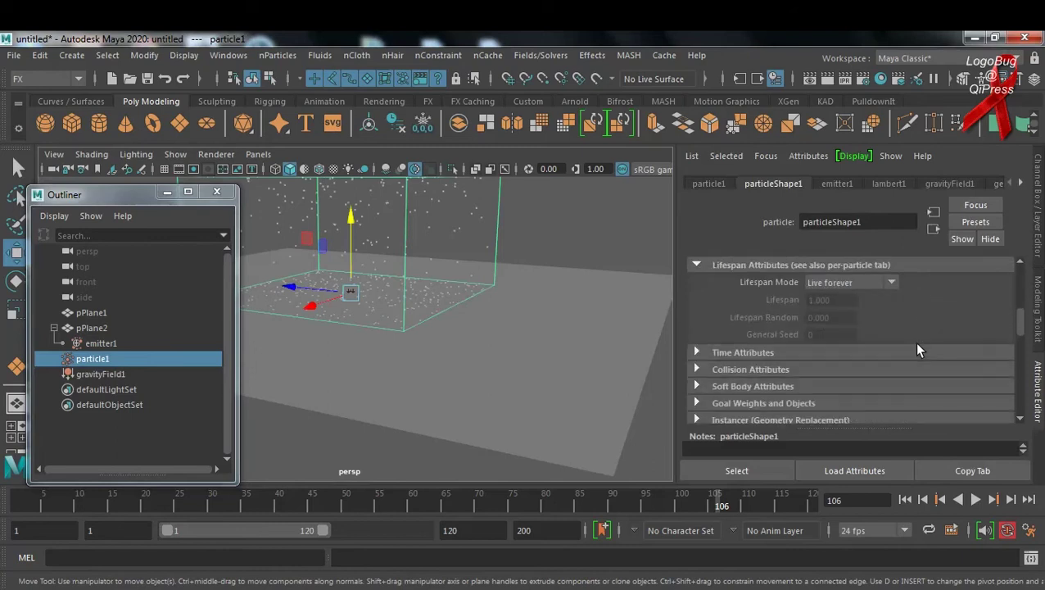
scroll(915, 342, down, 3)
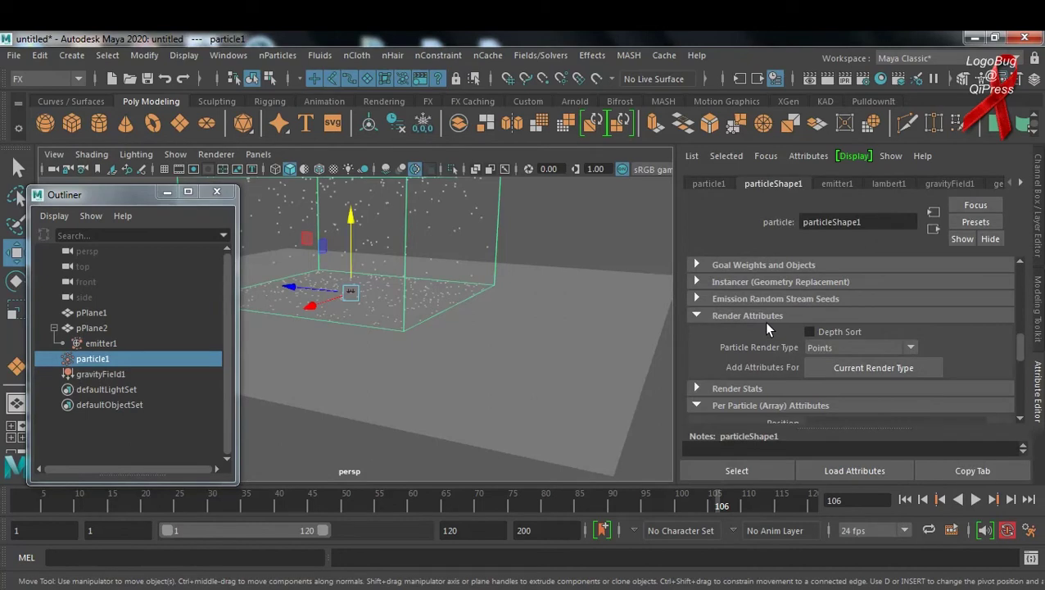
click(873, 349)
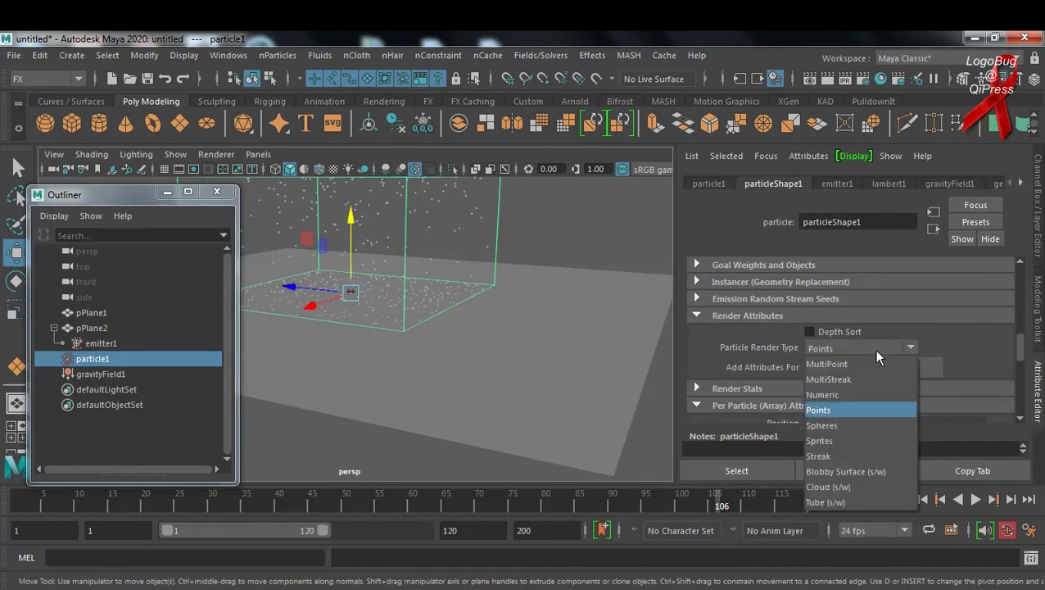
click(863, 456)
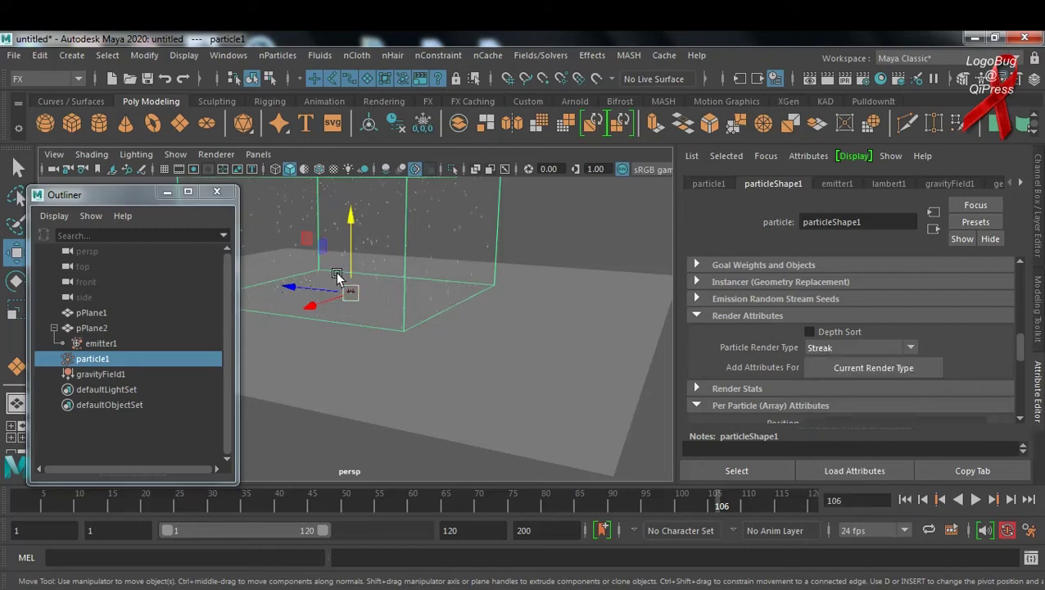
click(862, 373)
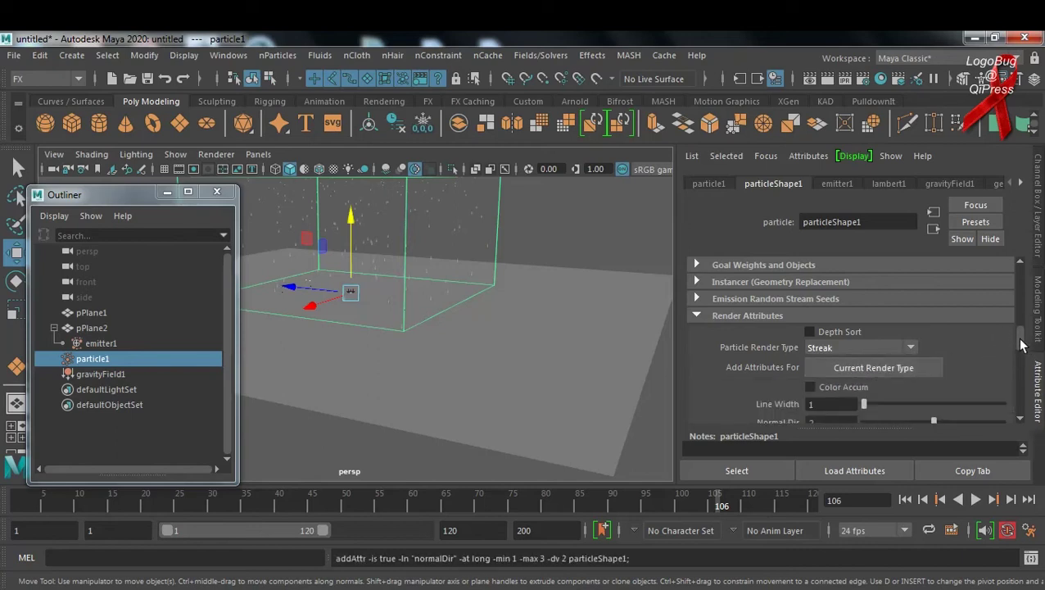
Set particleShape1's streak Tail Size to 2.222, keeping Tail Fade at 0 and Line Width at 1
scroll(1010, 351, down, 3)
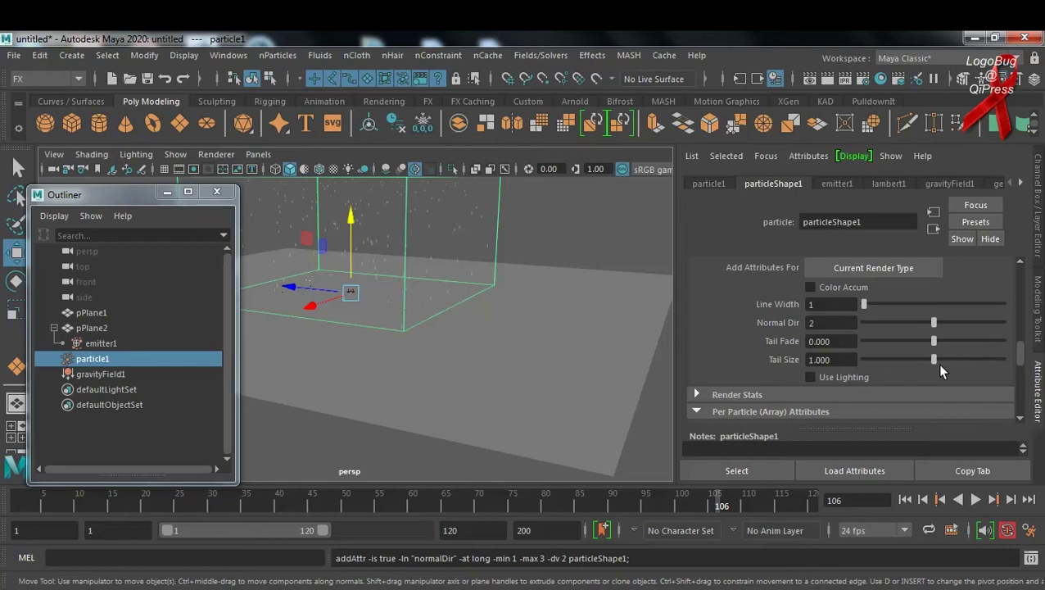
mouse_move(934, 359)
mouse_down()
mouse_move(944, 360)
mouse_move(934, 361)
mouse_up()
mouse_move(935, 342)
mouse_down()
mouse_move(950, 340)
mouse_move(898, 344)
mouse_move(942, 350)
mouse_move(932, 346)
mouse_up()
mouse_move(864, 303)
mouse_down()
mouse_move(900, 304)
mouse_move(857, 303)
mouse_up()
Play the simulation from the first frame and stop it to examine the falling streak particles
click(906, 501)
click(976, 500)
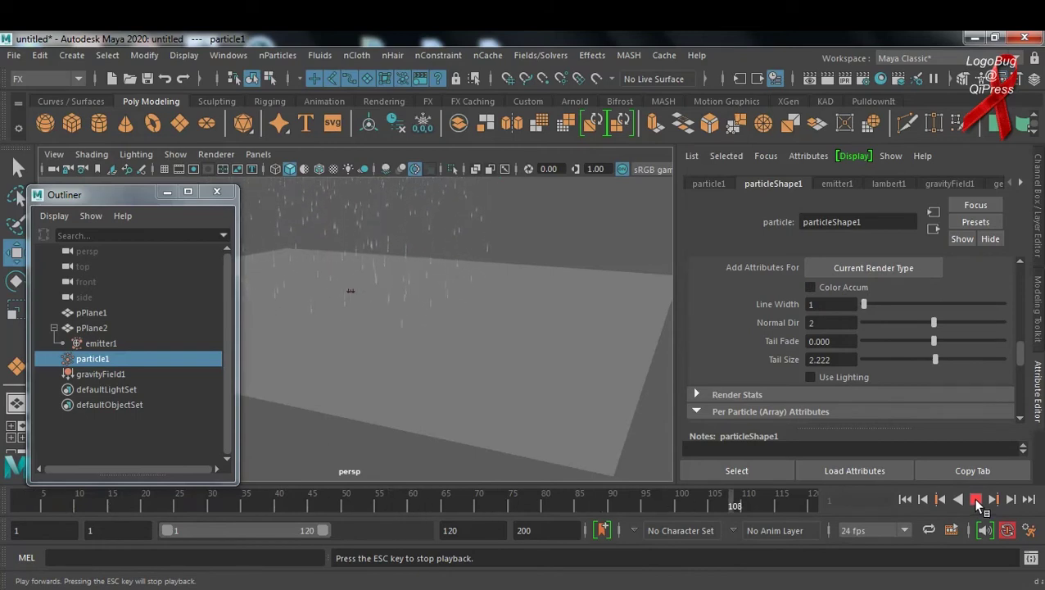
click(976, 501)
click(975, 500)
click(975, 499)
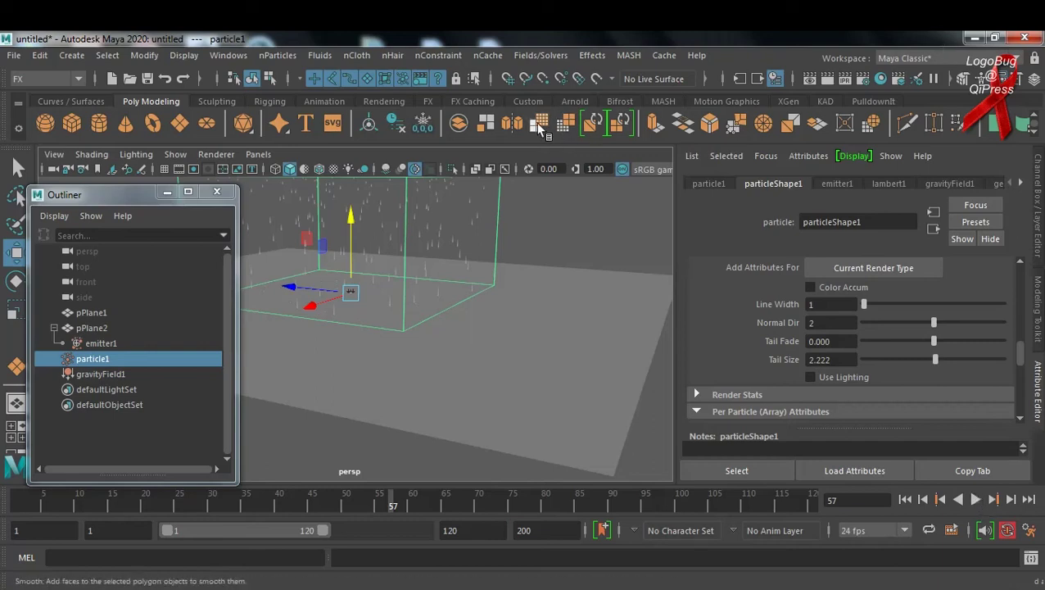
Create a particle collision event for particle1 on all collisions, with type Emit, 1 particle, Spread 0.5 and Original particle dies enabled
click(279, 55)
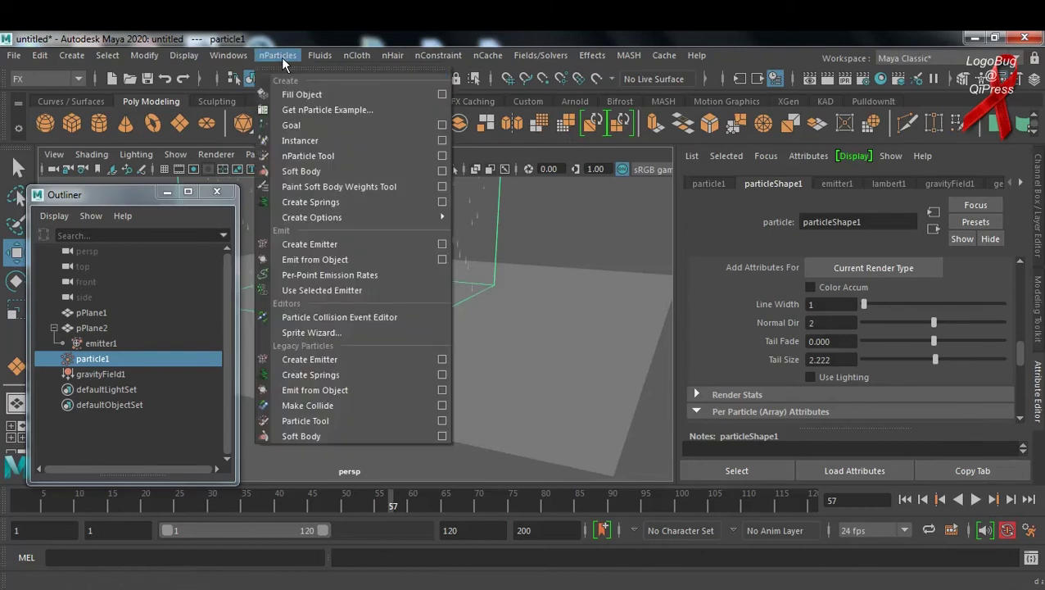
click(404, 325)
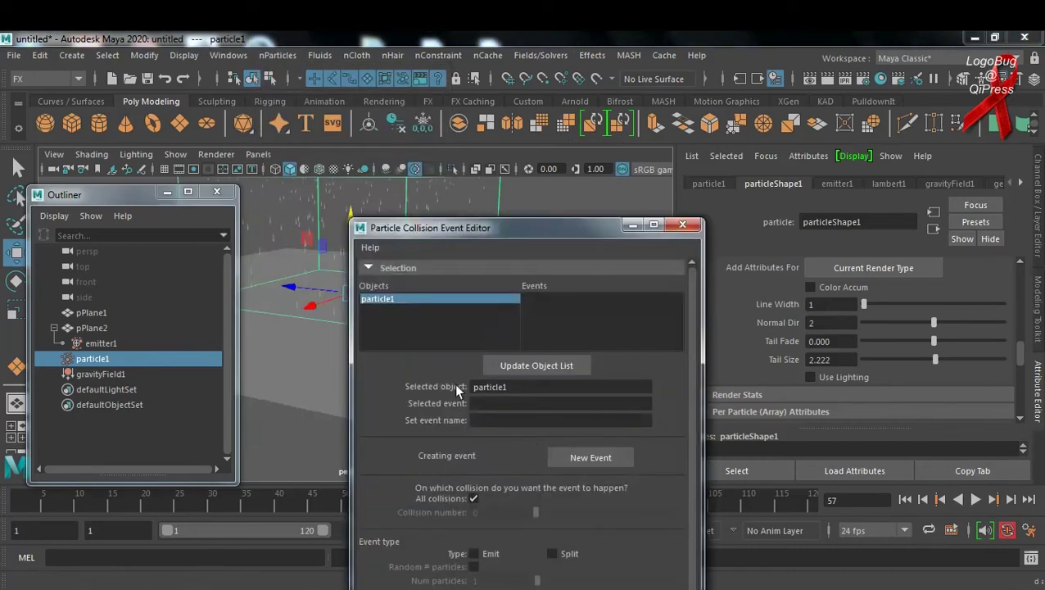
drag(537, 228, 565, 184)
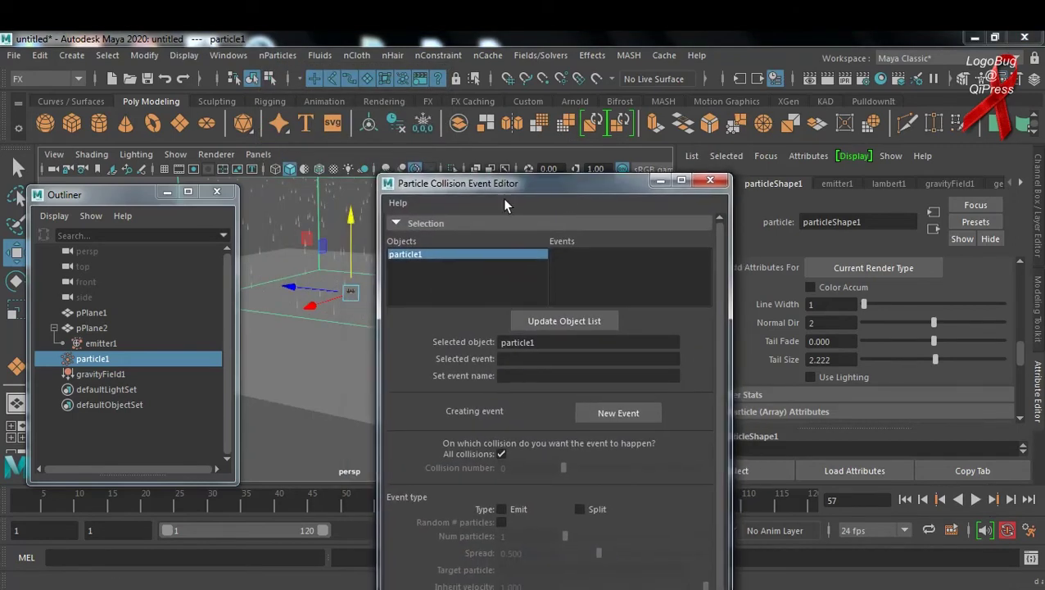
drag(554, 189, 524, 114)
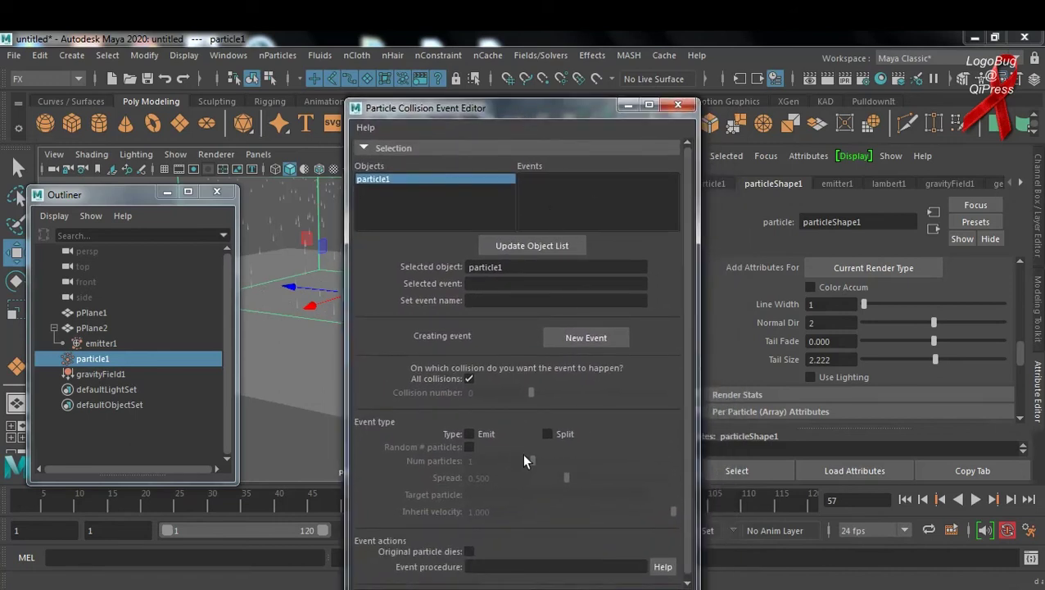
click(469, 434)
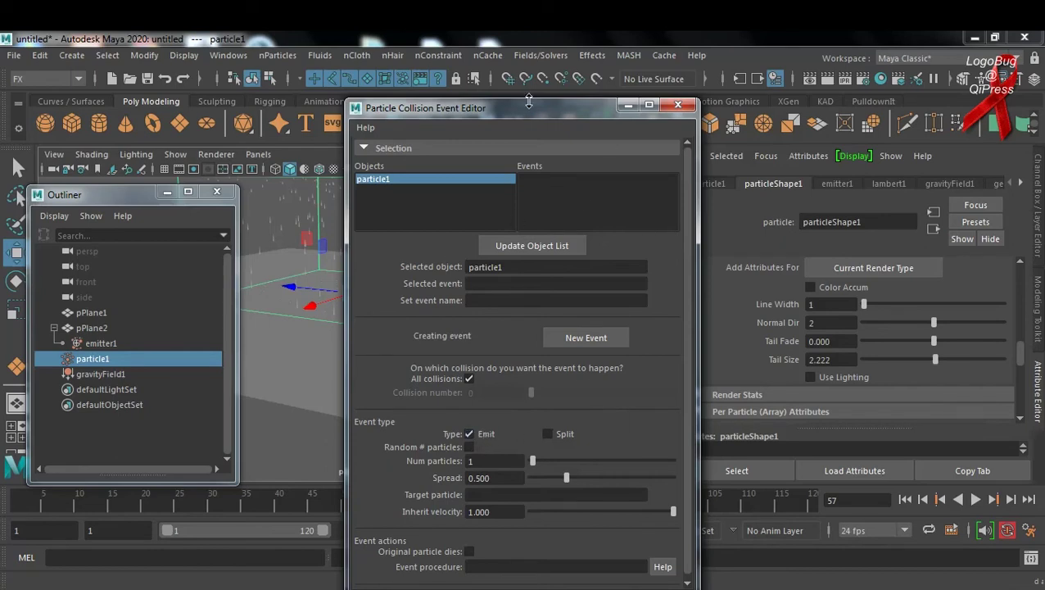
drag(522, 110, 604, 80)
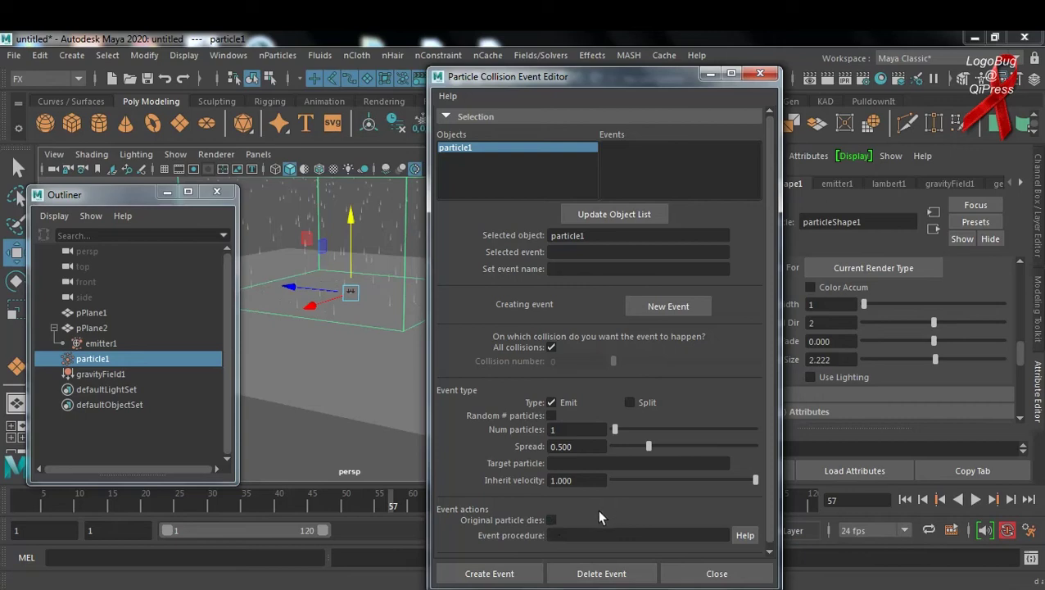
click(551, 521)
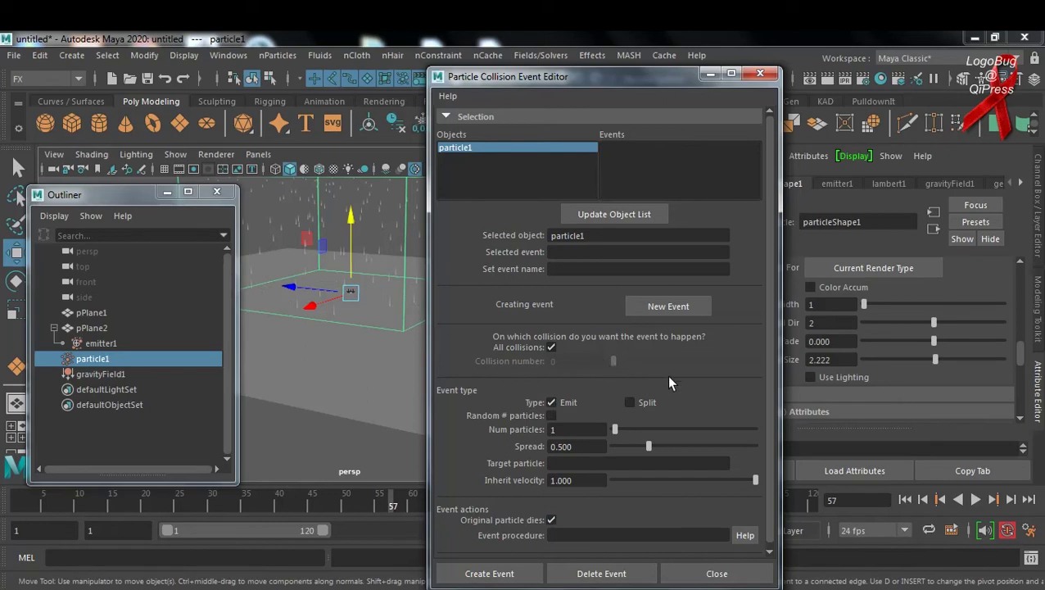
click(502, 573)
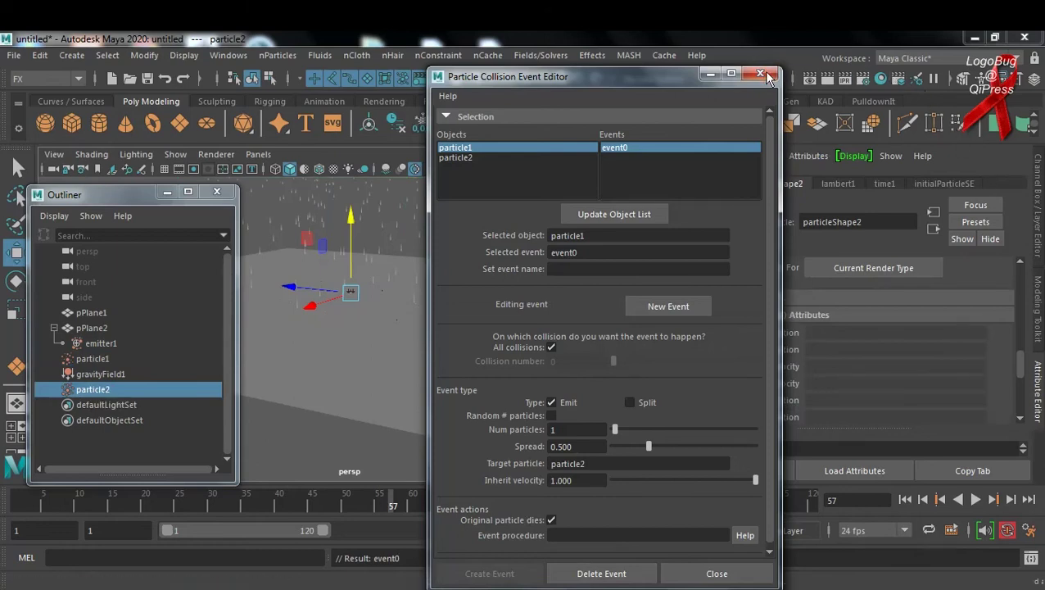
click(761, 75)
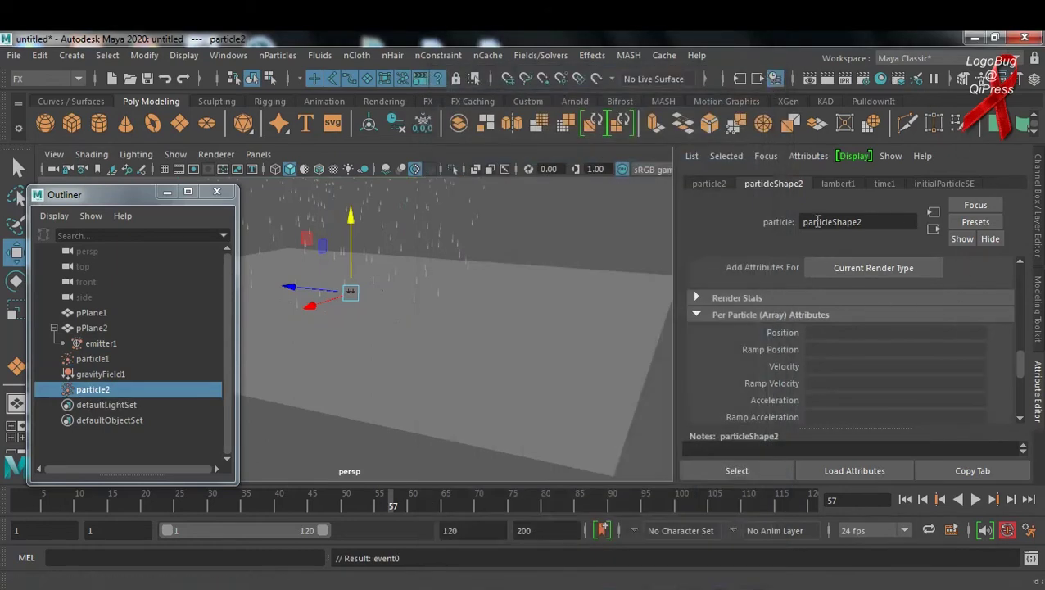
Set particle2's Particle Render Type to MultiStreak and add the attributes for the current render type
click(110, 434)
click(95, 390)
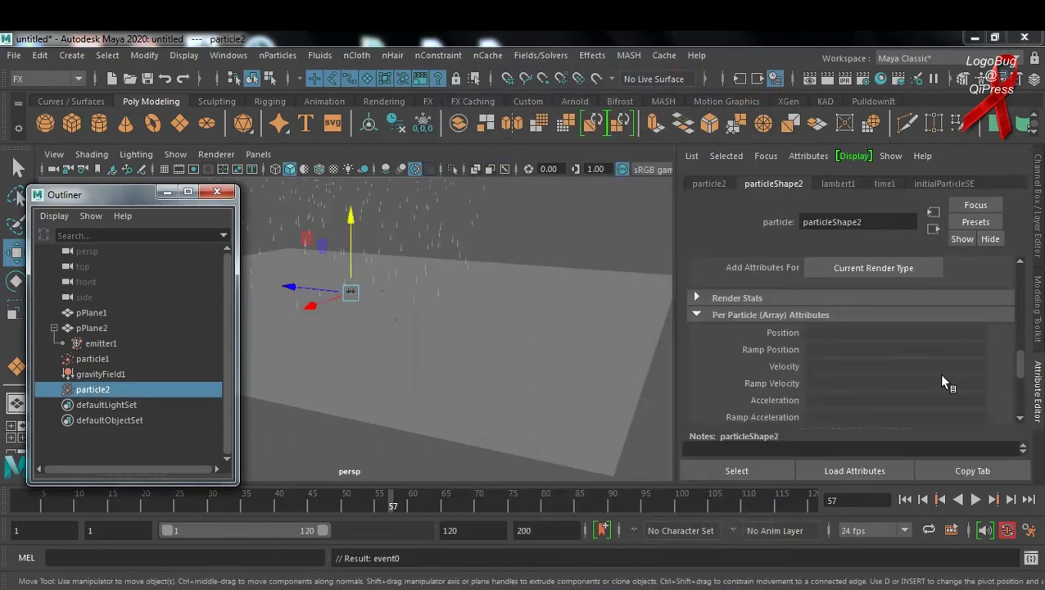
scroll(942, 381, down, 5)
scroll(942, 380, up, 2)
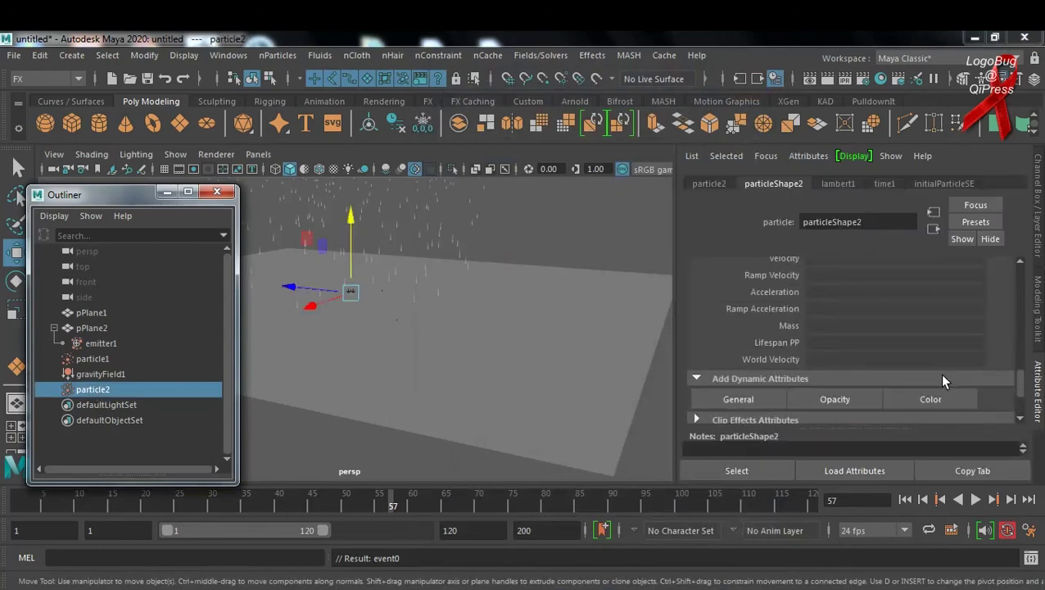
scroll(942, 381, up, 3)
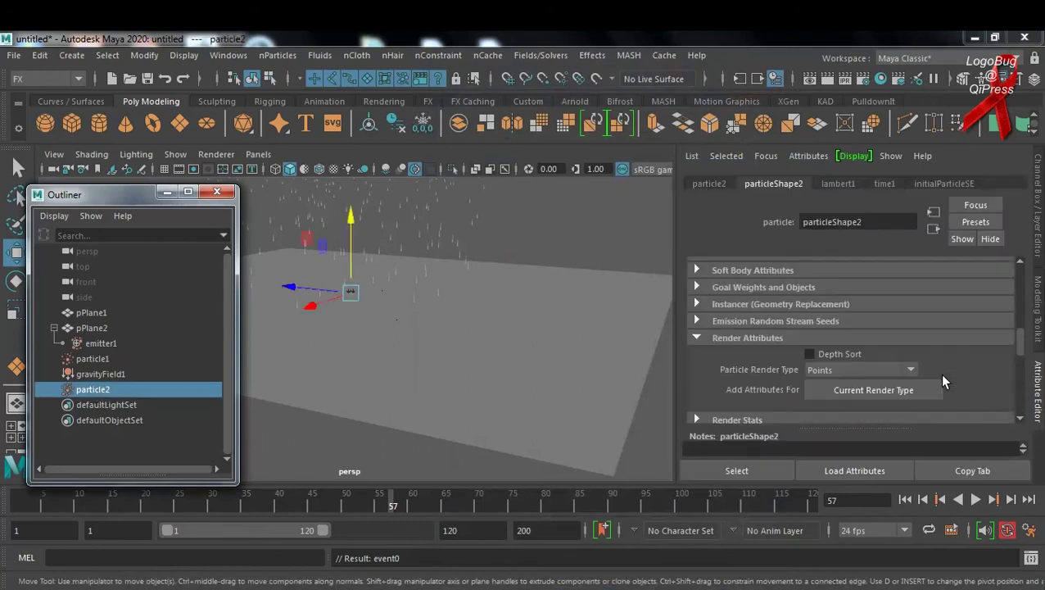
click(865, 371)
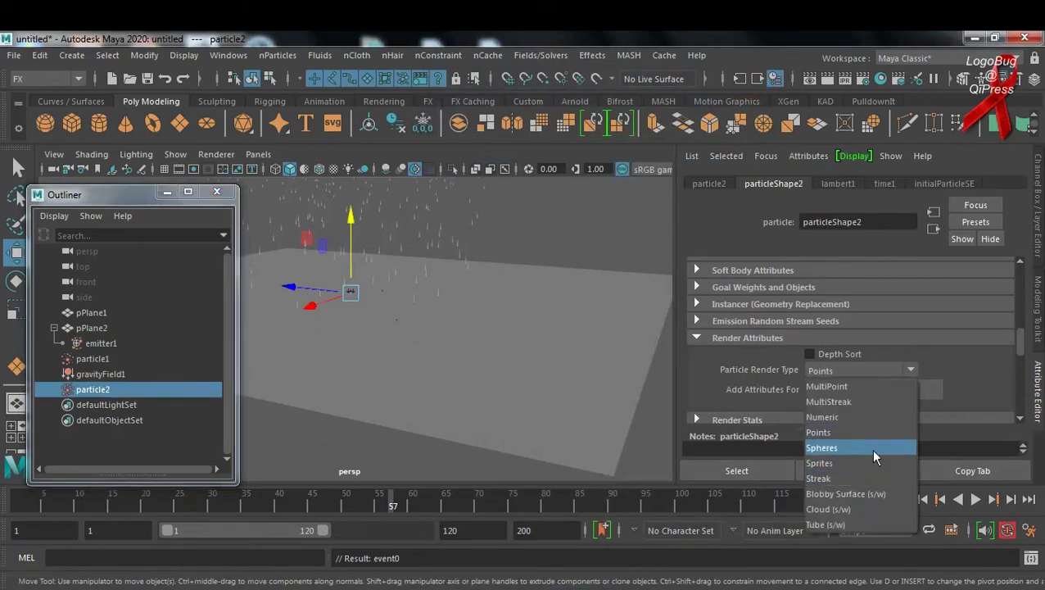
click(865, 403)
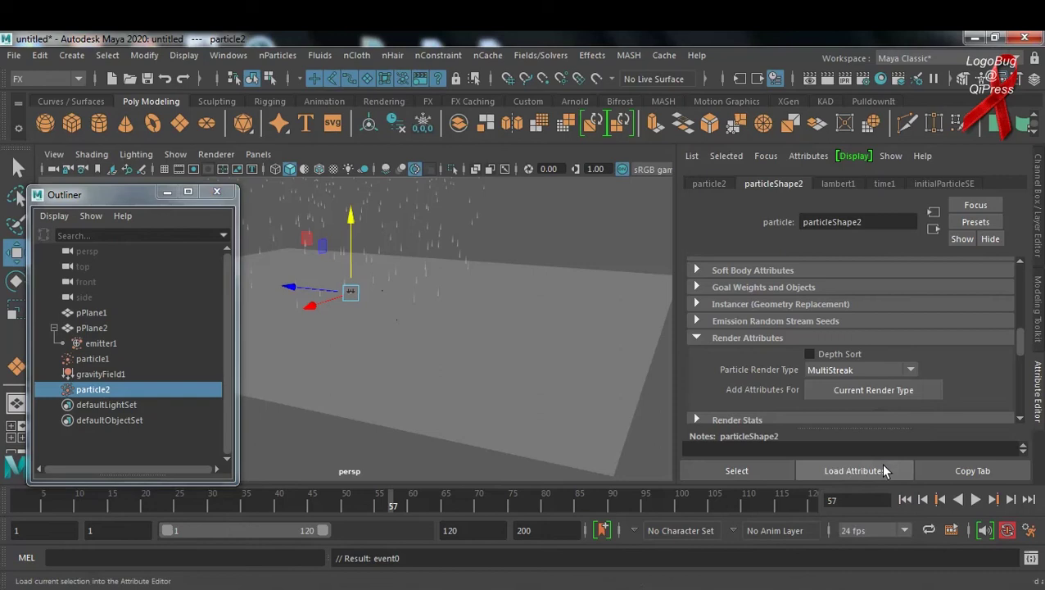
click(891, 391)
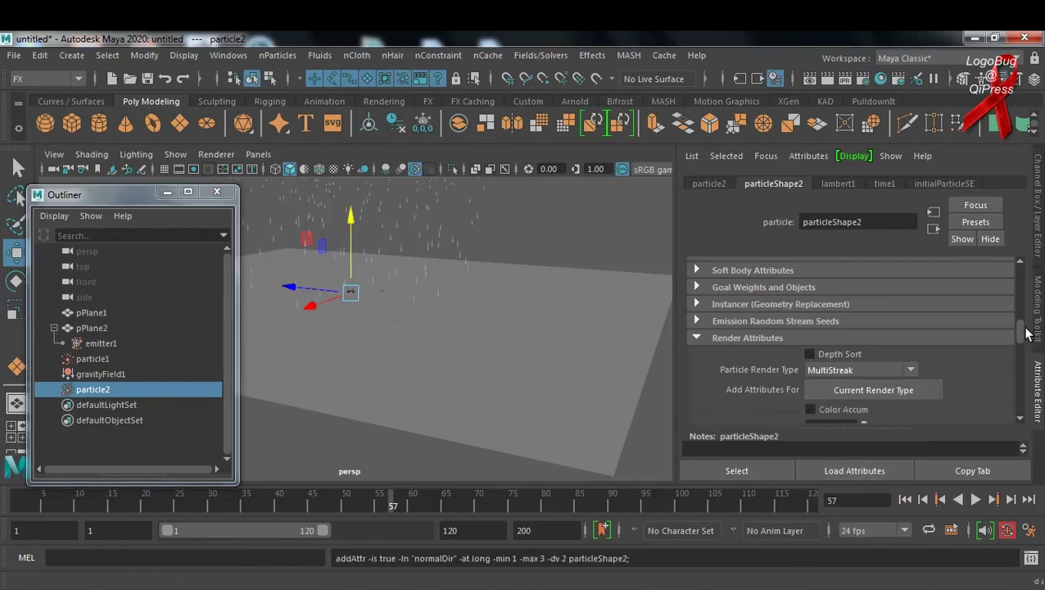
scroll(1024, 331, down, 2)
Play the simulation from the first frame and stop it around frame 58 to check the particles emitted on collision
click(907, 500)
click(975, 500)
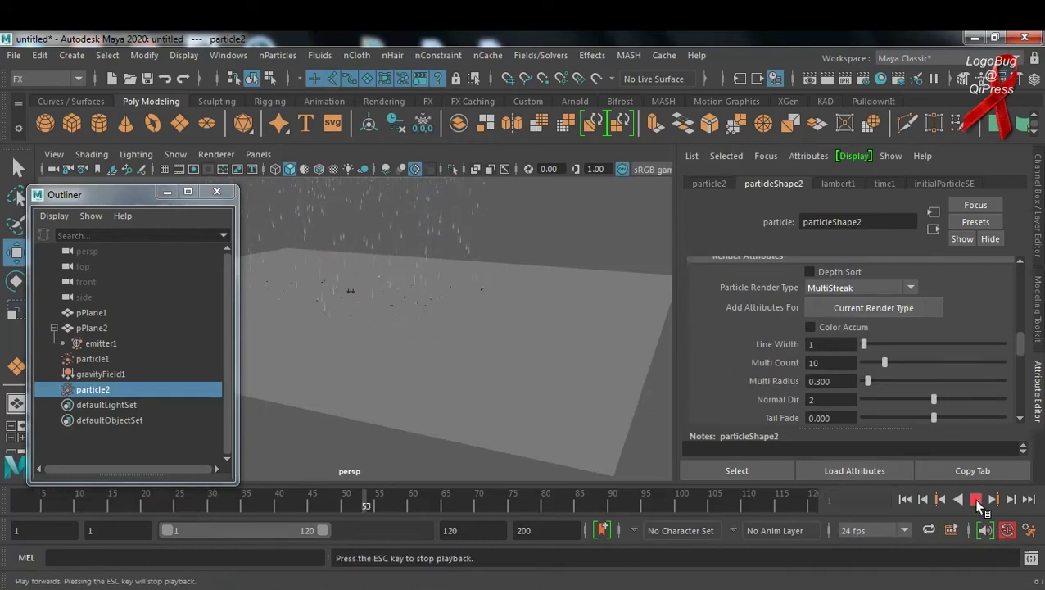
click(976, 499)
Set particleShape2's Tail Size to about -36.667 and Tail Fade to about -0.322 to shape the splashes on the ground plane
alt+right_drag(393, 315, 598, 350)
alt+drag(510, 325, 471, 355)
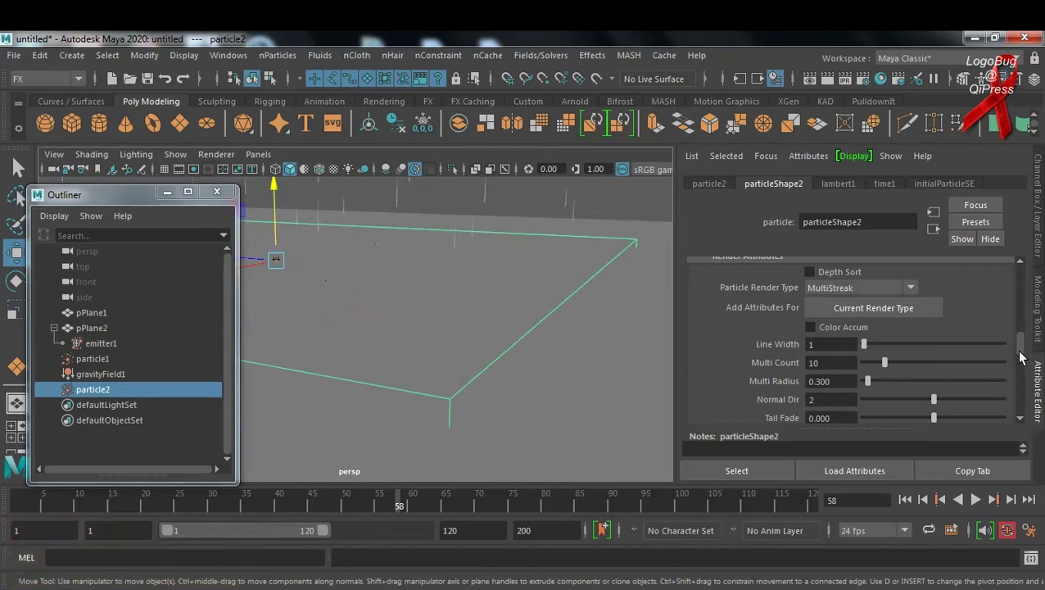
scroll(1022, 360, down, 2)
drag(933, 366, 907, 366)
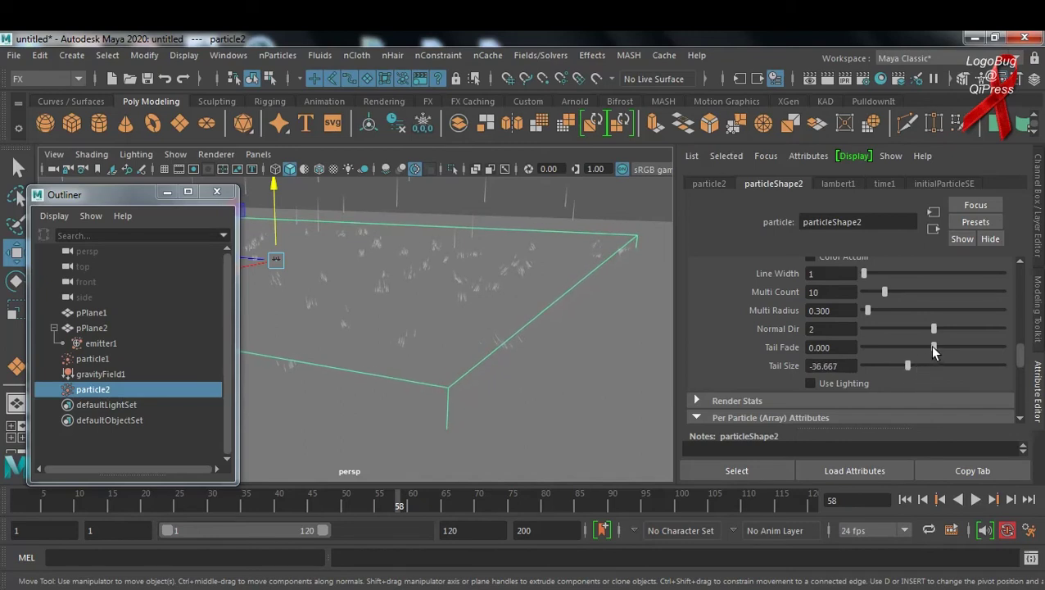
drag(933, 346, 909, 356)
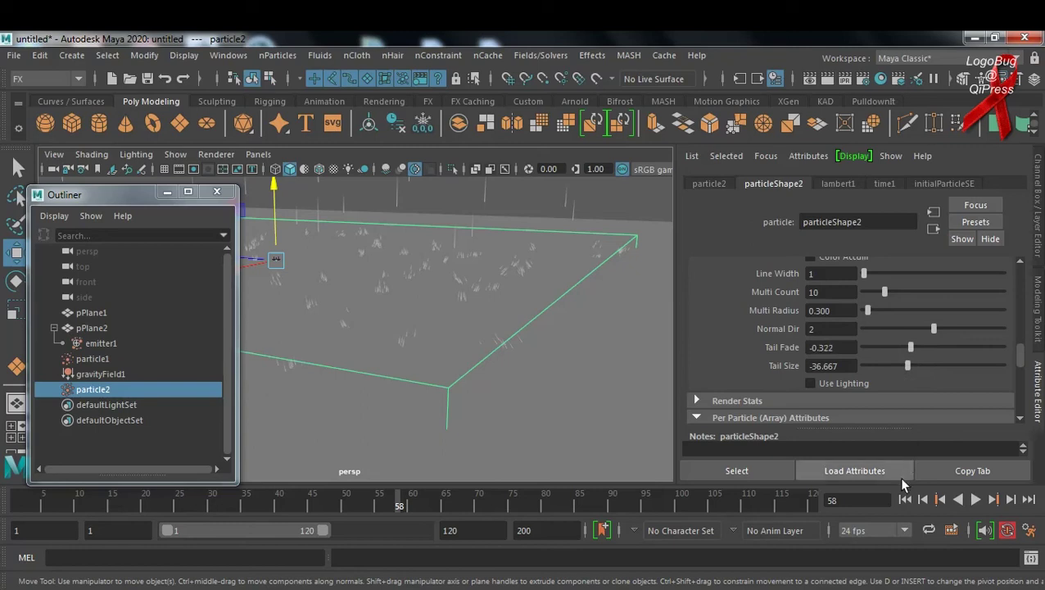
Play the simulation from the first frame and stop it to check how the splash streaks build up on the ground plane
click(904, 500)
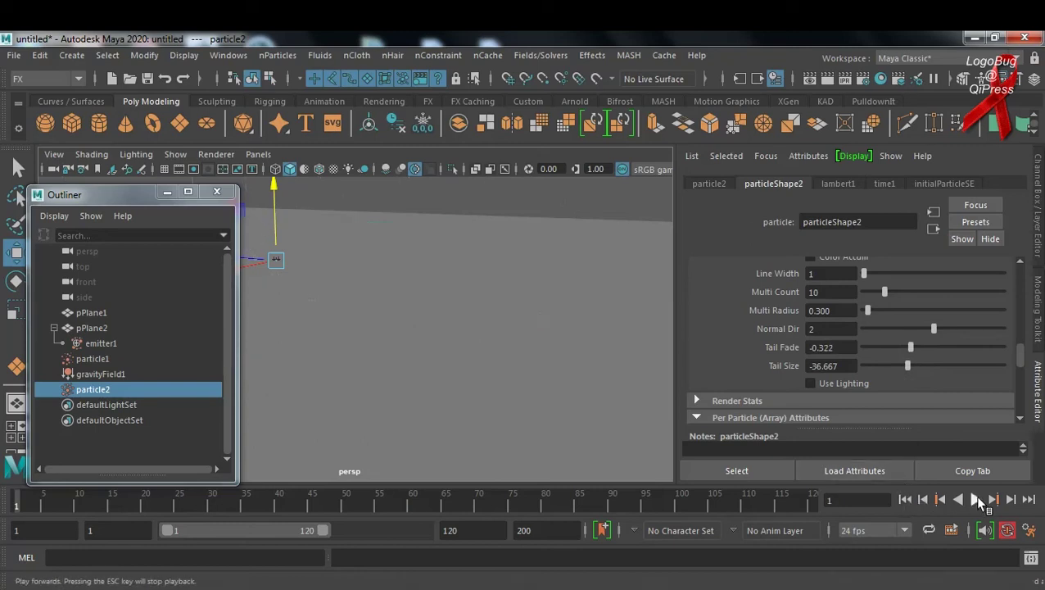
click(975, 499)
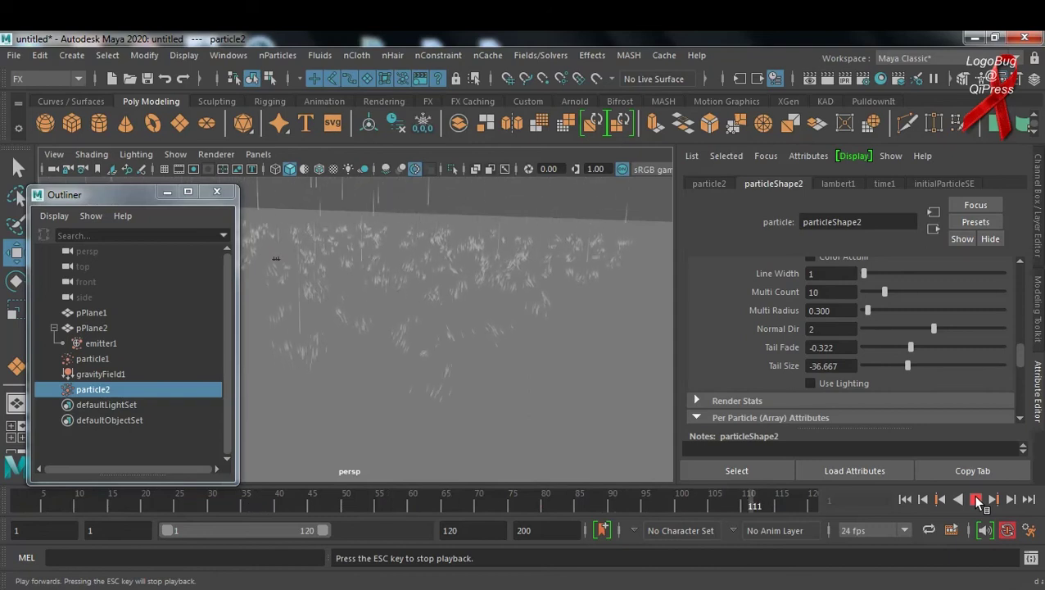
click(976, 499)
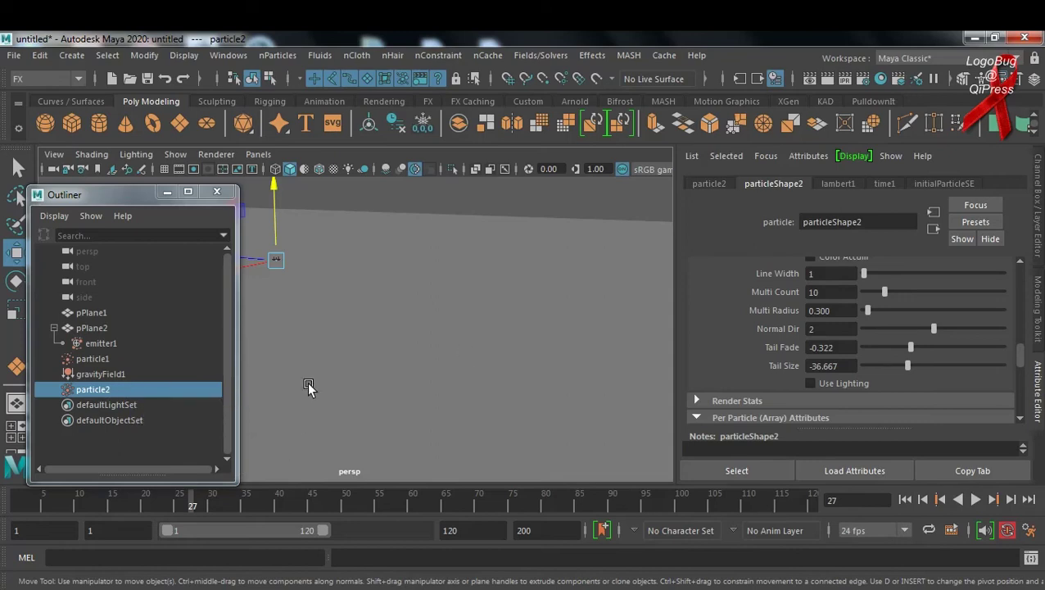
Set particleShape2's Lifespan Mode to Constant and play the simulation to check the splashes
drag(1022, 355, 1022, 319)
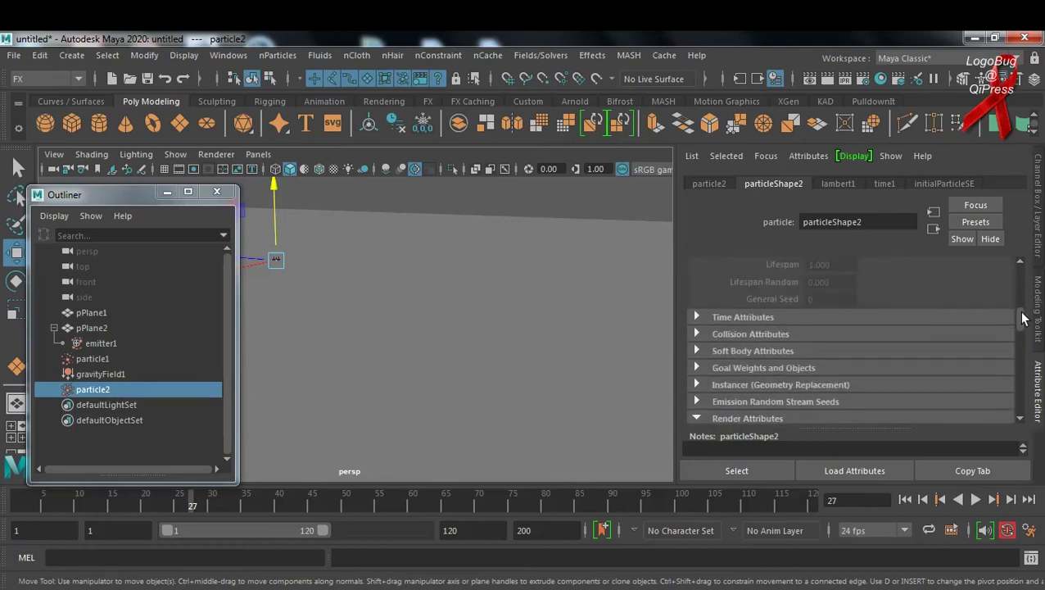
scroll(997, 318, up, 2)
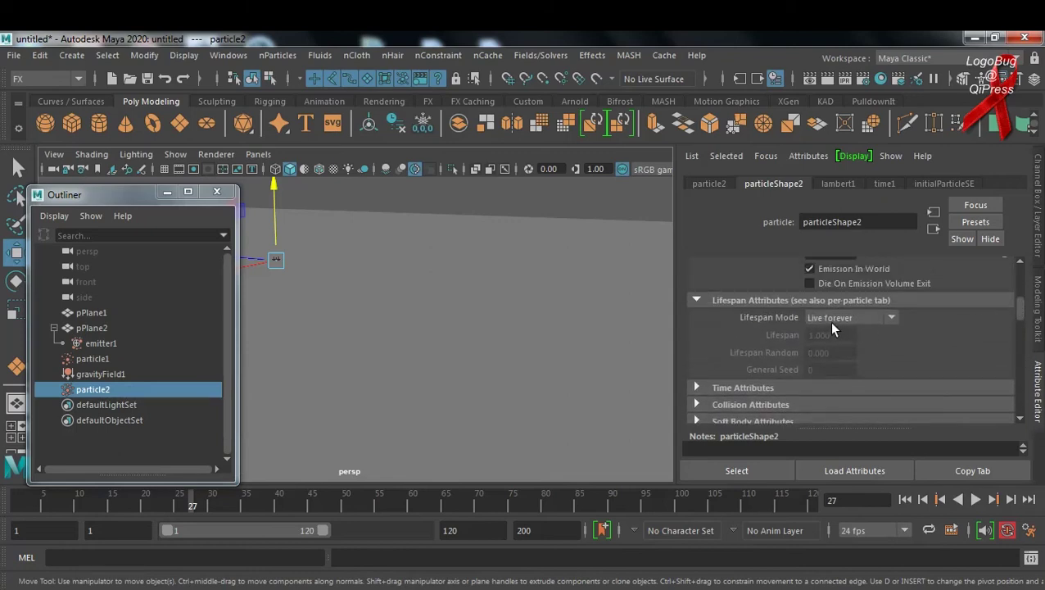
click(841, 318)
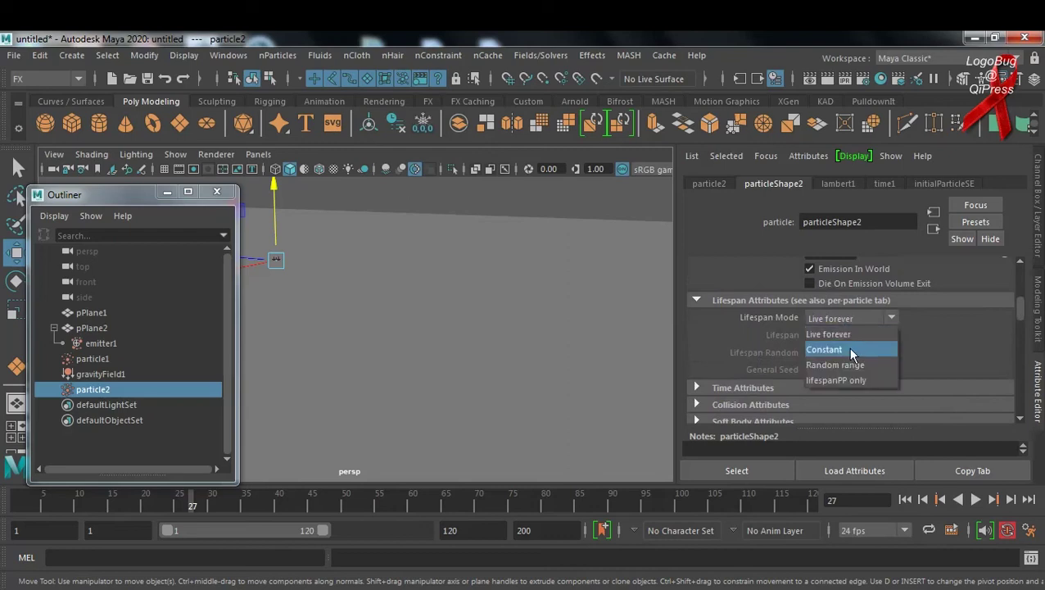
click(847, 348)
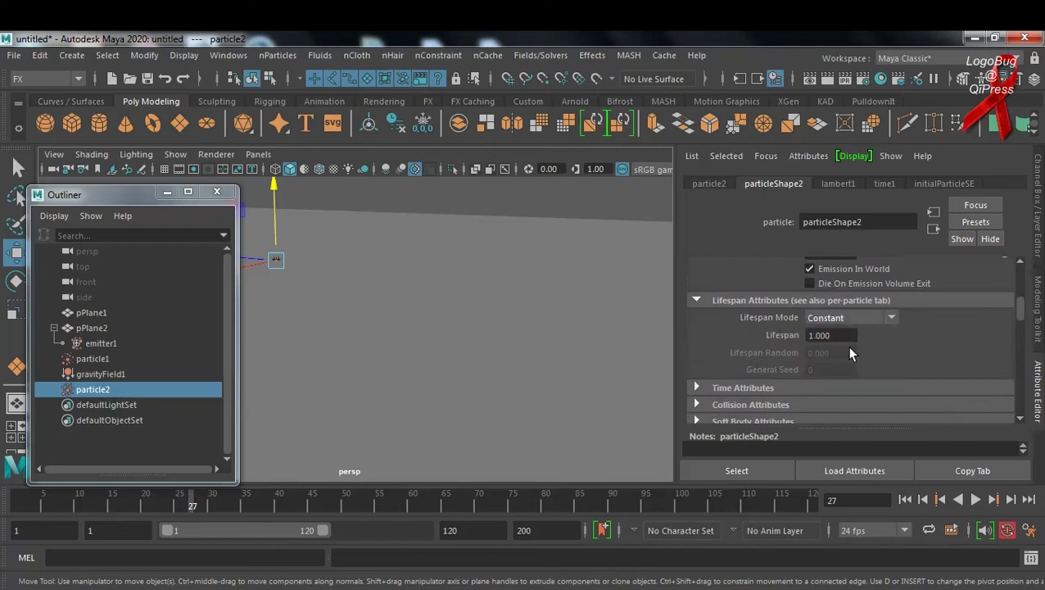
click(975, 499)
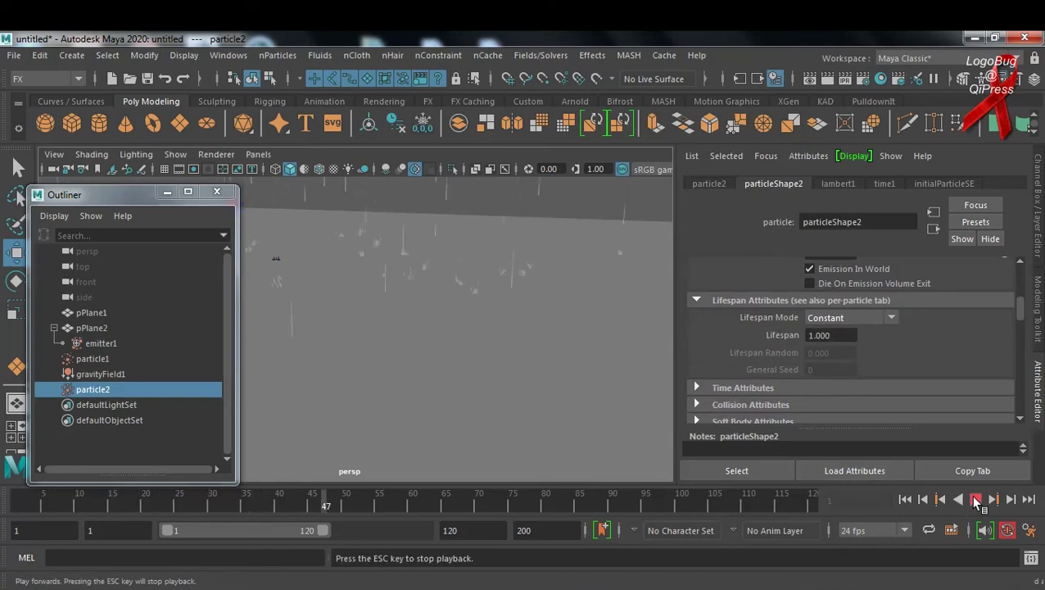
click(975, 499)
Try a Lifespan of 0.1 for particleShape2 and replay the simulation from the first frame up to about frame 77
double_click(850, 336)
text(0.1)
key(Return)
key(Return)
click(905, 499)
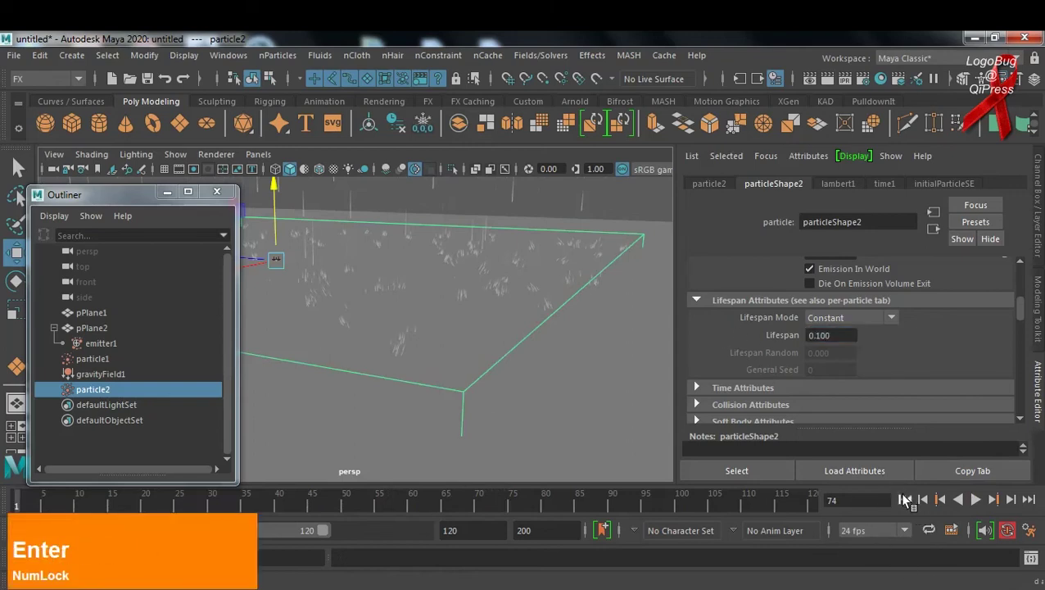
click(976, 499)
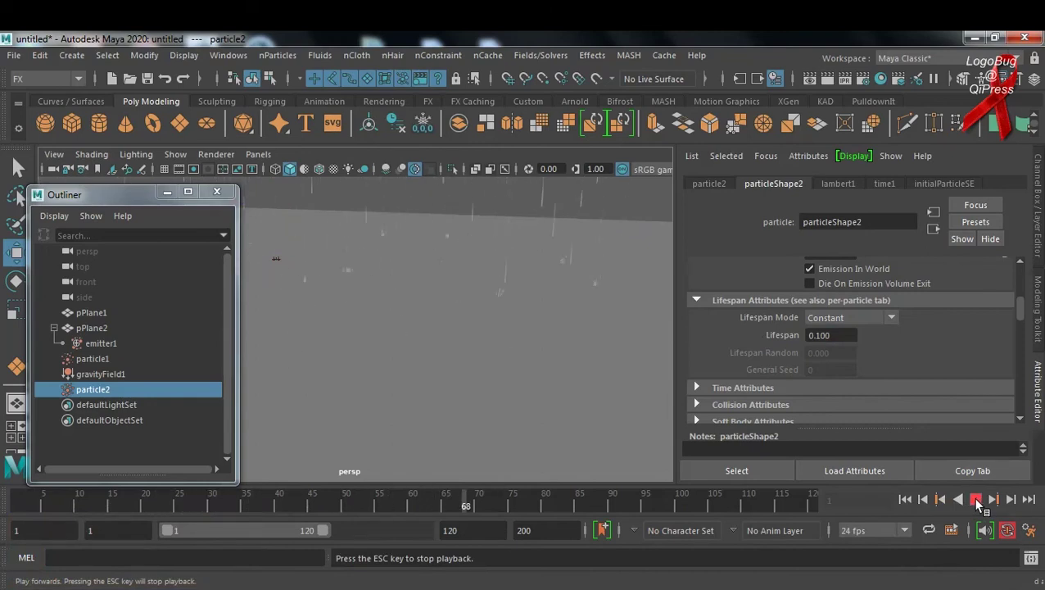
click(977, 501)
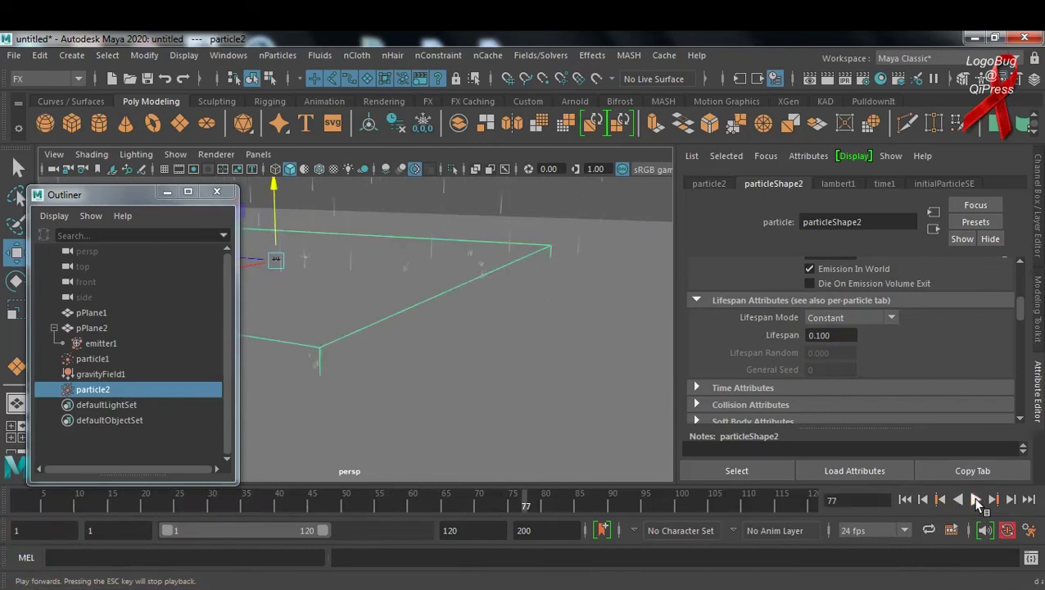
Set particleShape2's Lifespan to 0.2
click(844, 335)
text(0.2)
key(KP_Enter)
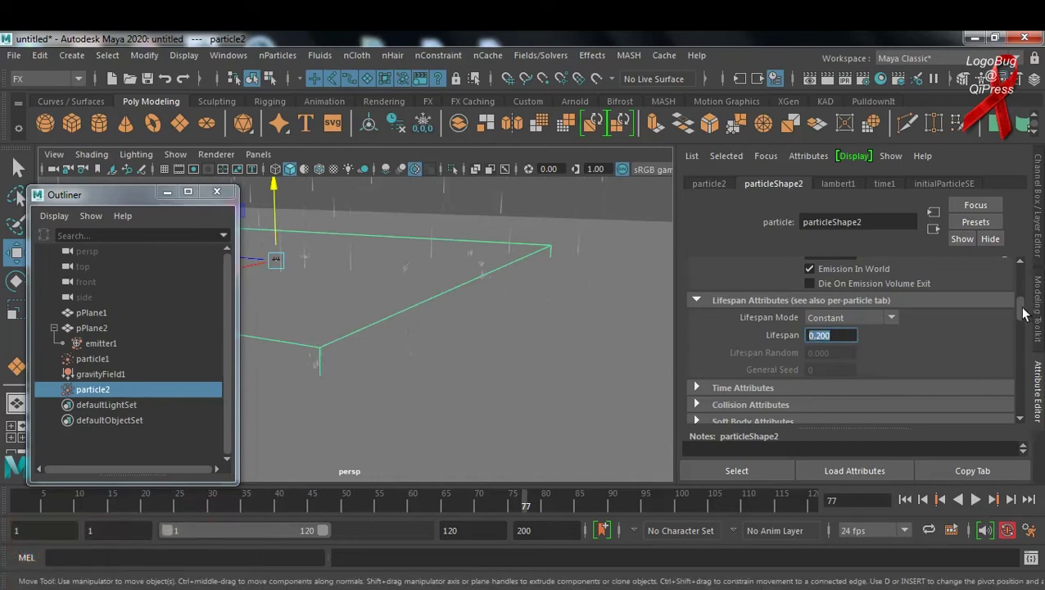
Try disabling Is Dynamic on particleShape2 and play the simulation from the first frame up to about frame 99
drag(1022, 314, 1023, 283)
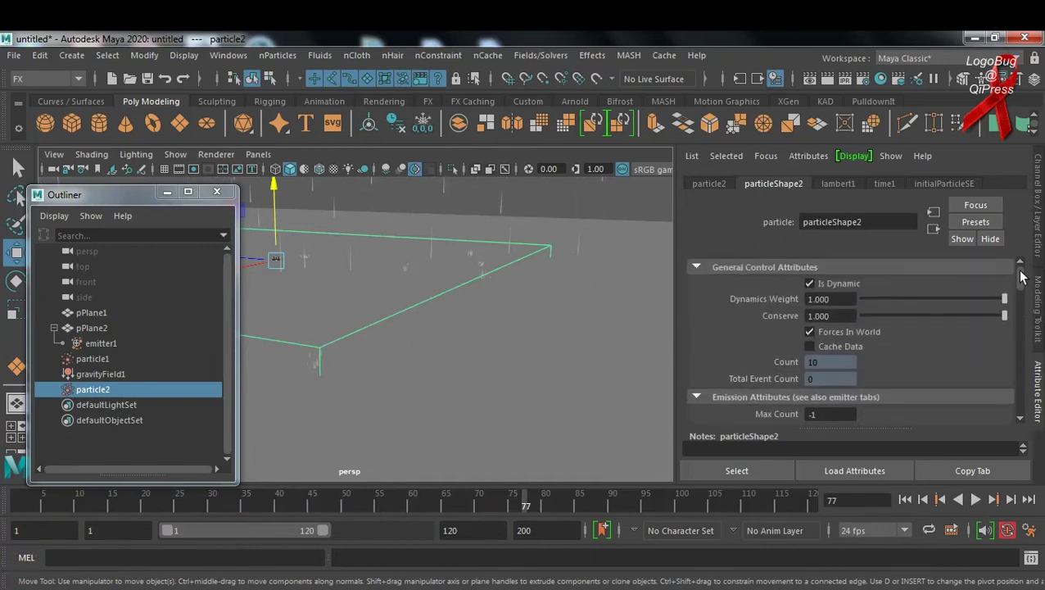
click(810, 284)
click(907, 499)
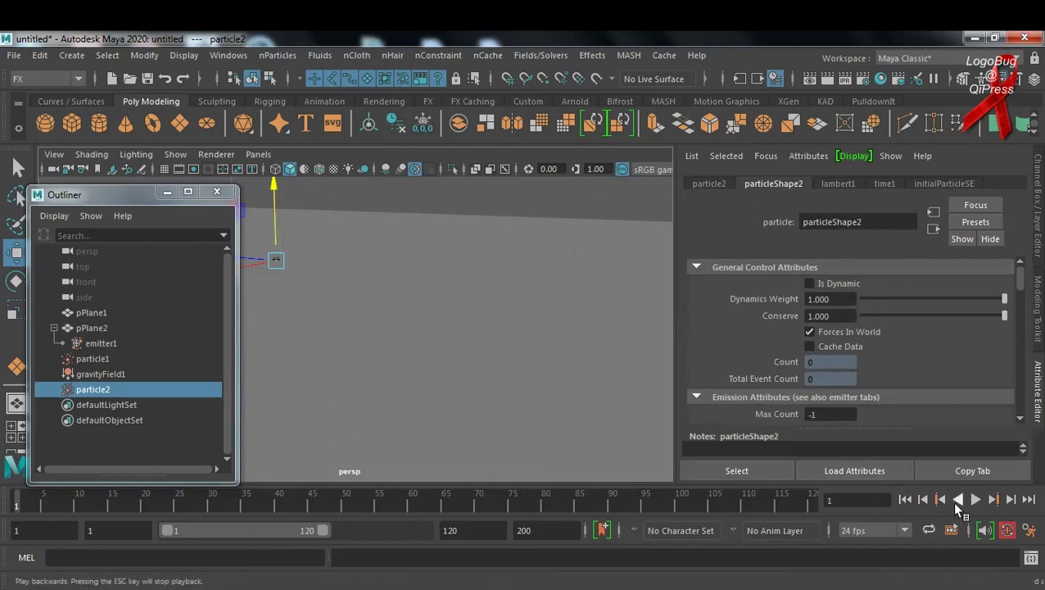
click(974, 500)
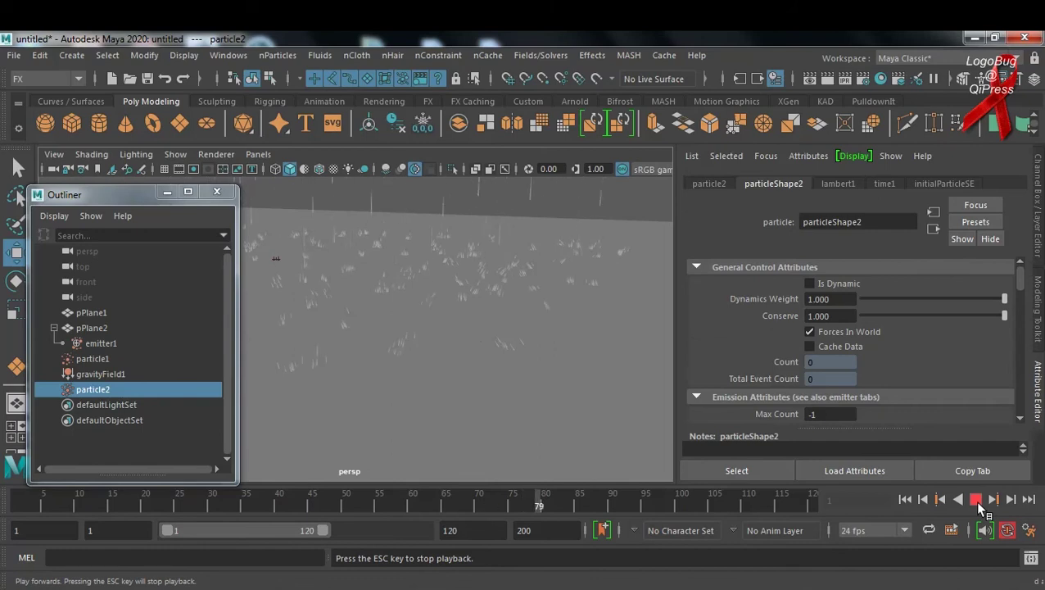
click(976, 499)
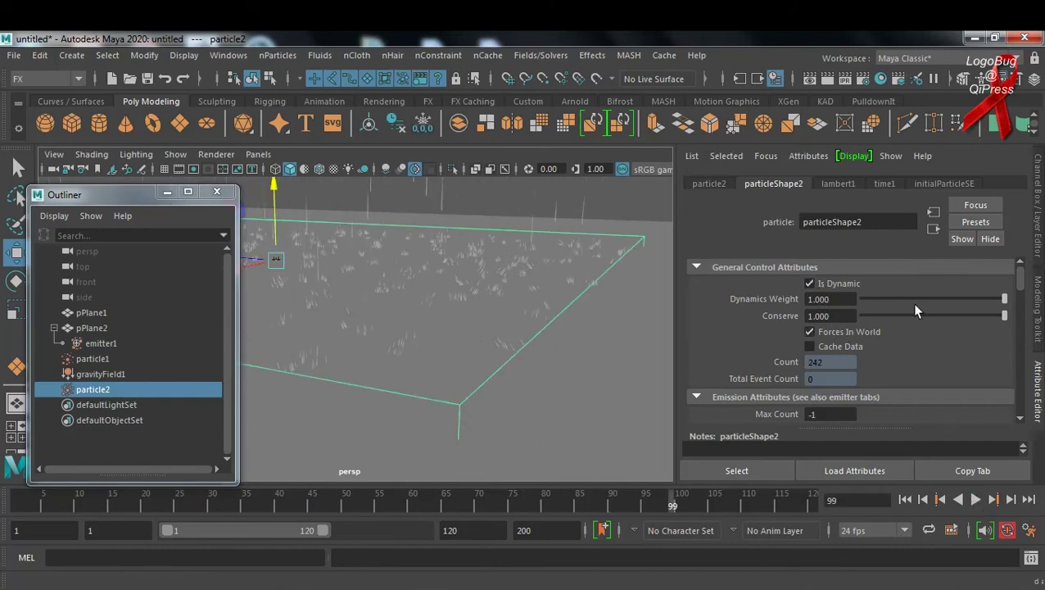
Replay the simulation from the first frame with Is Dynamic enabled, stopping near frame 119, to check how long the splashes last
click(905, 499)
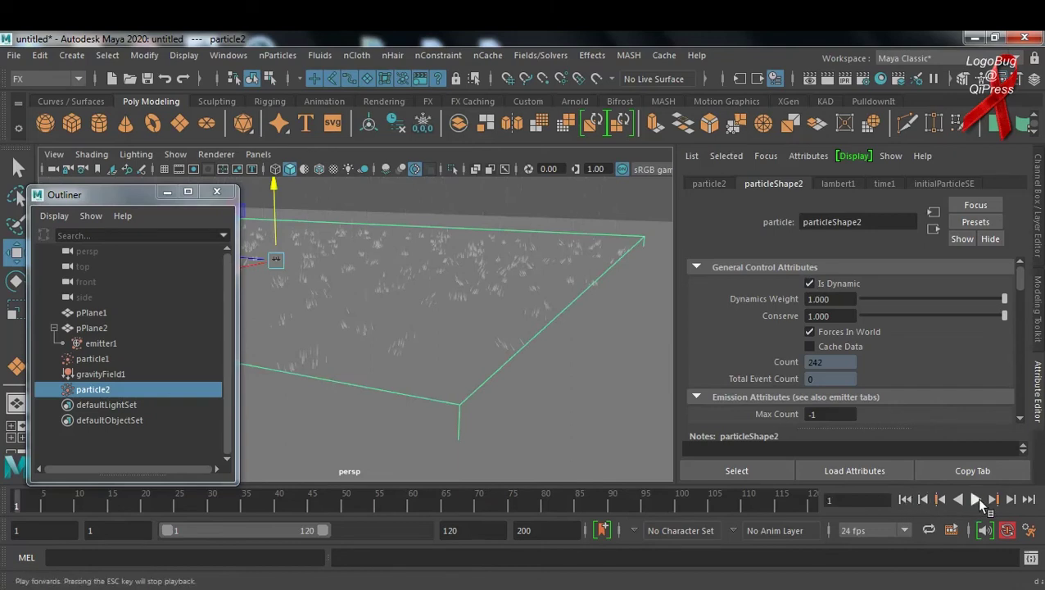
click(976, 498)
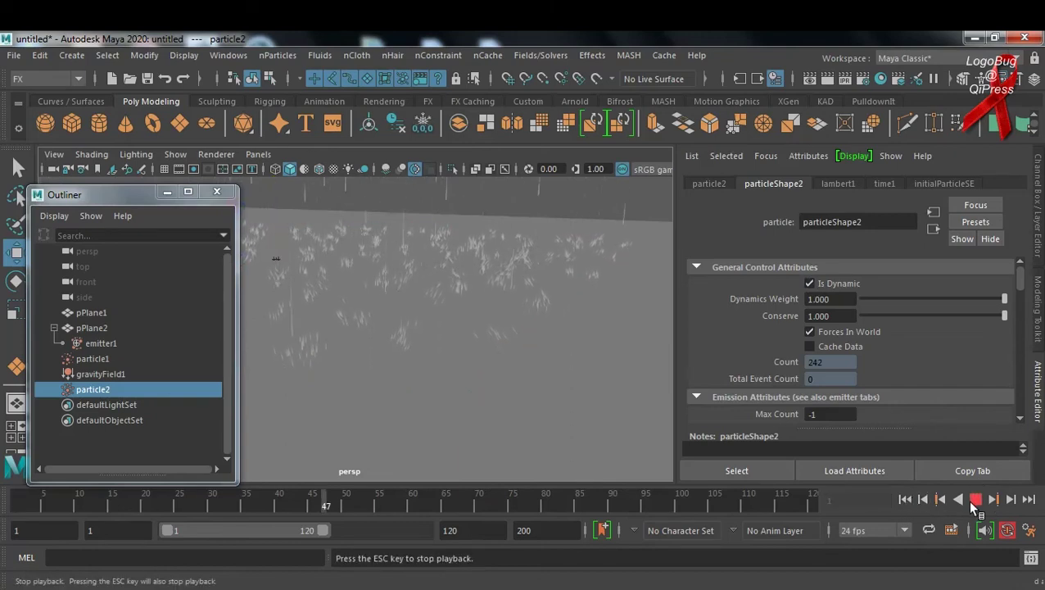
click(973, 499)
click(905, 499)
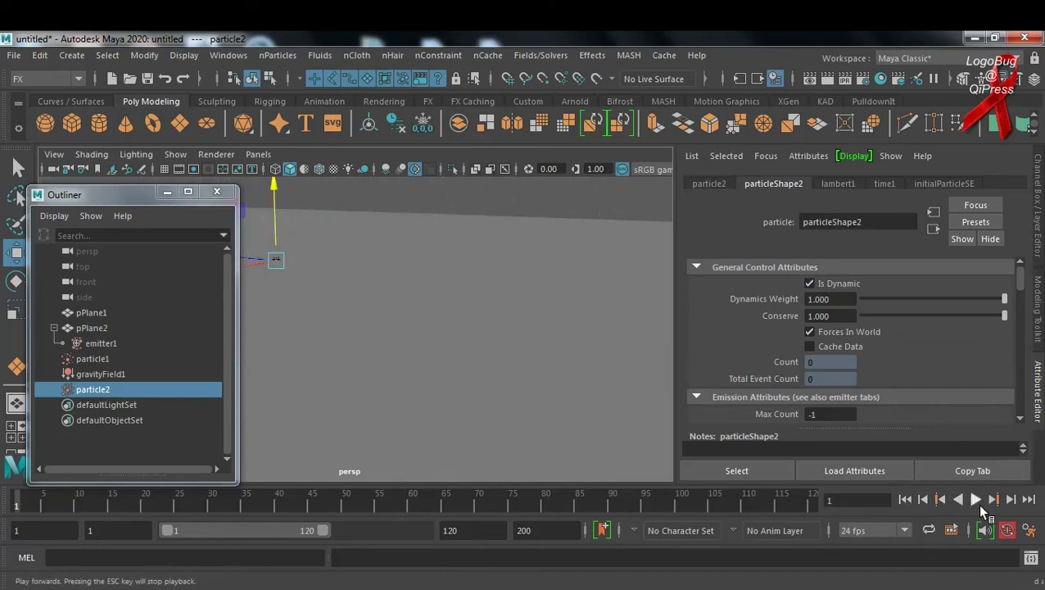
click(977, 500)
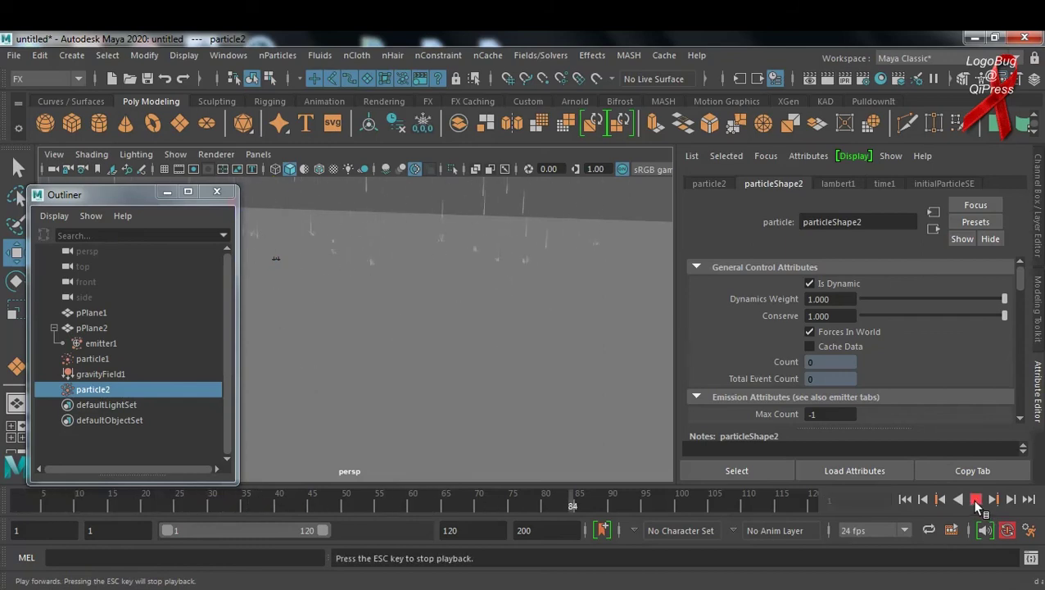
click(976, 500)
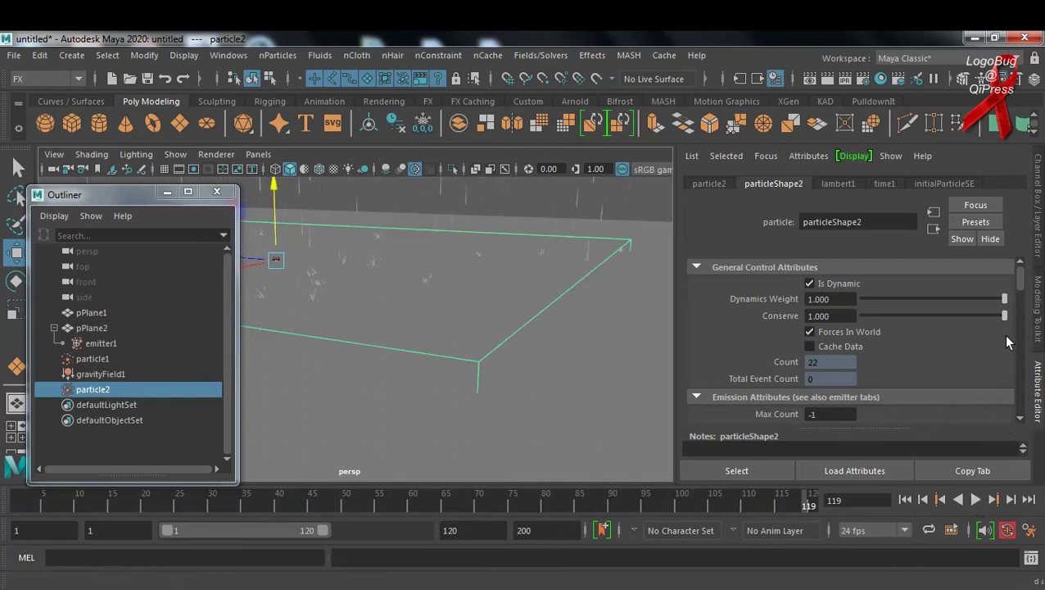
Set particleShape2's Multi Count to 23, Multi Radius to about 0.889 and Tail Size to about -35.556
drag(1029, 278, 1023, 345)
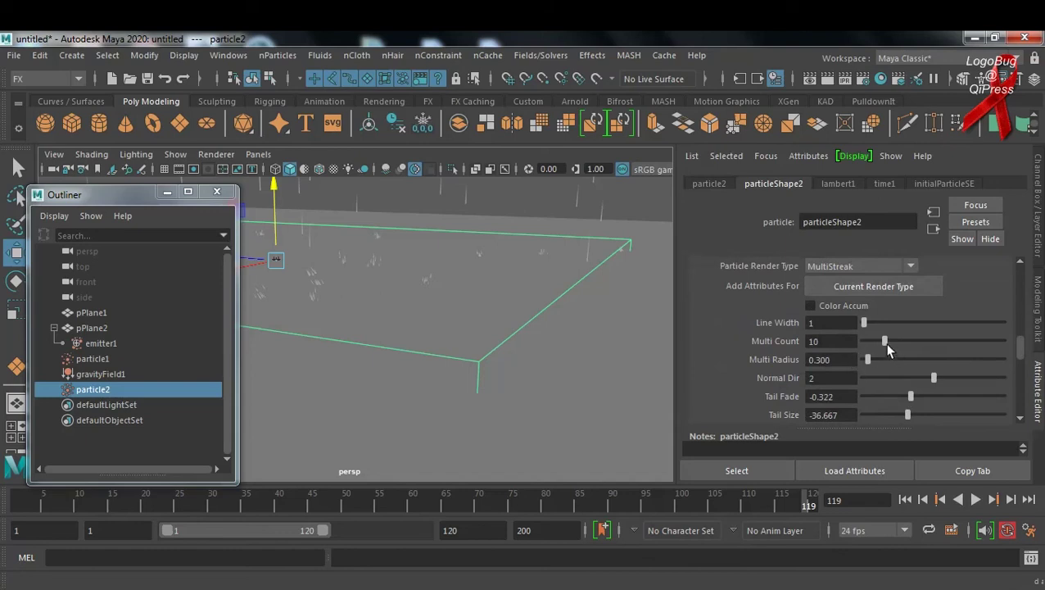
mouse_move(887, 342)
mouse_down()
mouse_move(915, 342)
mouse_move(874, 361)
mouse_up()
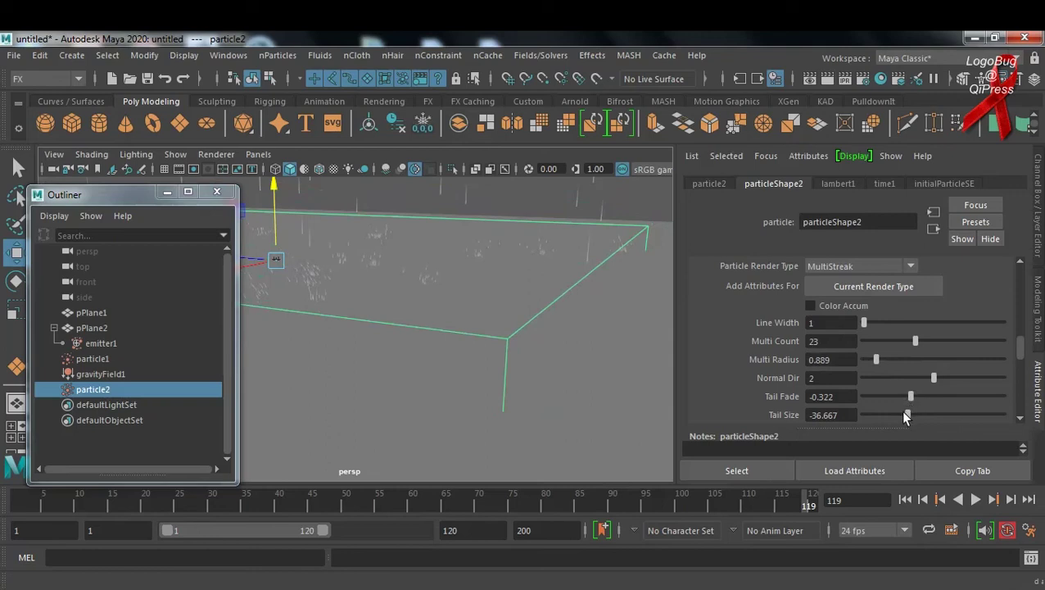
mouse_move(914, 415)
mouse_down()
mouse_move(929, 413)
mouse_move(907, 418)
mouse_up()
Play the simulation from the first frame to about frame 66, viewing both the falling rain and the splashes on the ground
click(906, 499)
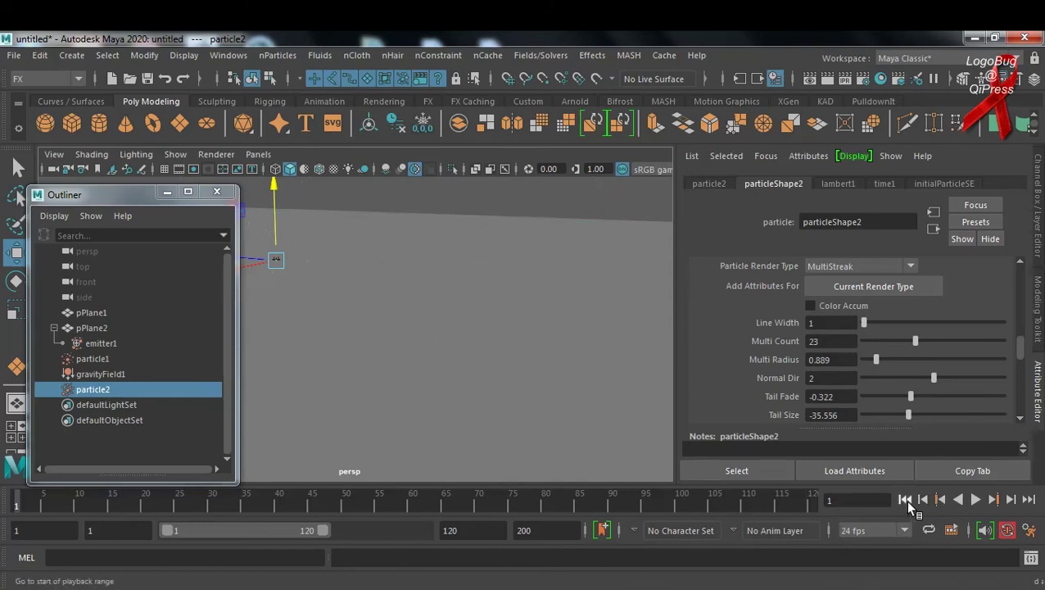
alt+drag(319, 275, 527, 350)
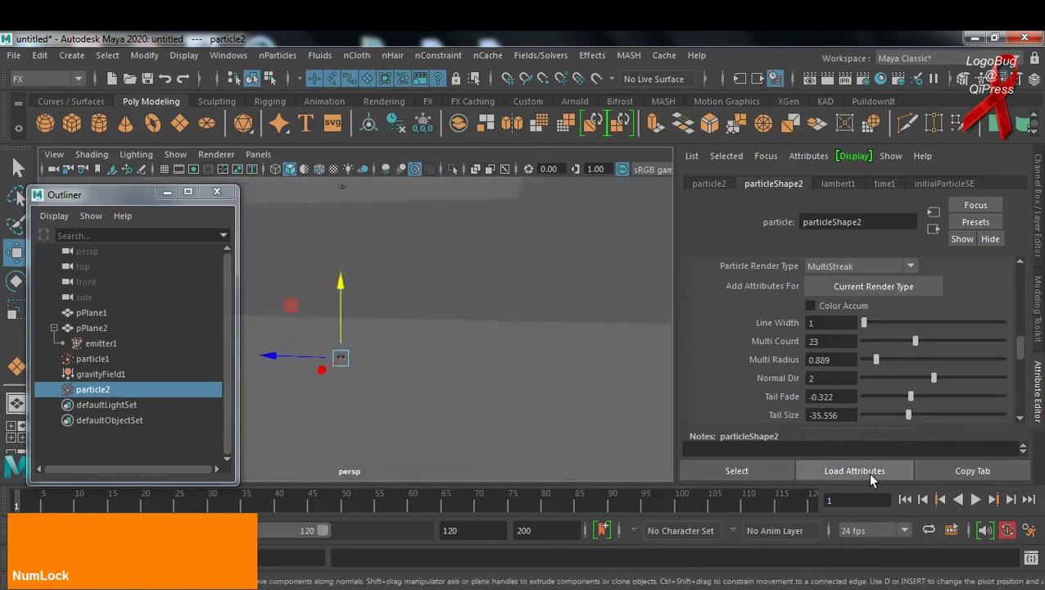
click(975, 498)
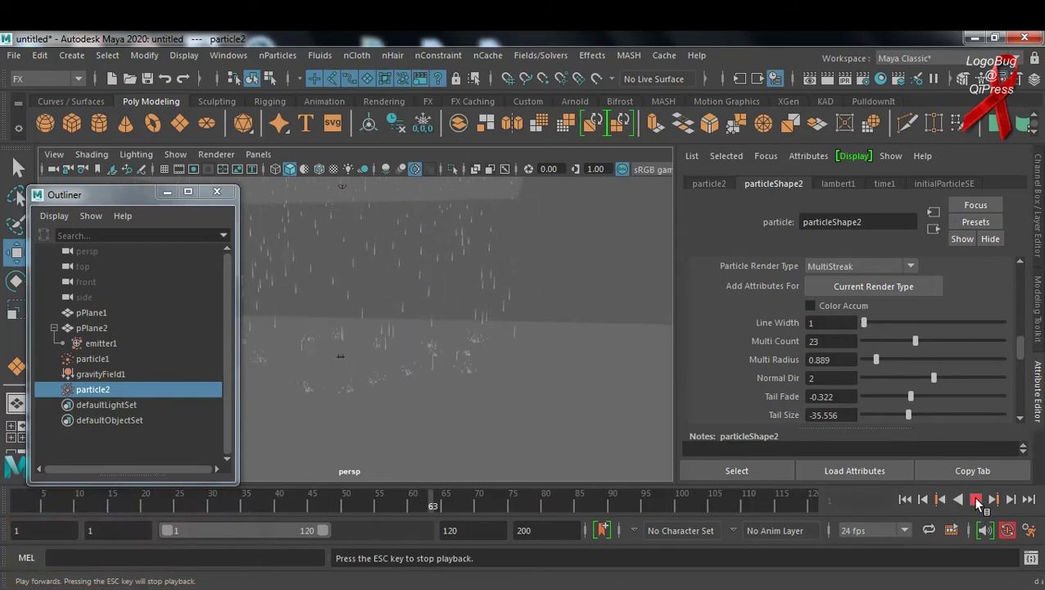
click(977, 500)
Set emitter1's basic emission Speed to 0 and replay the simulation from the first frame
drag(1022, 348, 1022, 332)
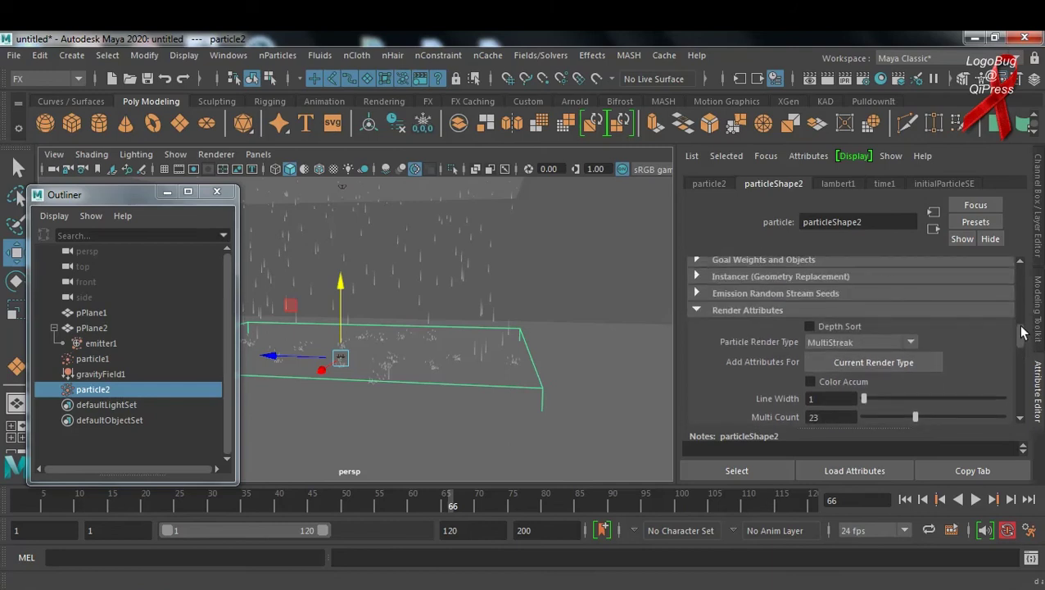
drag(1021, 332, 1025, 300)
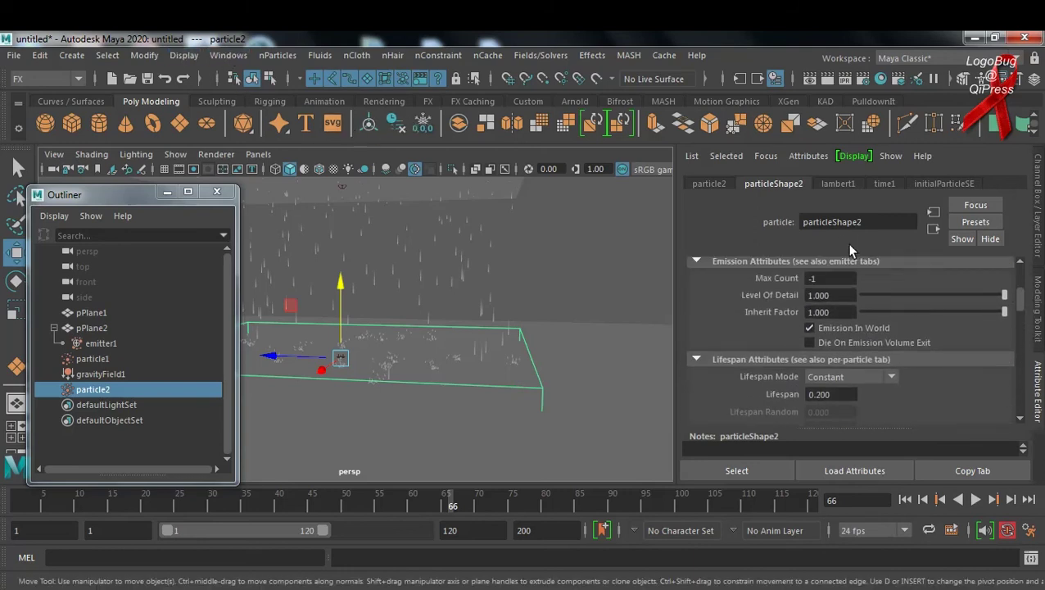
click(113, 342)
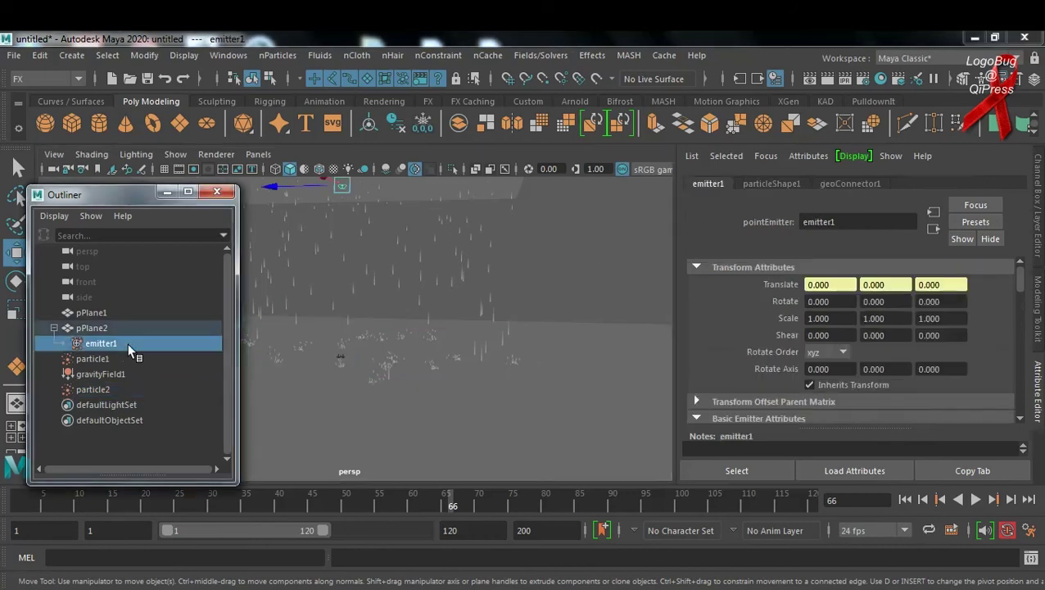
scroll(1016, 323, down, 5)
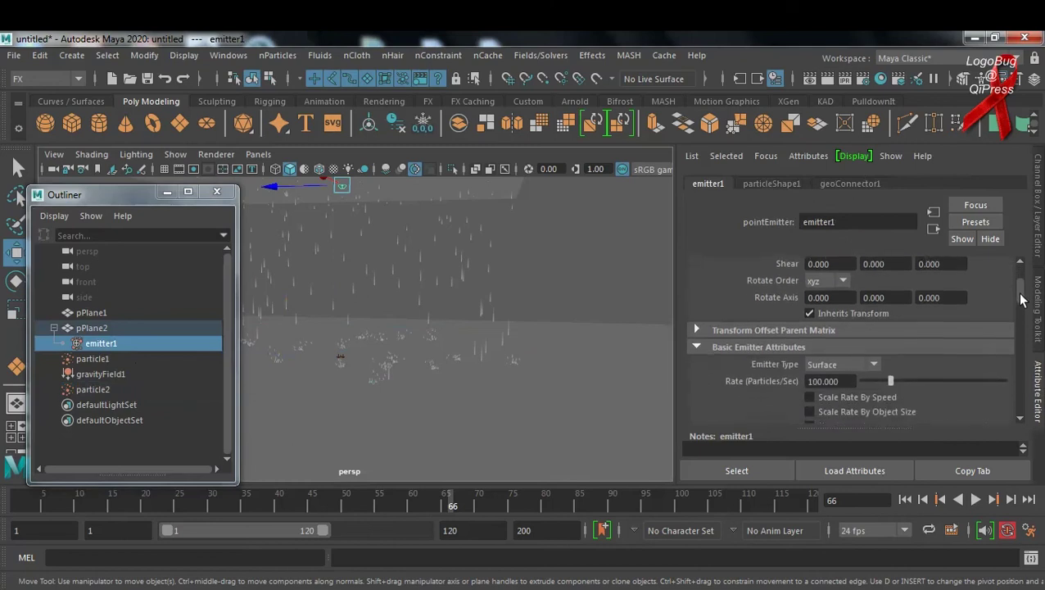
scroll(1024, 330, down, 4)
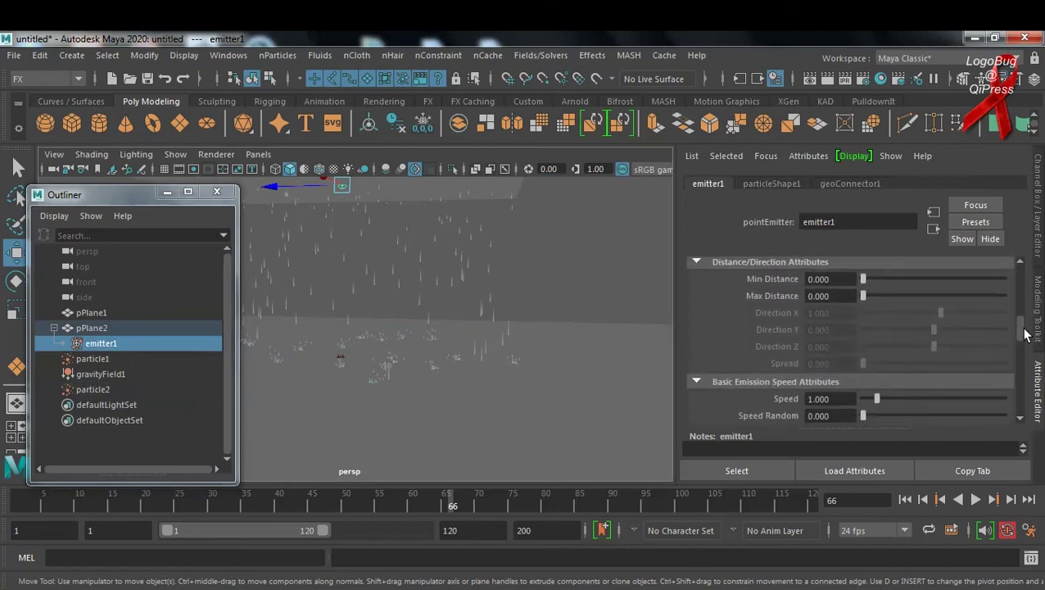
scroll(1024, 340, down, 2)
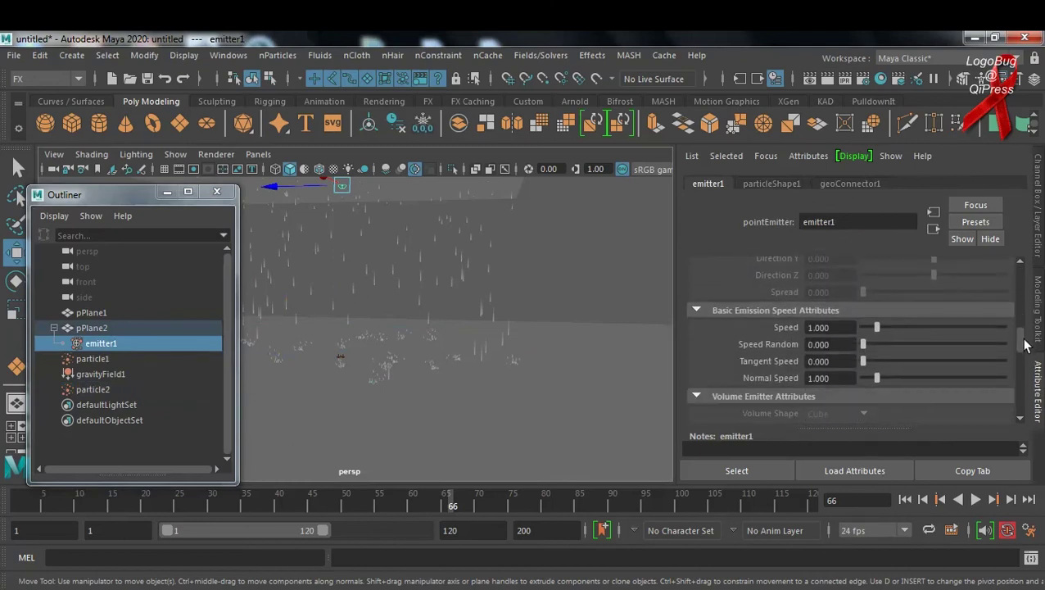
click(836, 328)
text(0)
key(KP_Enter)
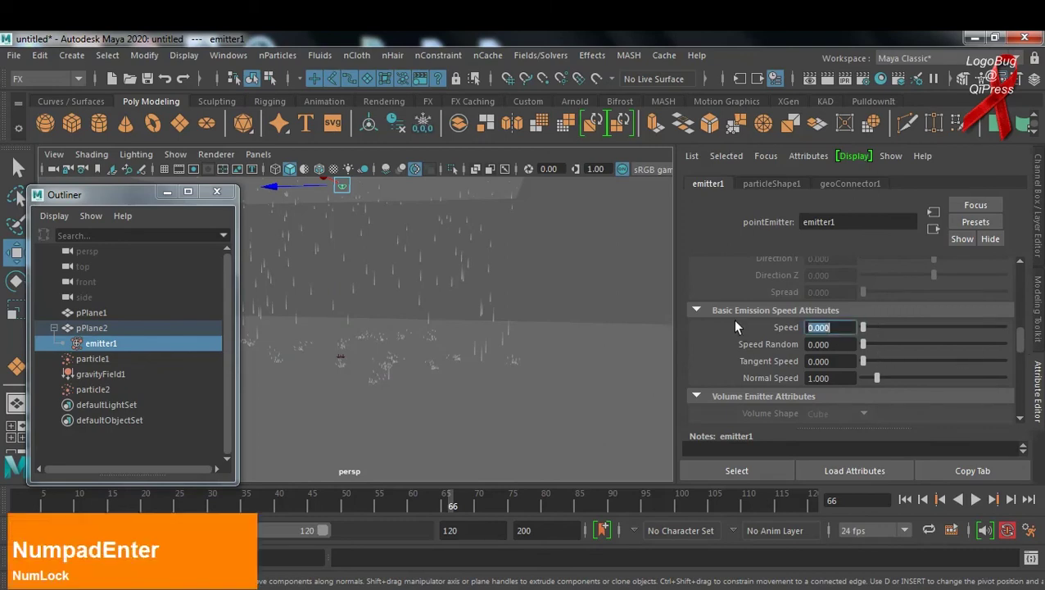
key(Return)
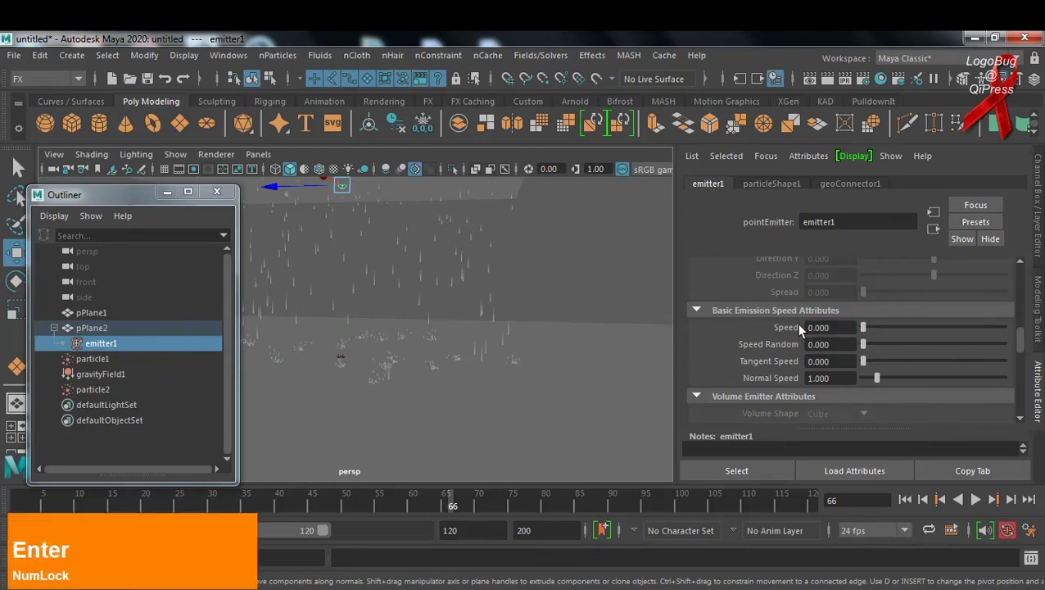
click(905, 500)
click(976, 499)
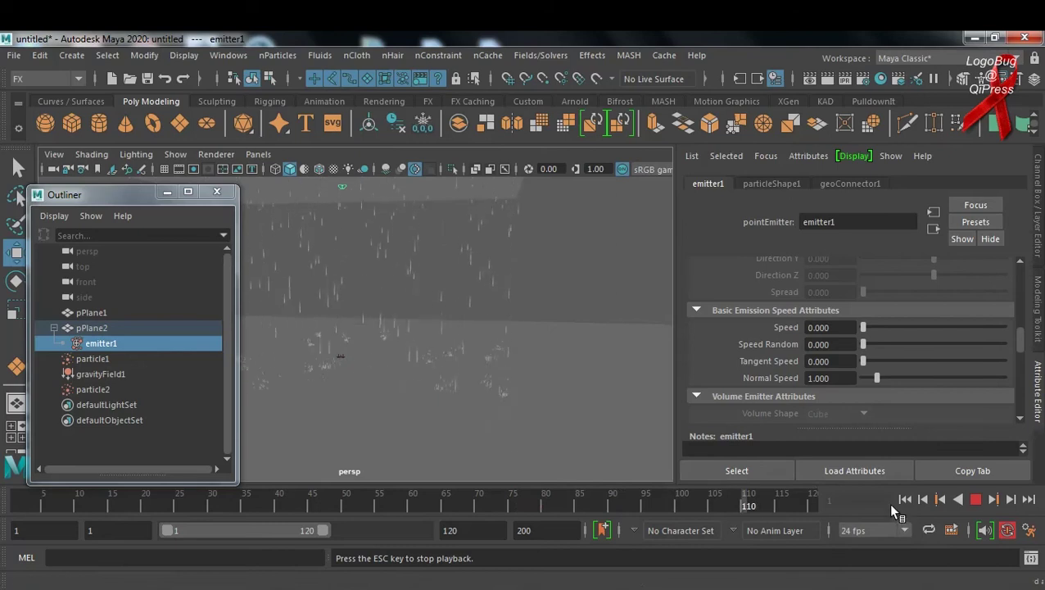
Stop playback and set particleShape2's Lifespan Mode to Random range
click(976, 500)
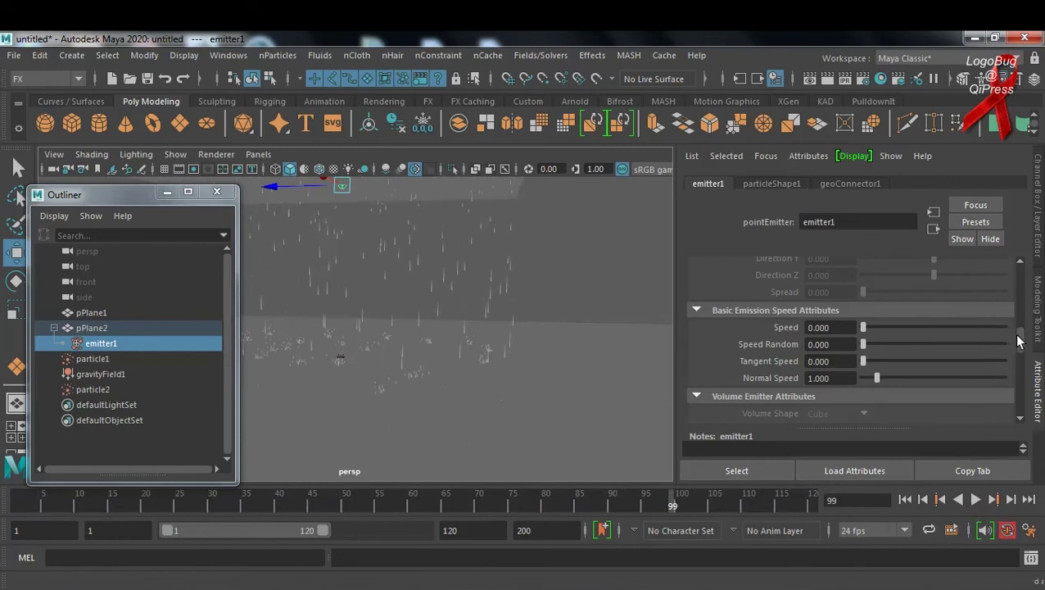
drag(1019, 343, 1020, 279)
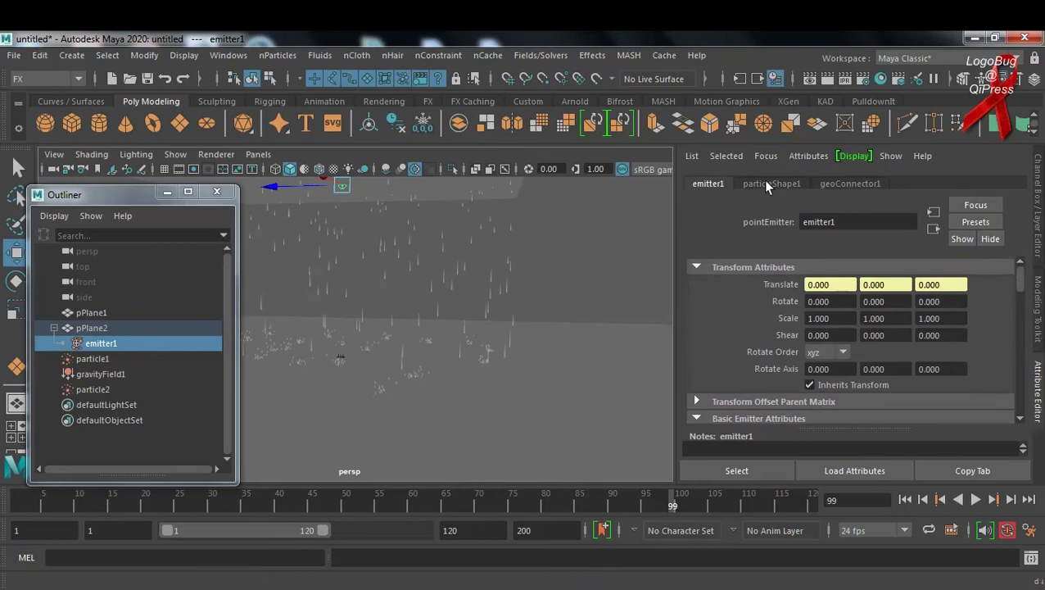
click(92, 389)
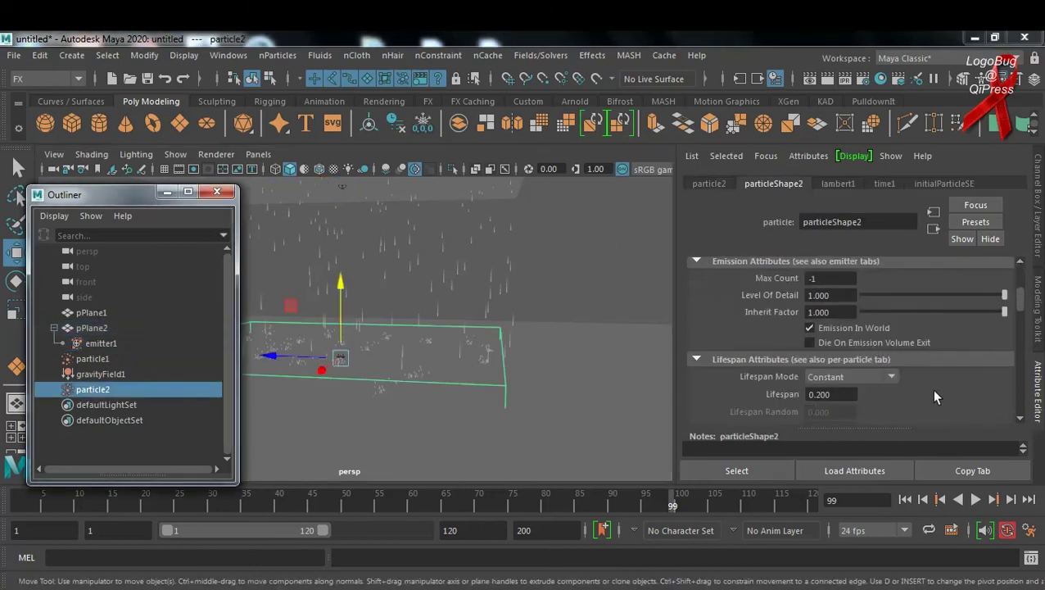
click(840, 396)
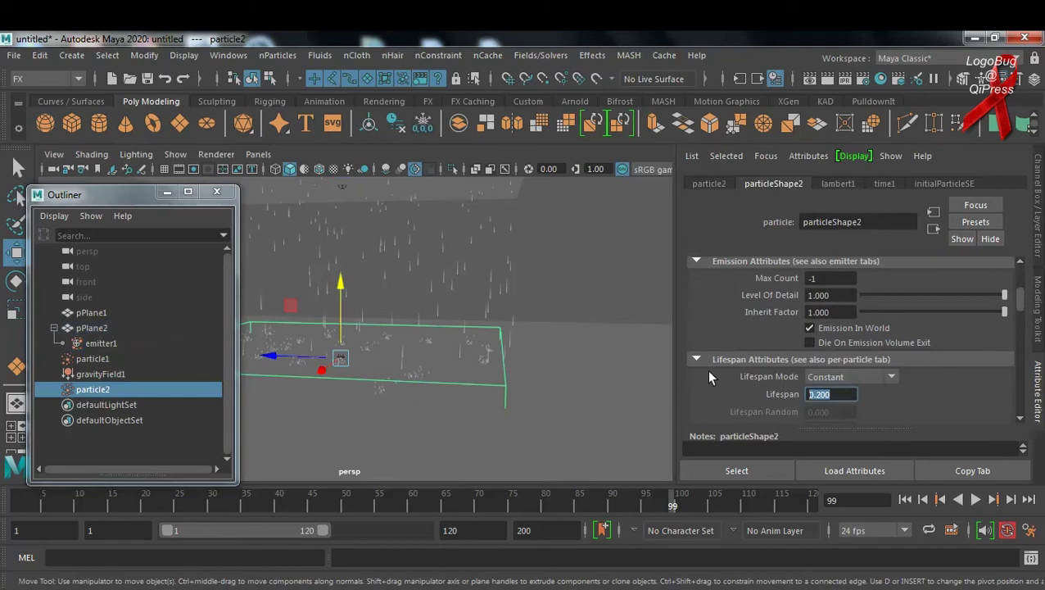
click(846, 377)
click(849, 424)
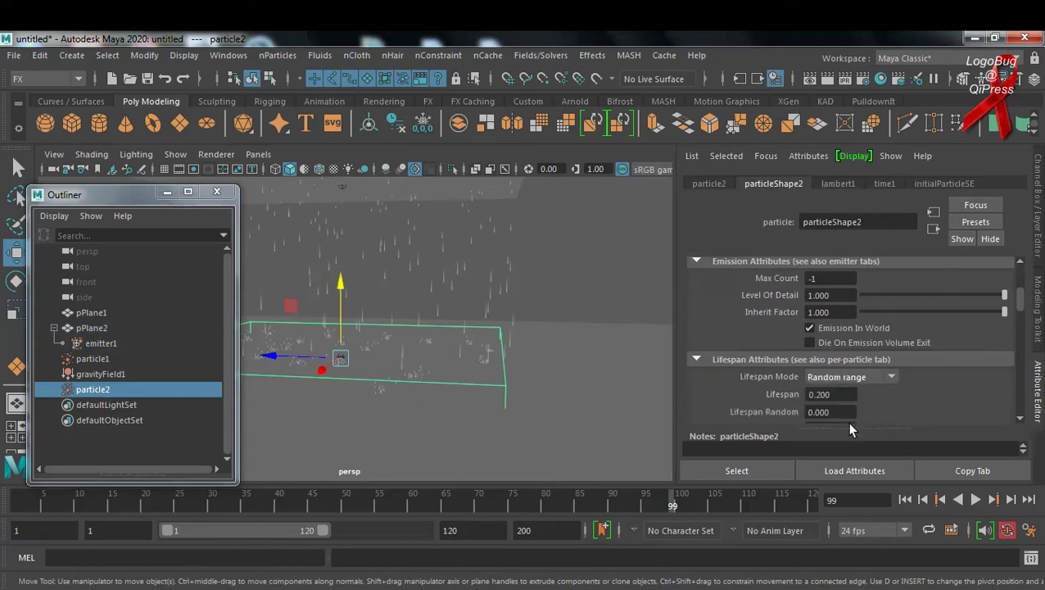
Set particleShape2's Lifespan to 0.4 and Lifespan Random to 0.3, and replay the simulation from the first frame
click(841, 395)
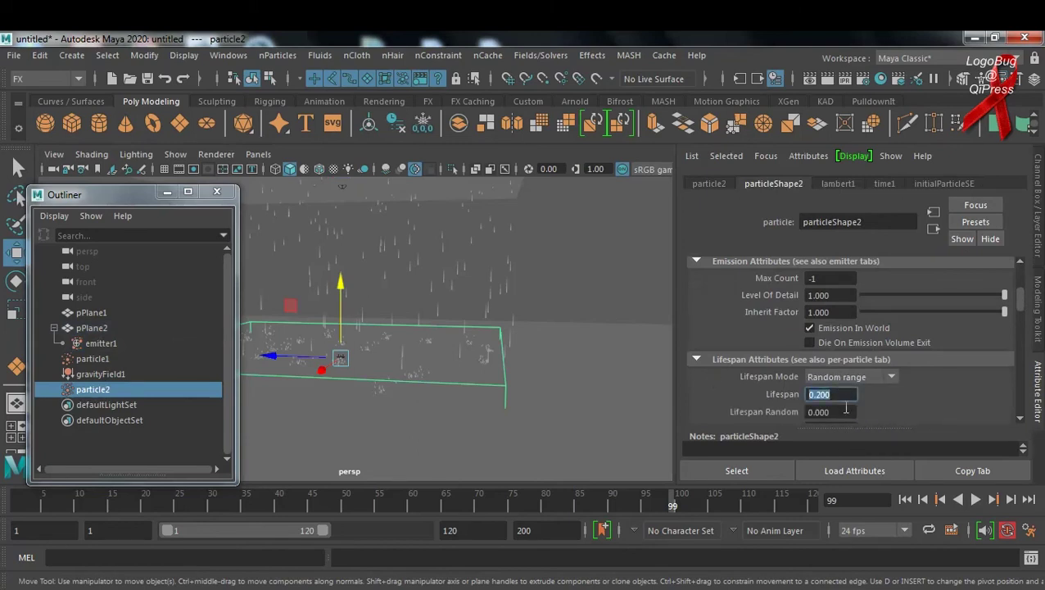
text(.)
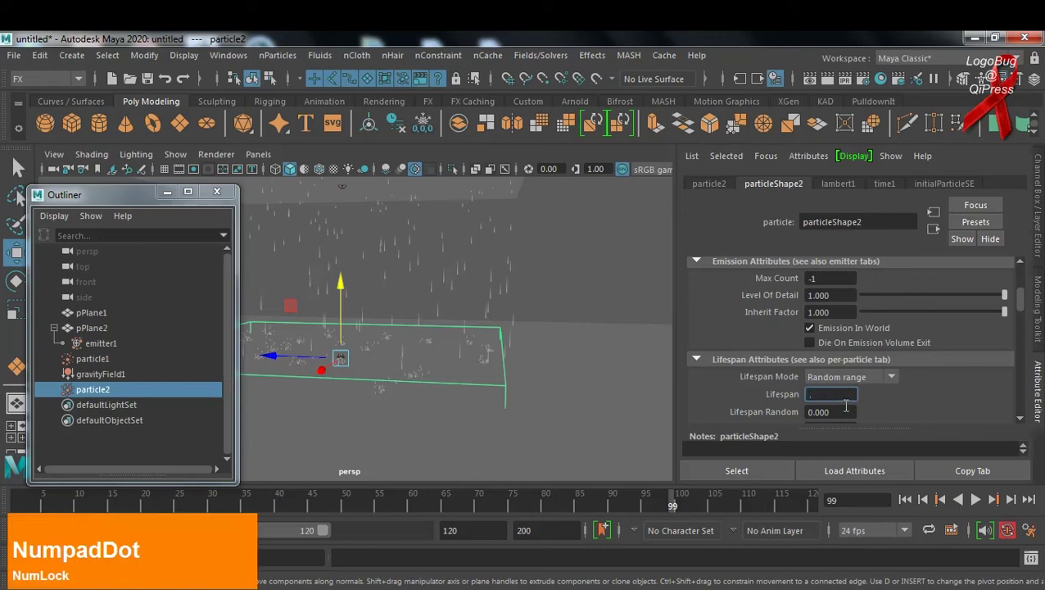
text(4)
key(Return)
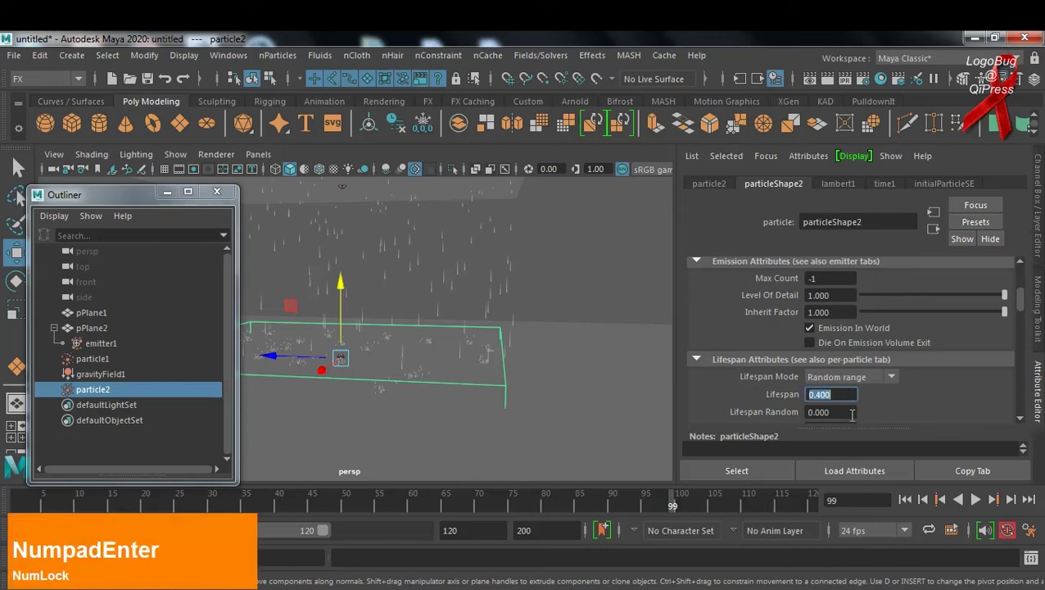
click(852, 412)
text(.)
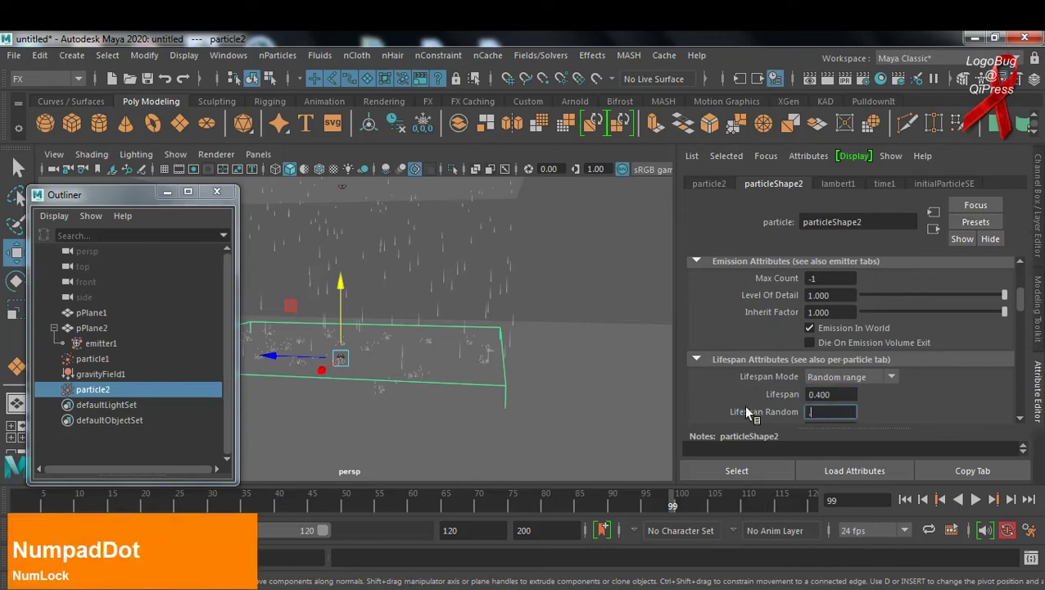
text(3)
key(Return)
click(906, 499)
click(975, 500)
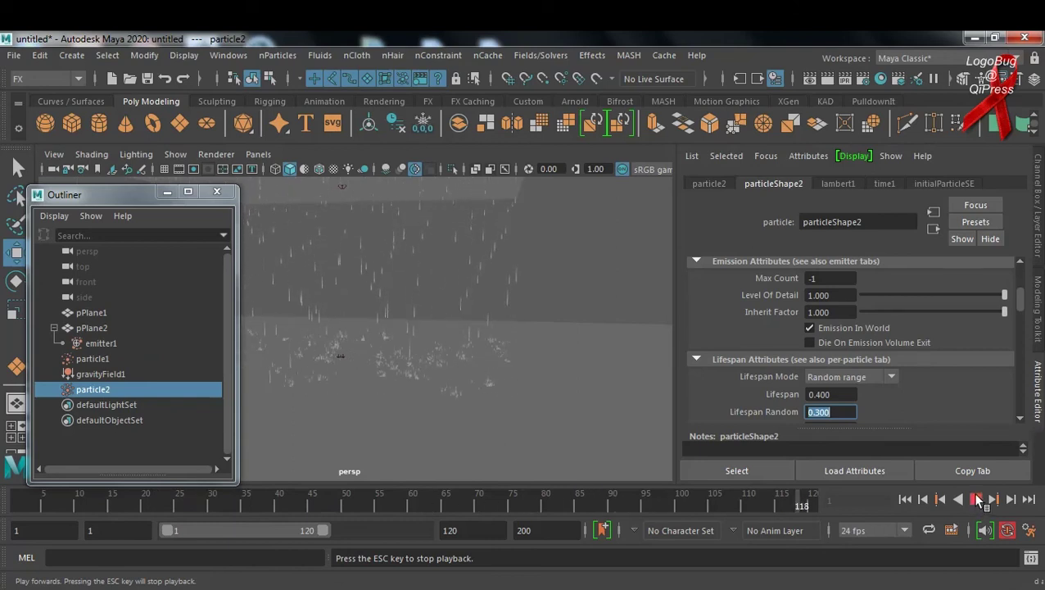
click(976, 499)
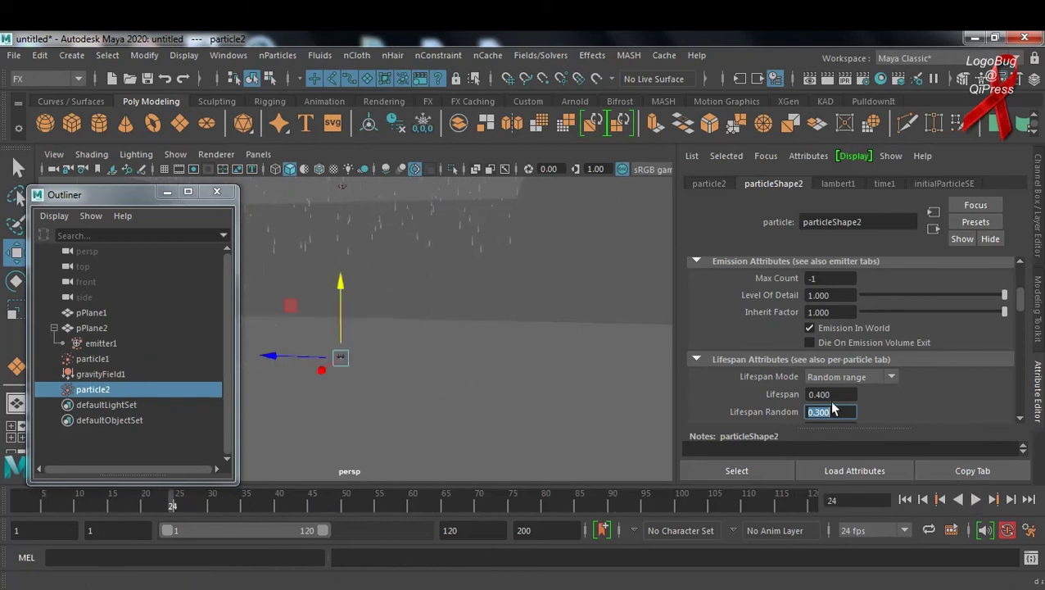
Set particleShape2's Lifespan to 1 and Lifespan Random to 0.5, and replay the simulation from the first frame
click(832, 394)
text(1)
key(KP_Enter)
key(KP_Enter)
text(.5)
key(KP_Enter)
click(905, 499)
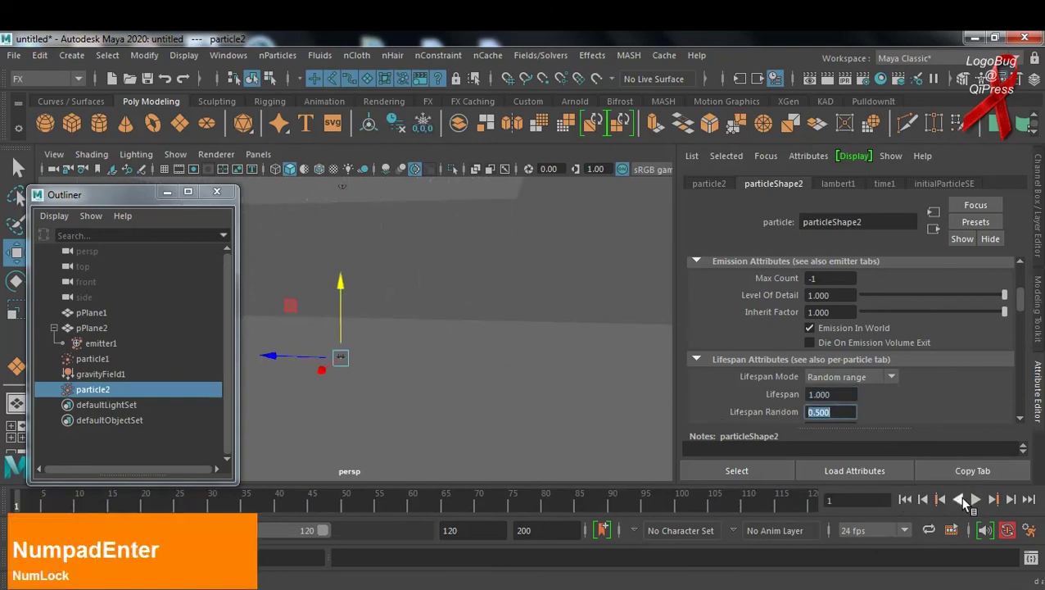
click(975, 499)
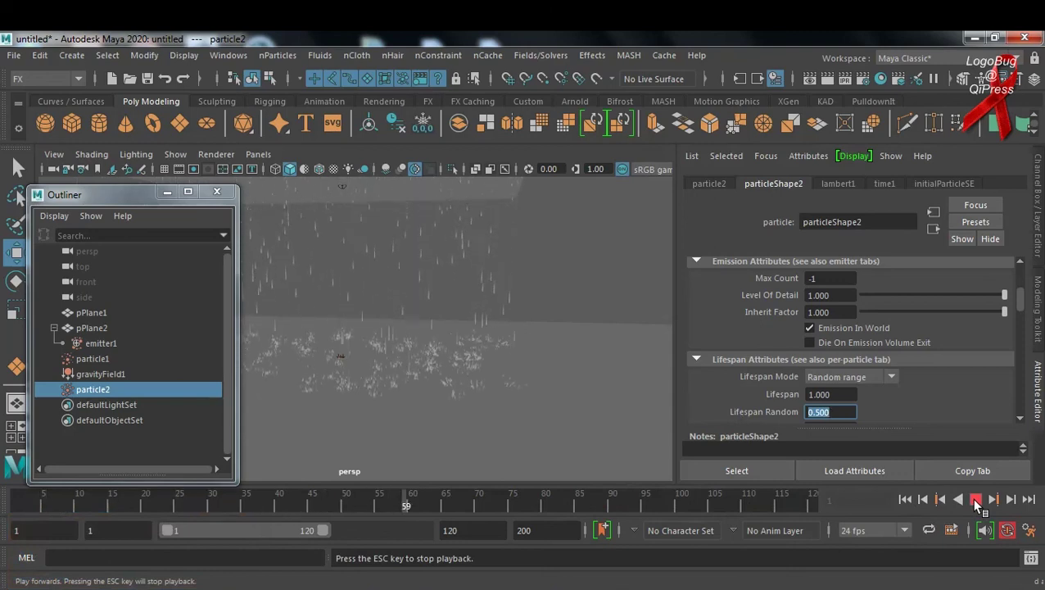
click(976, 500)
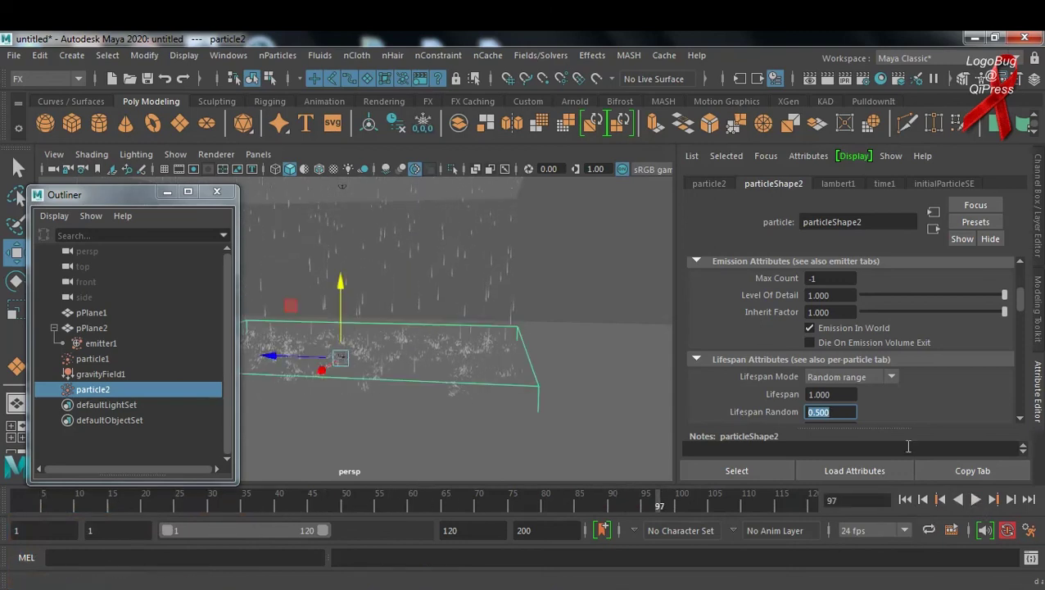
Set particleShape2's Lifespan to 0.8 and replay the simulation from the first frame, stopping near frame 107
drag(843, 390, 762, 401)
drag(847, 394, 709, 395)
text(.8)
key(KP_Enter)
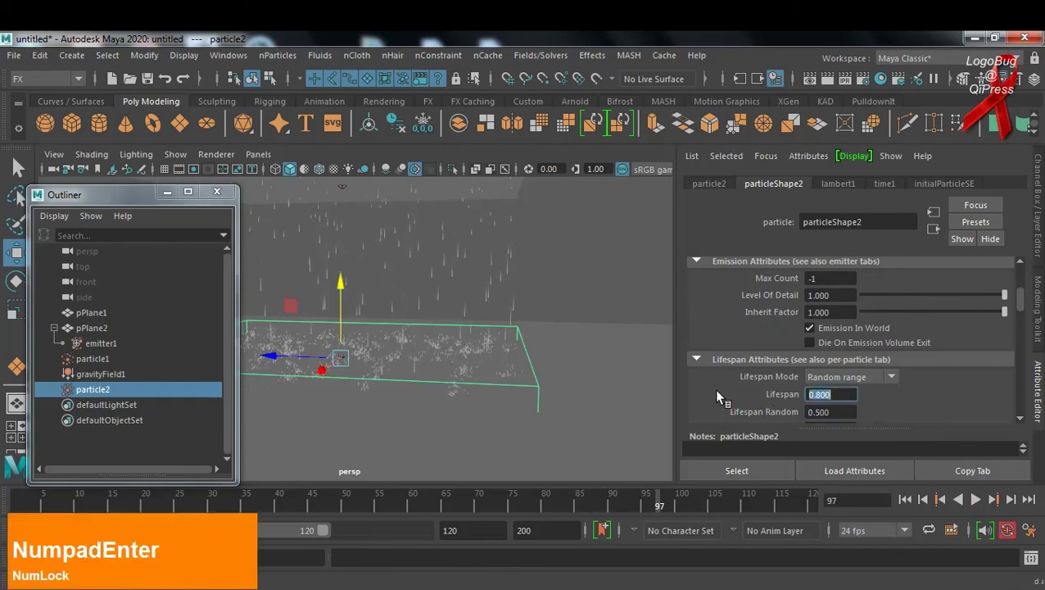
key(Return)
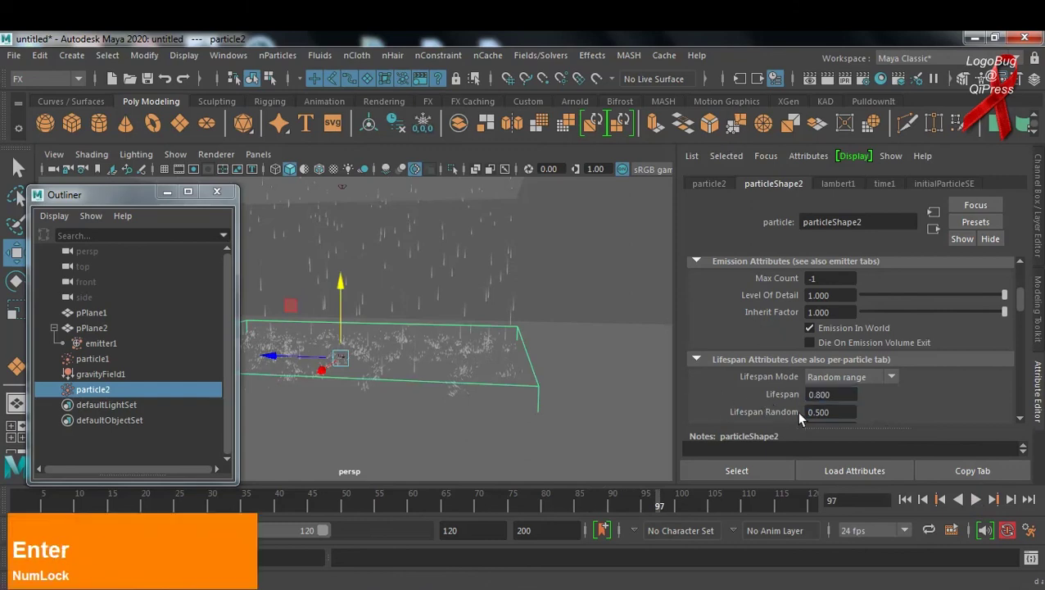
click(905, 501)
click(975, 500)
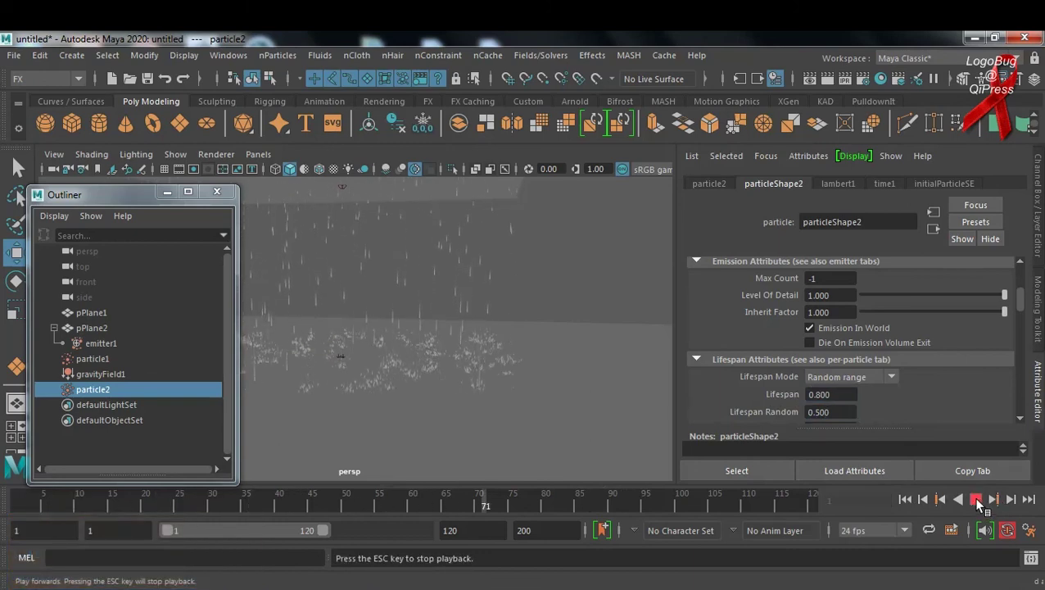
click(976, 500)
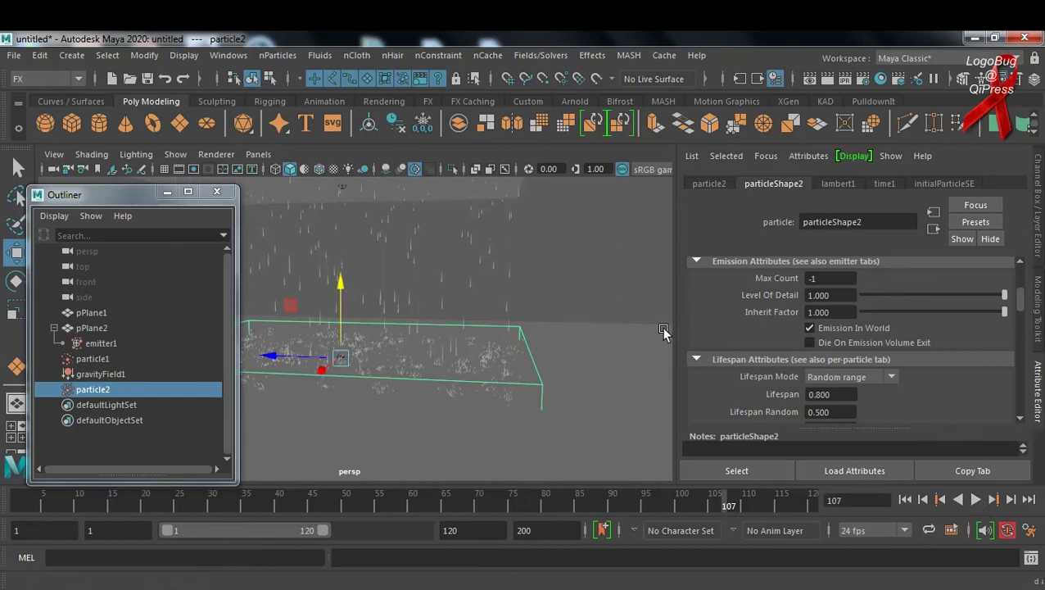
Frame the perspective view low and close to the splashes, and key the persp camera at frame 1
alt+drag(607, 280, 503, 336)
click(452, 311)
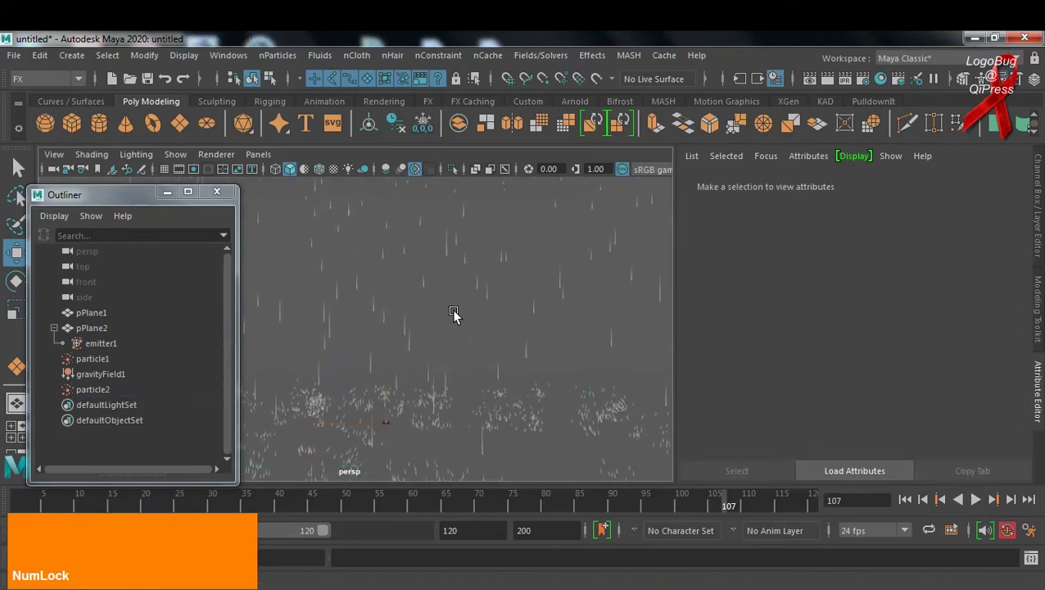
click(81, 252)
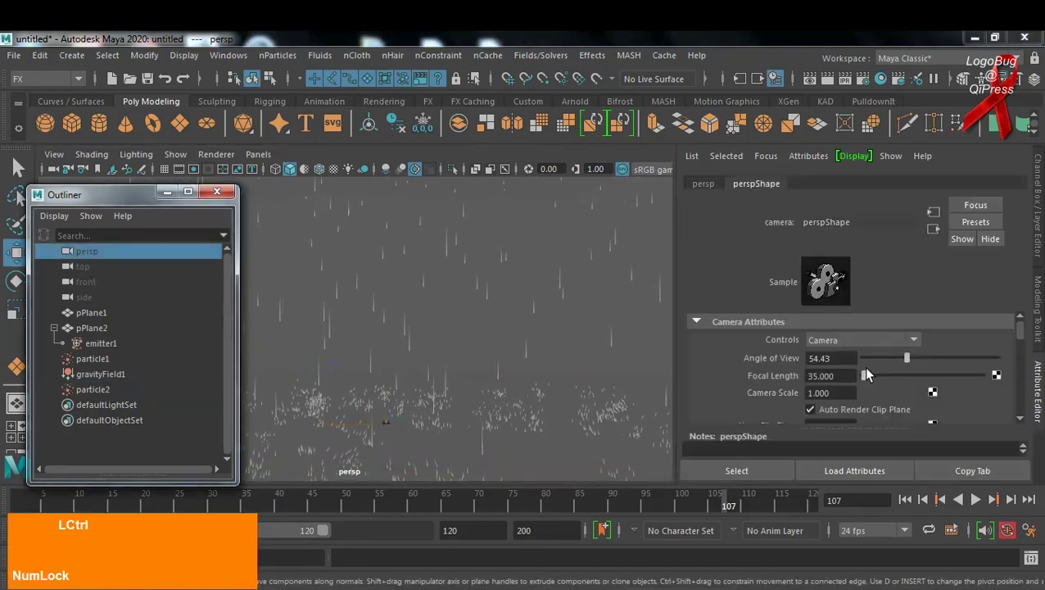
key(ctrl+a)
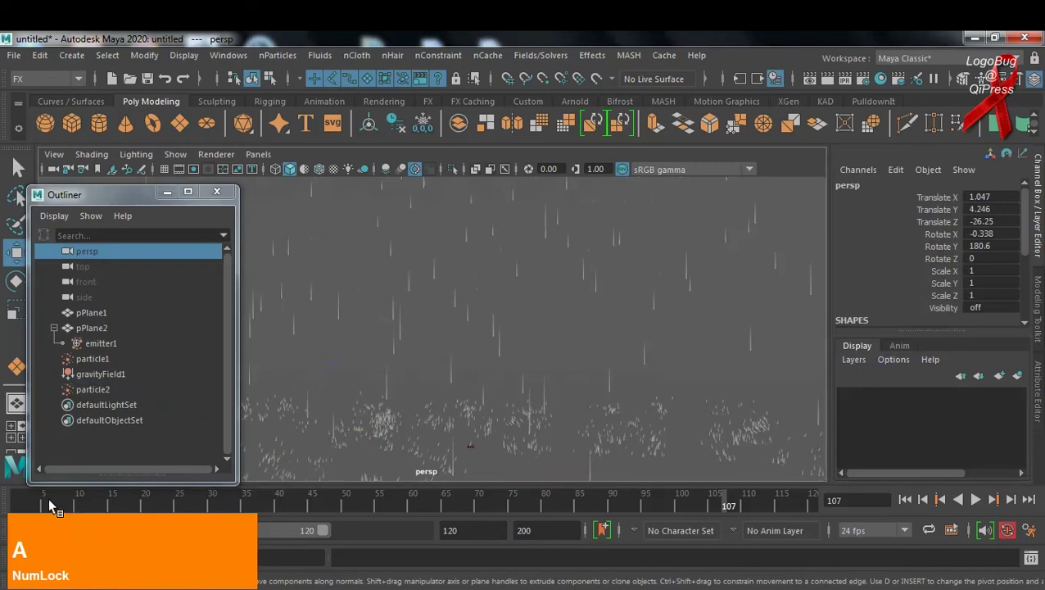
drag(49, 500, 1, 499)
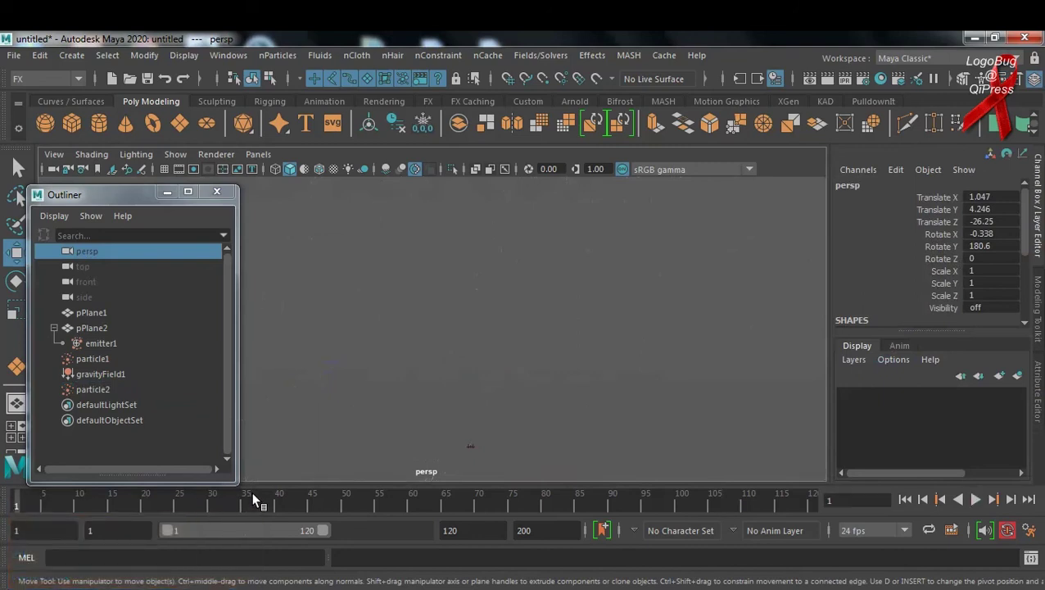
key(s)
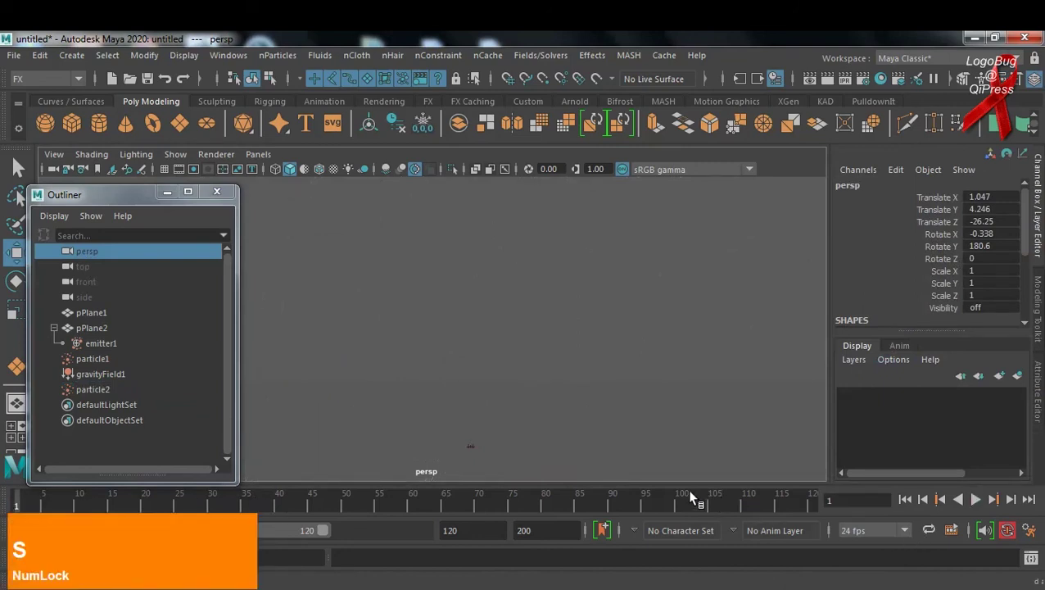
Dolly the persp camera in to about -18.188 in Translate Z, key it at frame 120, and play the camera move to frame 53
drag(770, 512, 811, 502)
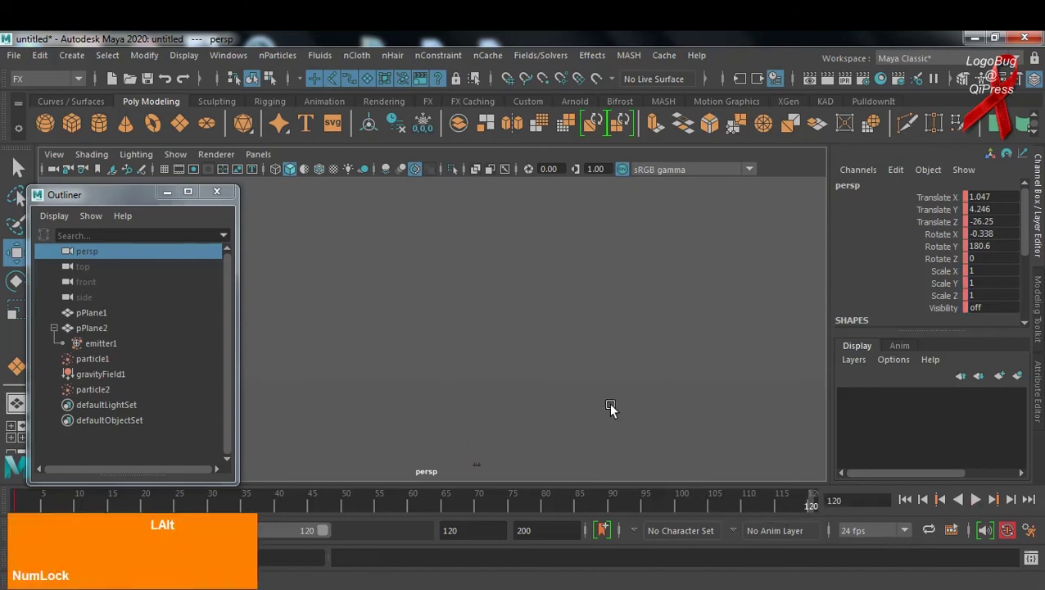
alt+right_drag(678, 408, 694, 408)
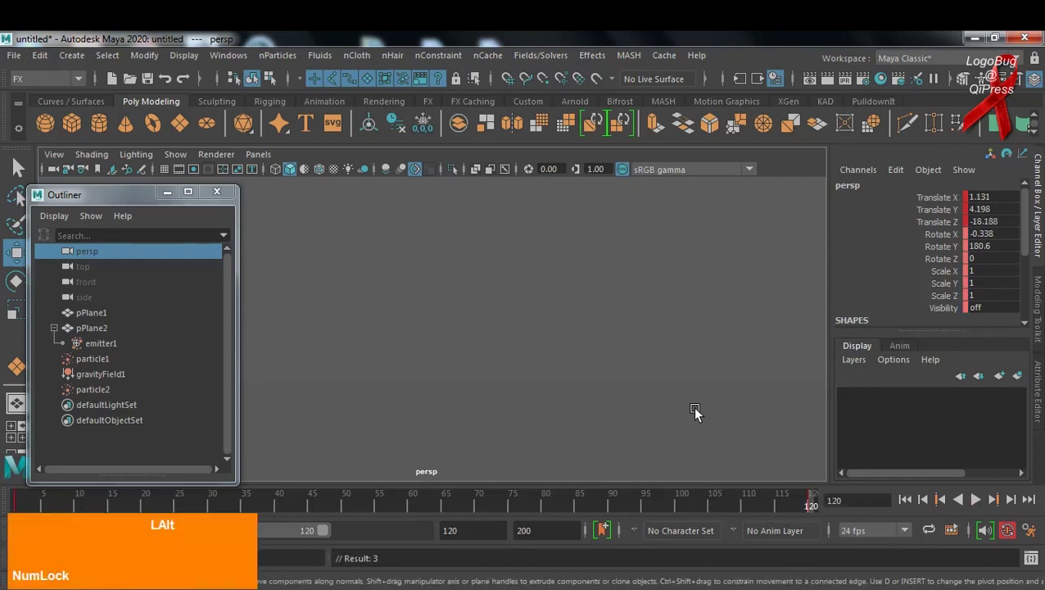
click(976, 499)
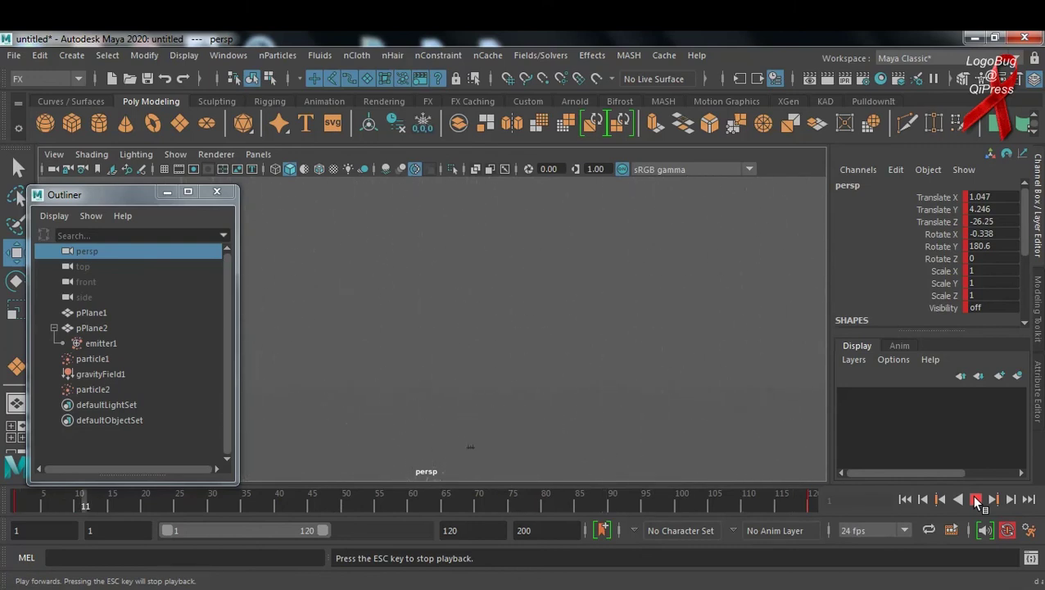
click(976, 499)
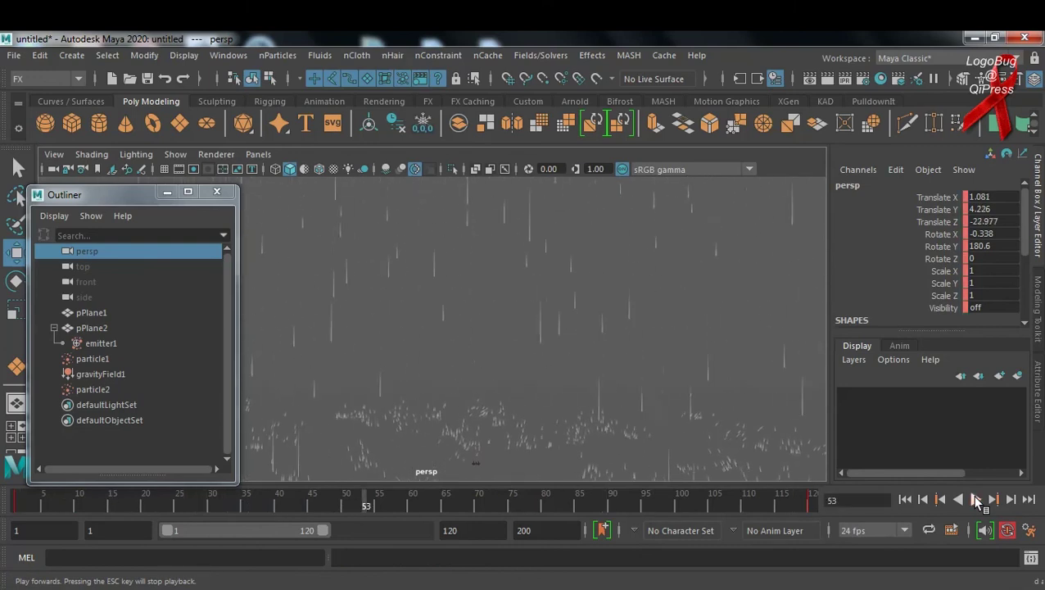
Set particleShape2's Multi Radius to about 0.278 to tighten the splashes
click(93, 389)
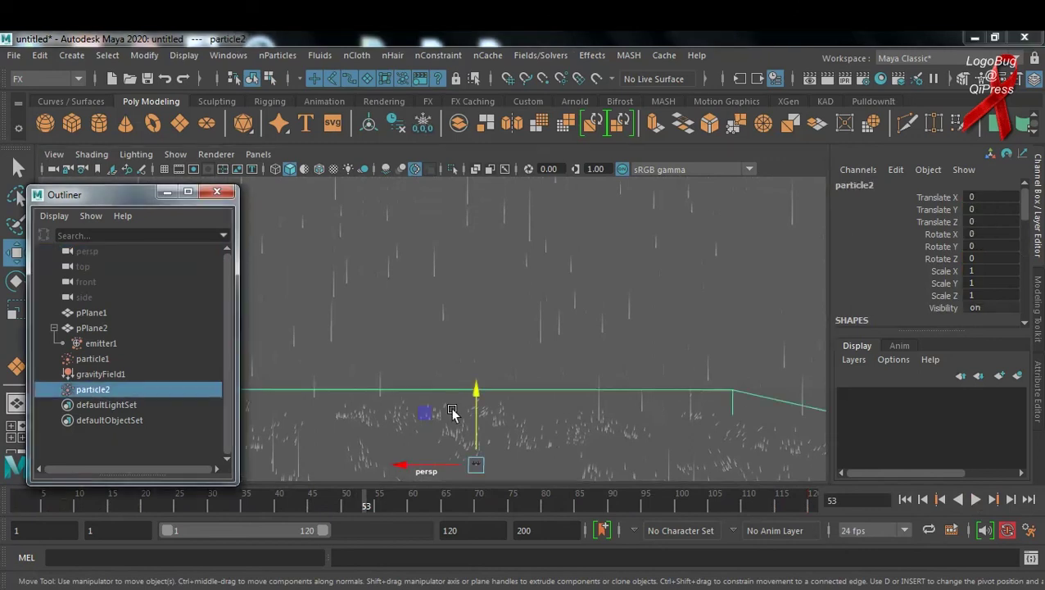
key(ctrl+a)
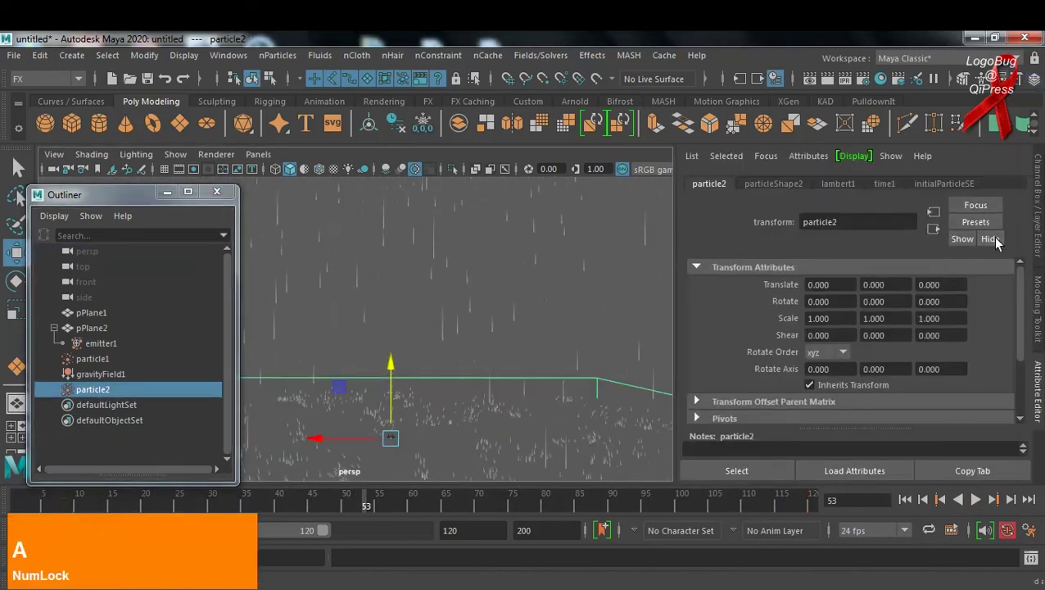
click(775, 183)
scroll(893, 370, down, 10)
scroll(895, 368, down, 2)
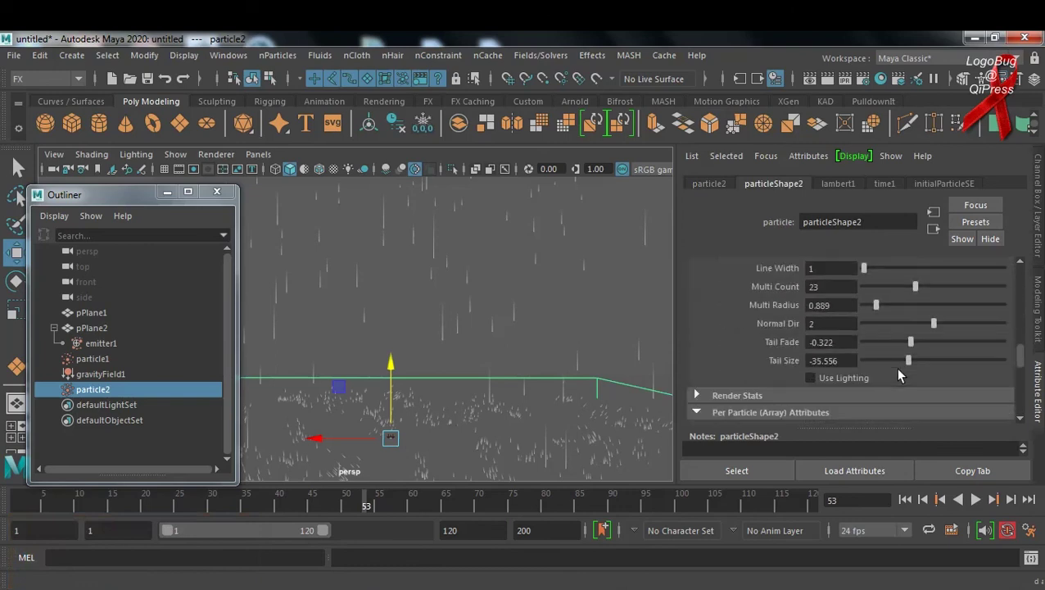
scroll(896, 367, up, 1)
drag(874, 350, 867, 350)
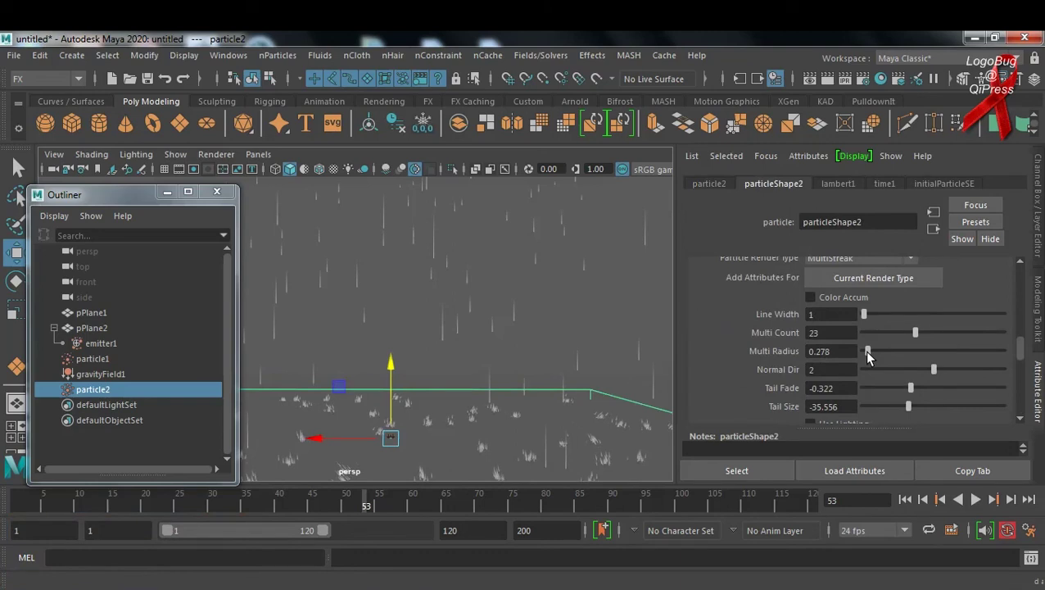
Review the collision event settings for particle2 in the Particle Collision Event Editor, and close the editor without creating an event
click(278, 55)
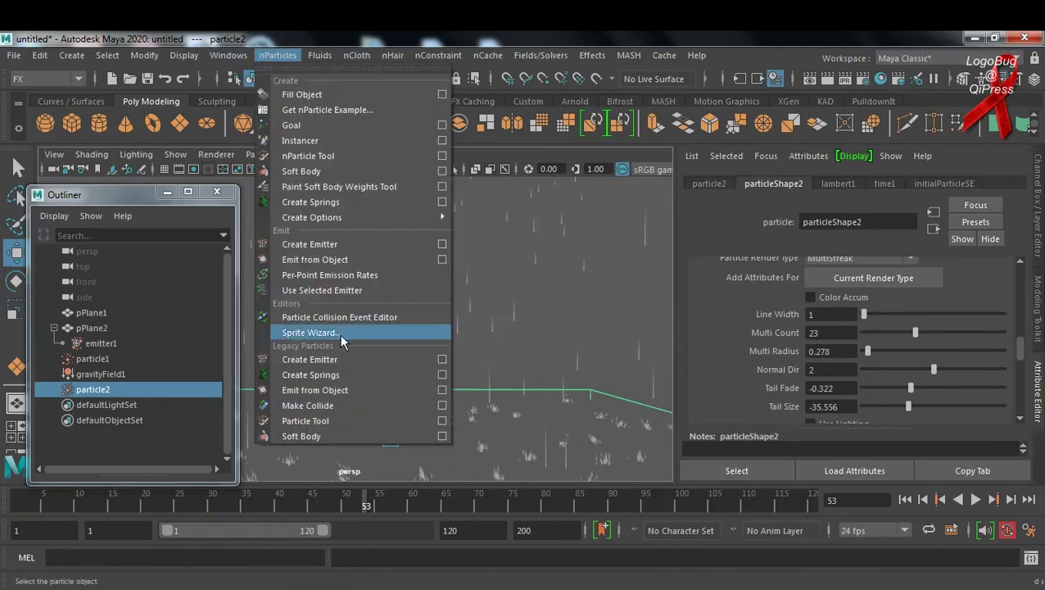
click(395, 318)
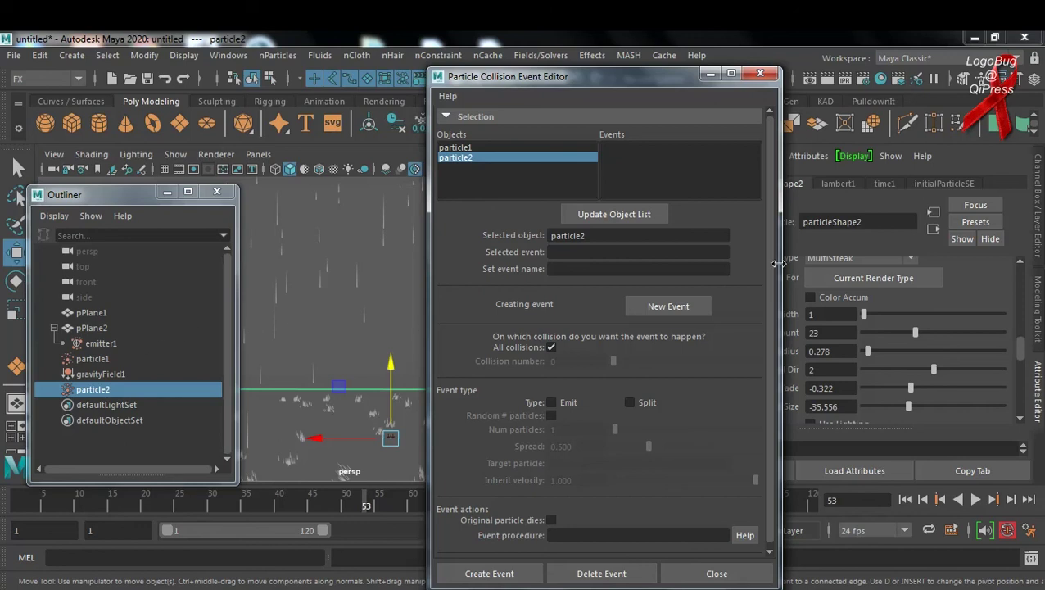
click(731, 574)
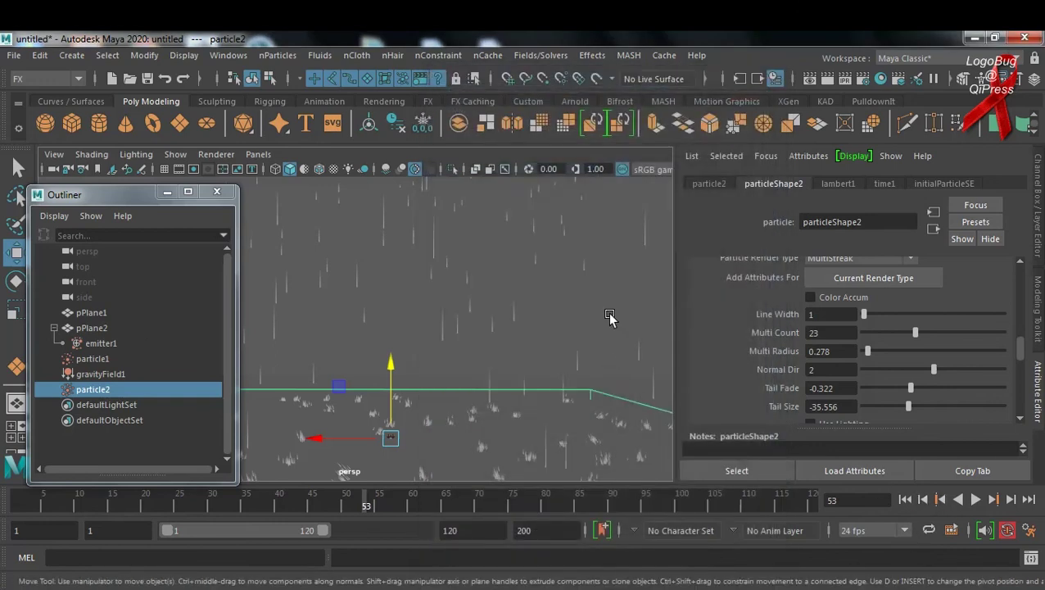
Deselect particle2 and play the rain simulation with the camera move from the first frame
click(610, 303)
click(905, 499)
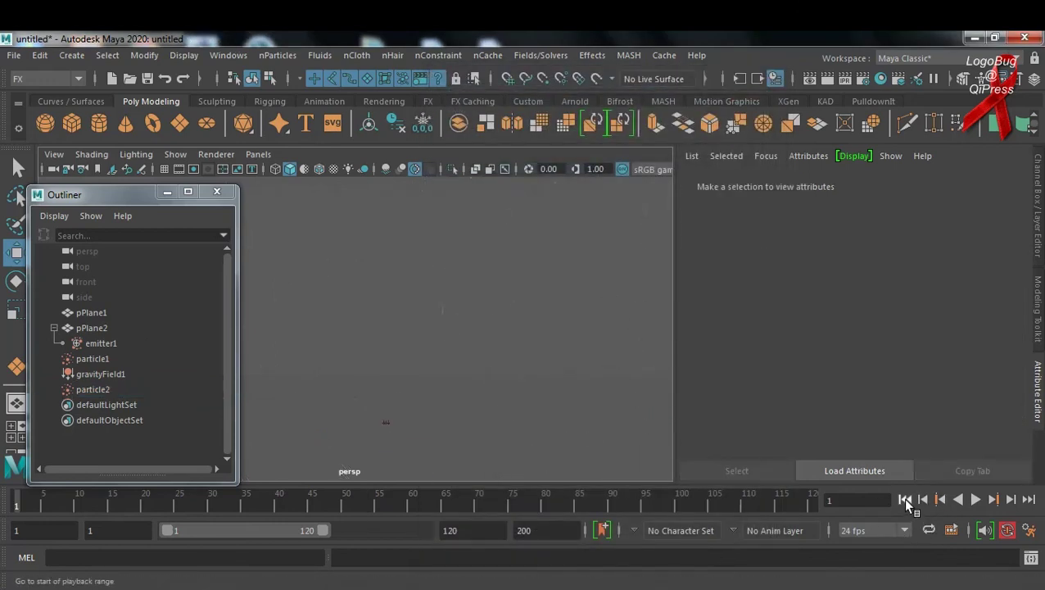
click(975, 500)
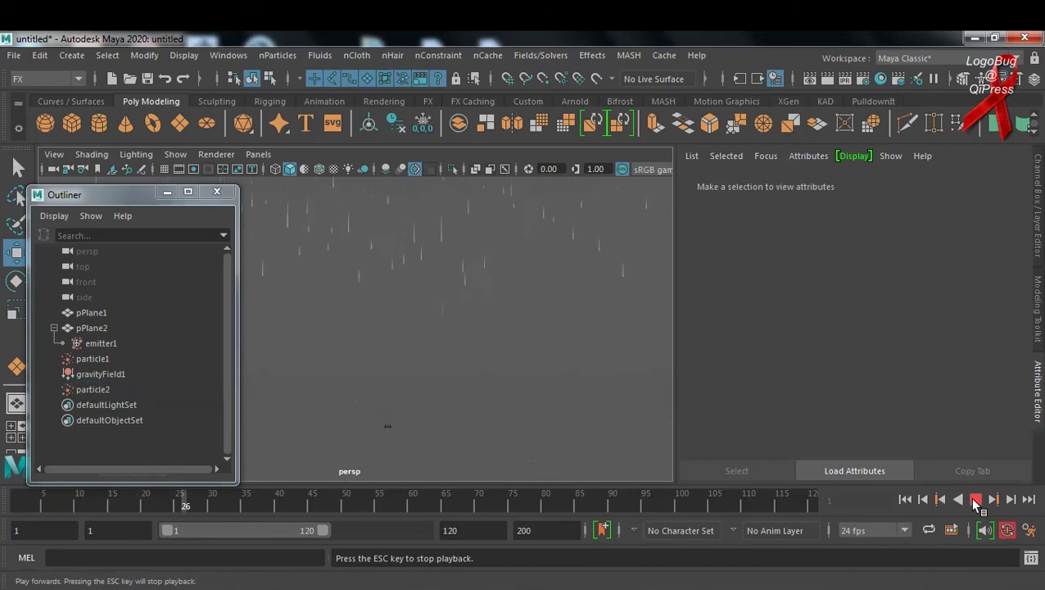